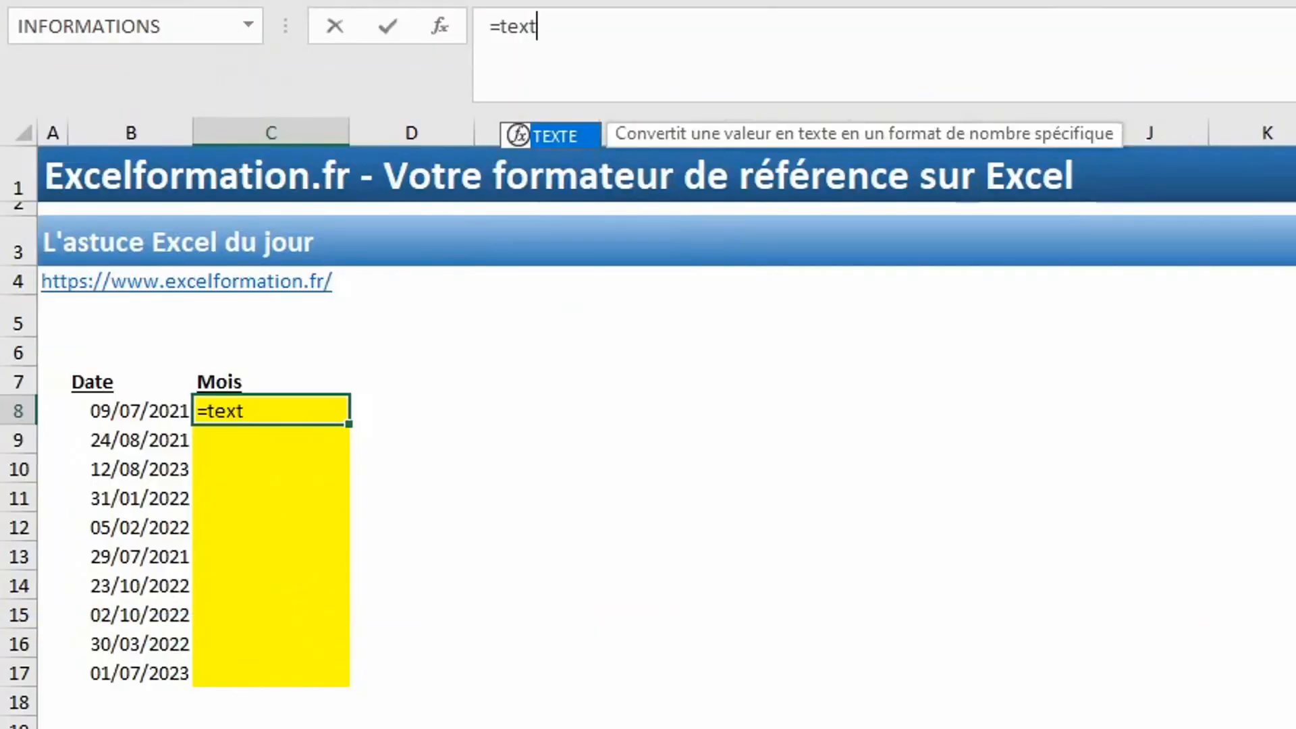
- Complete the C8 formula as =TEXTE(B8;"mmmm") to get the full month name of the date
type("e(")
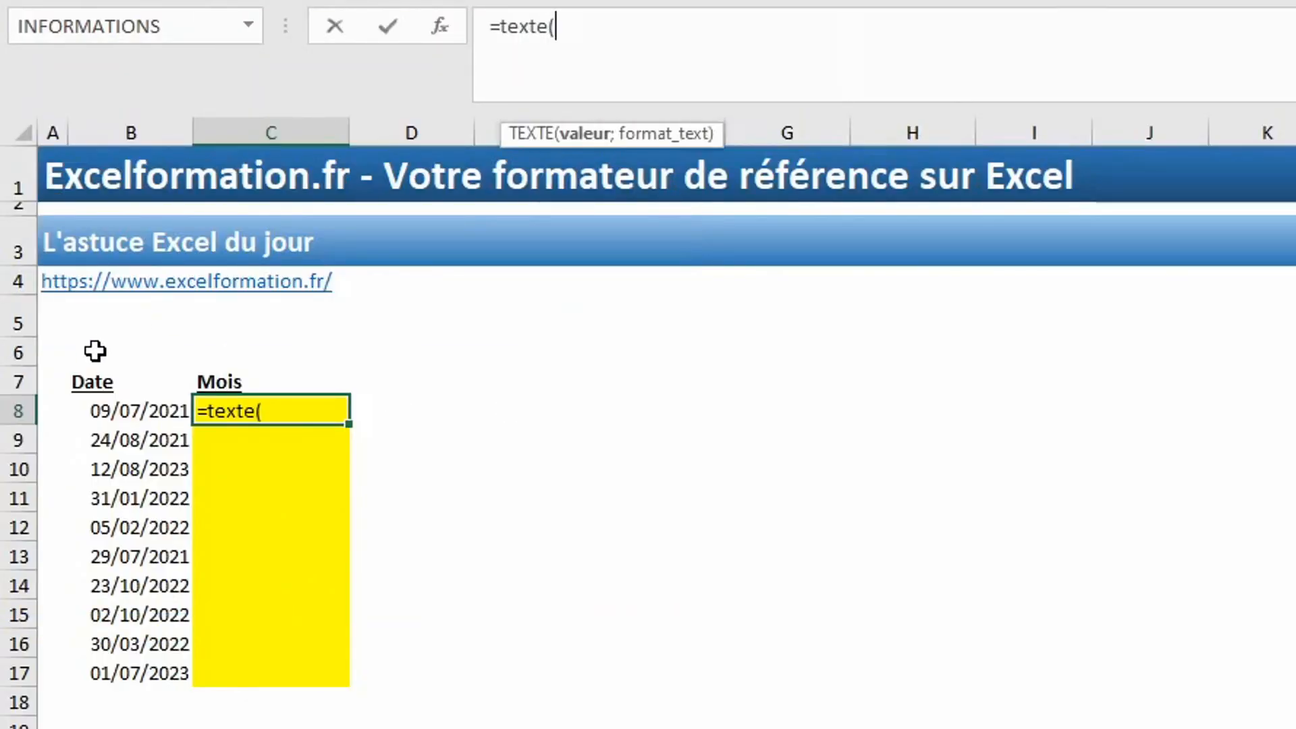
left_click(136, 416)
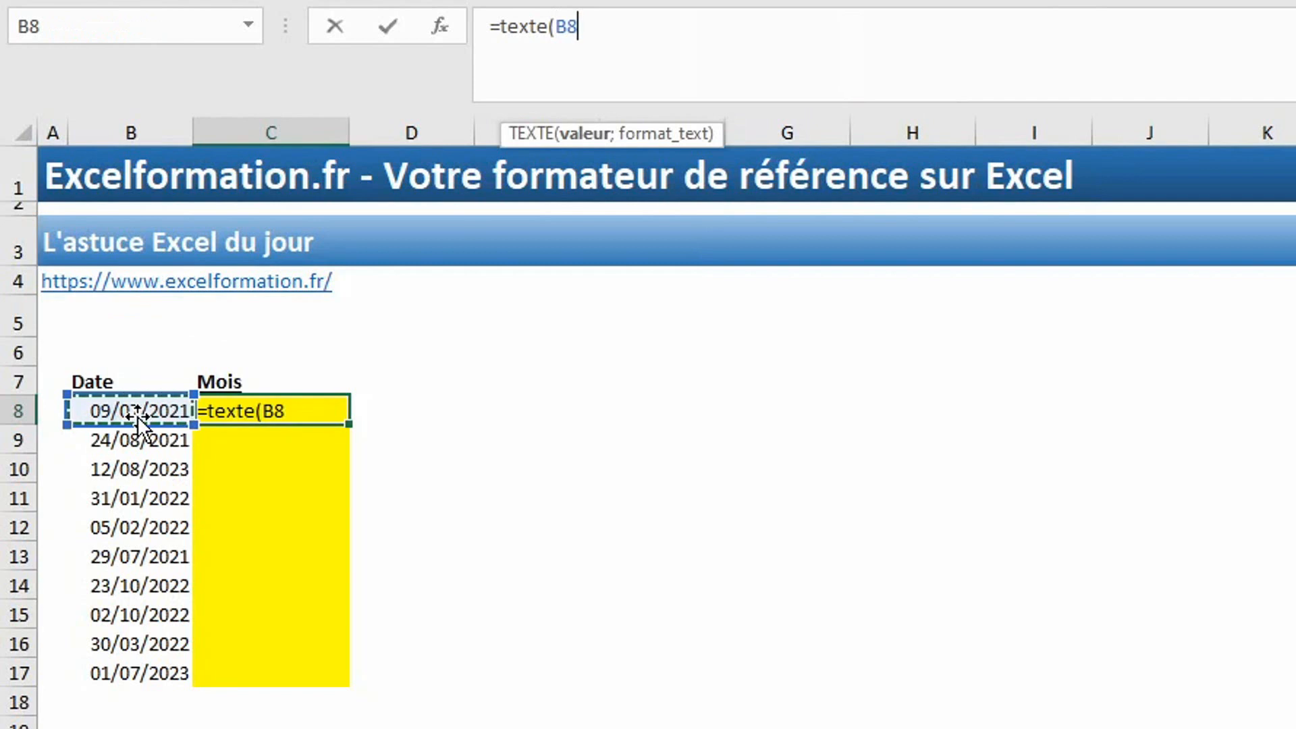
type(";\"mm")
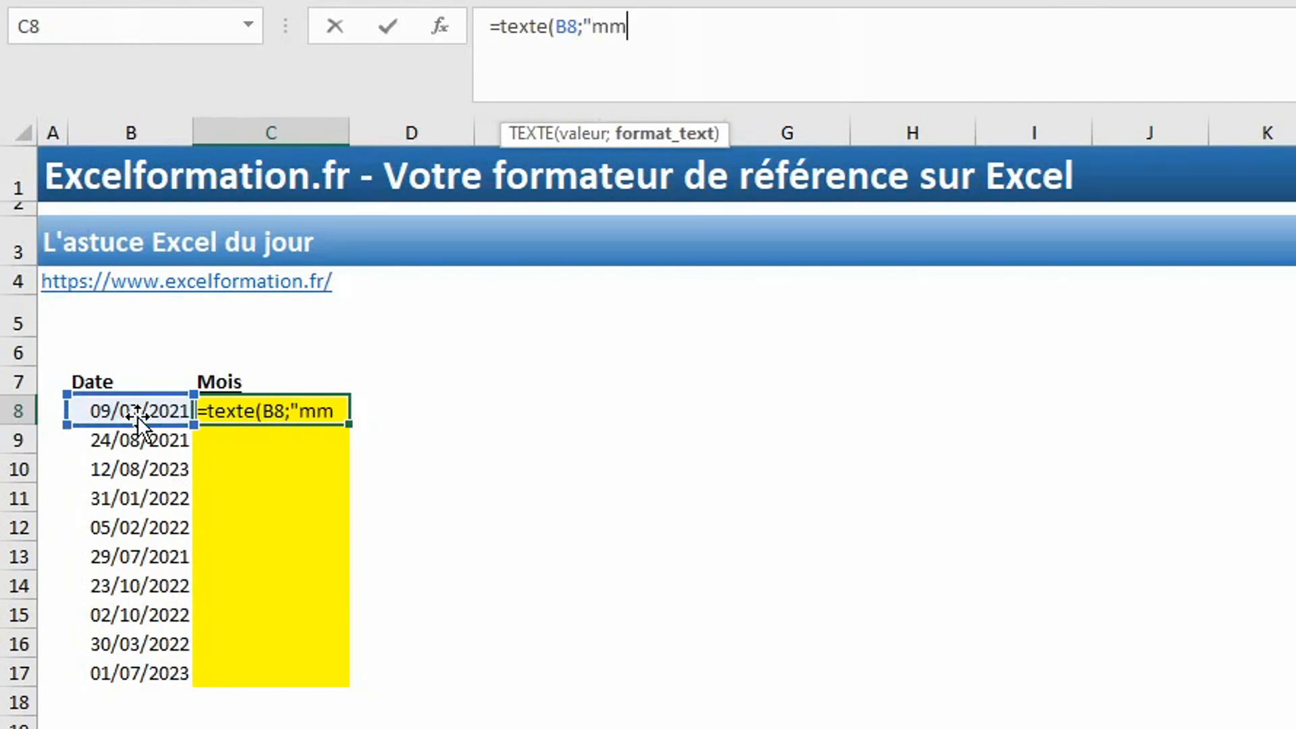
type("mm\")")
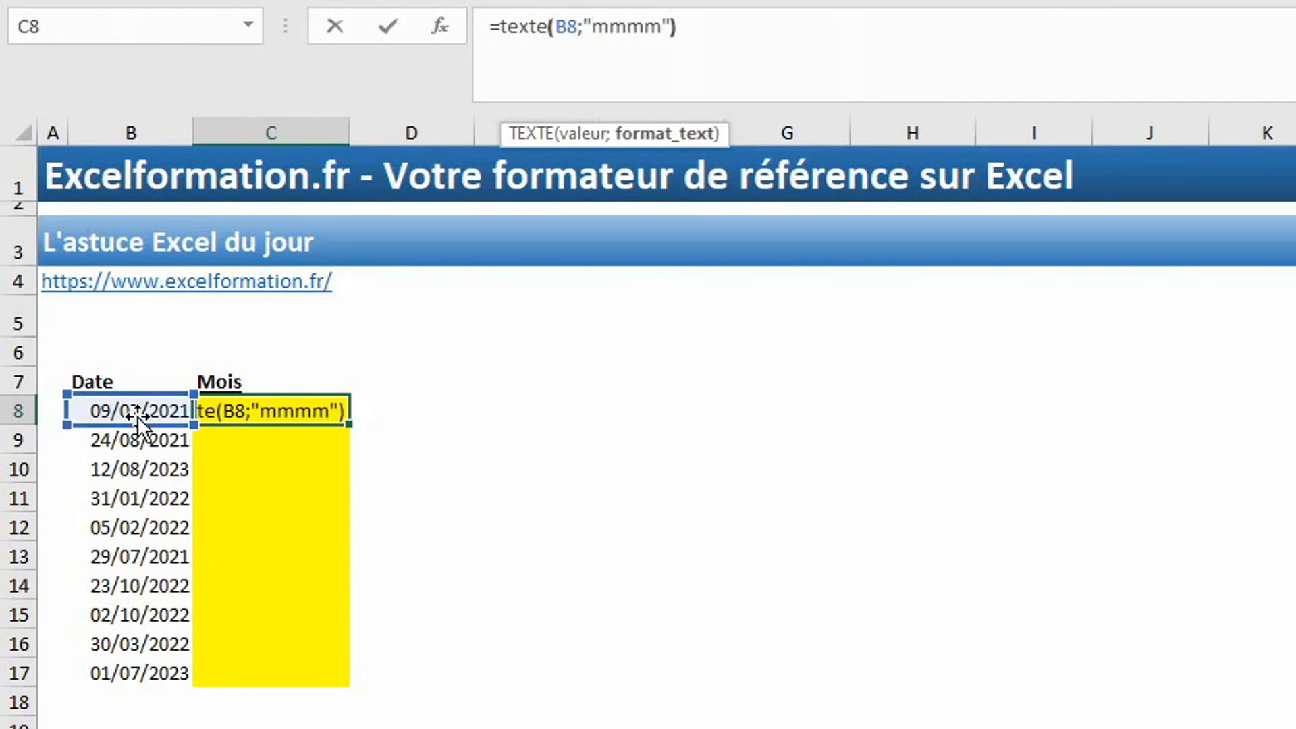
key("Return")
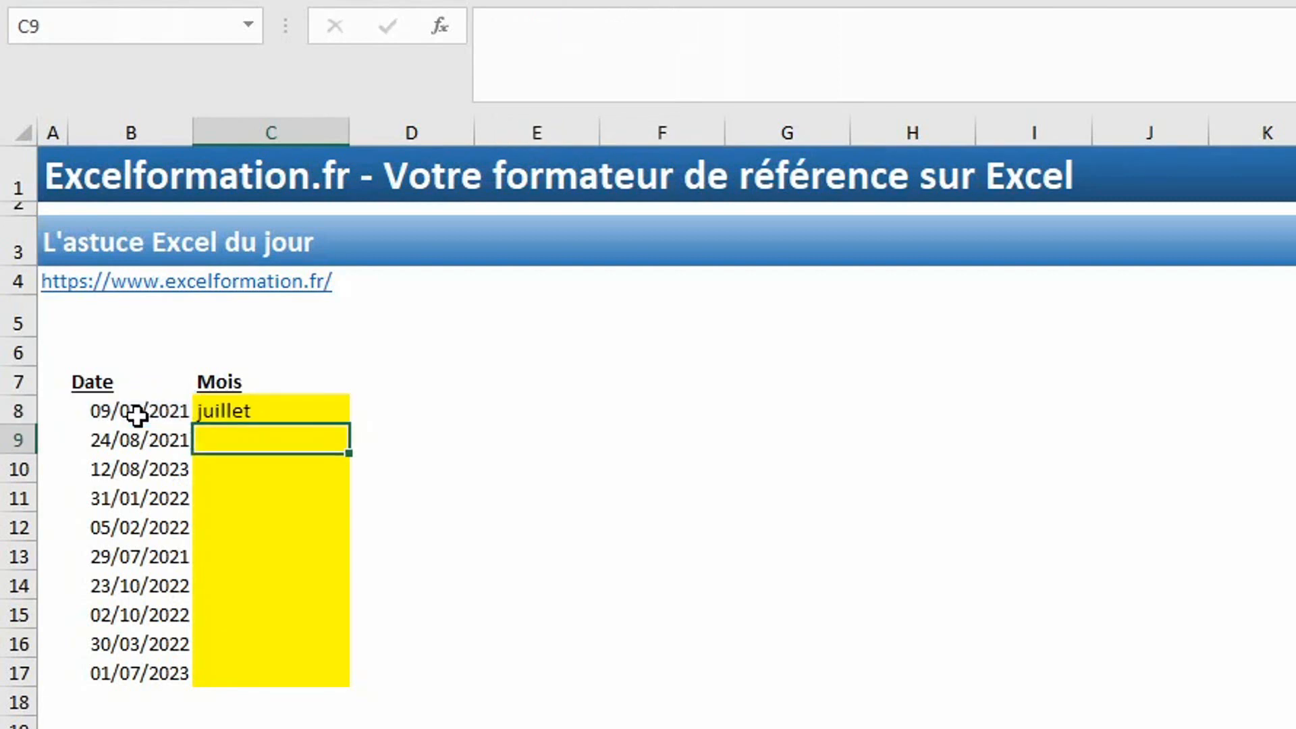
- Change the format text in C8's TEXTE formula to "m" to get the month number without a leading zero
left_click(309, 406)
left_click(665, 31)
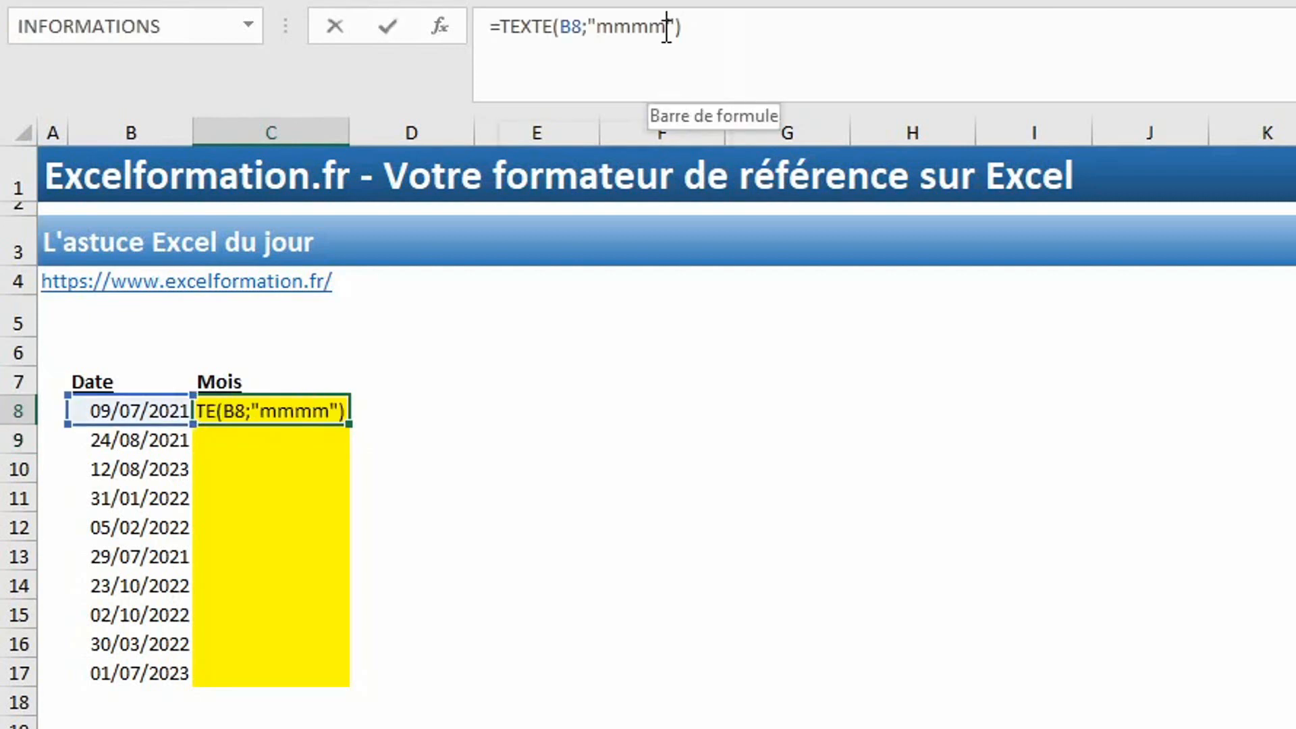
key("BackSpace")
key("BackSpace")
key("BackSpace")
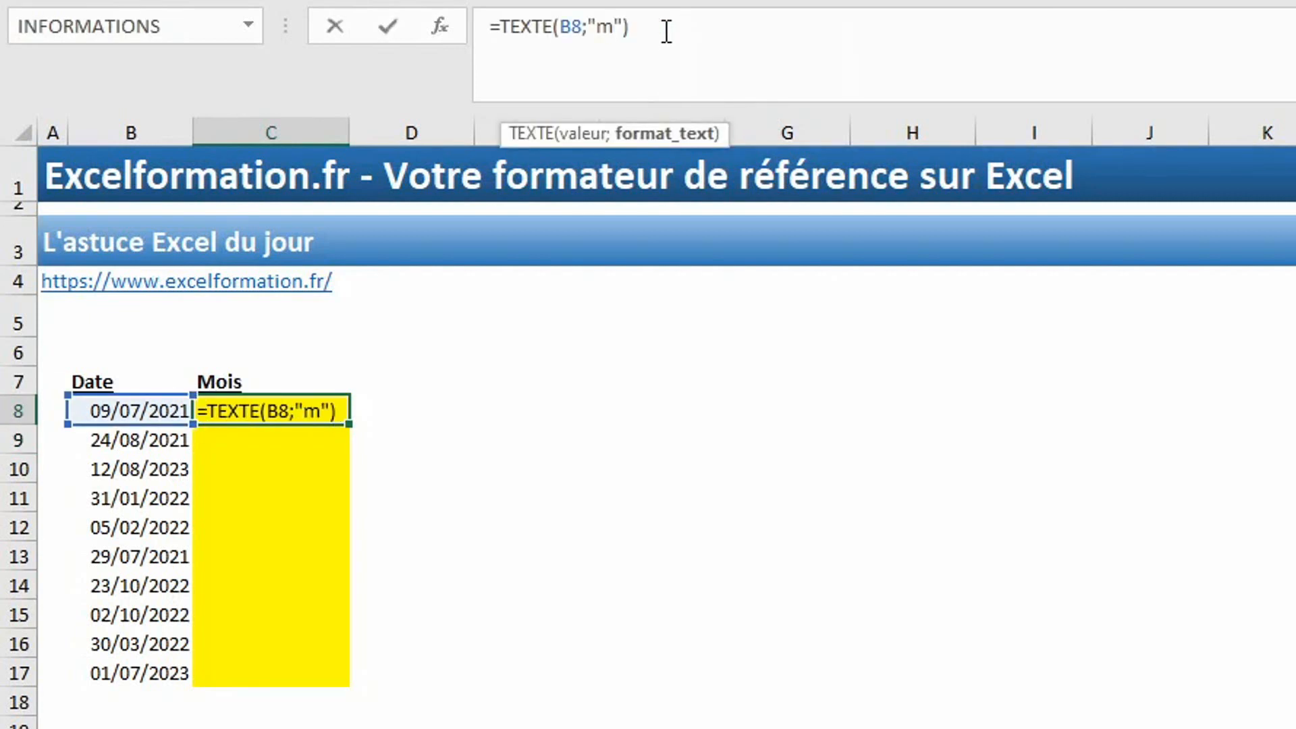
key("Return")
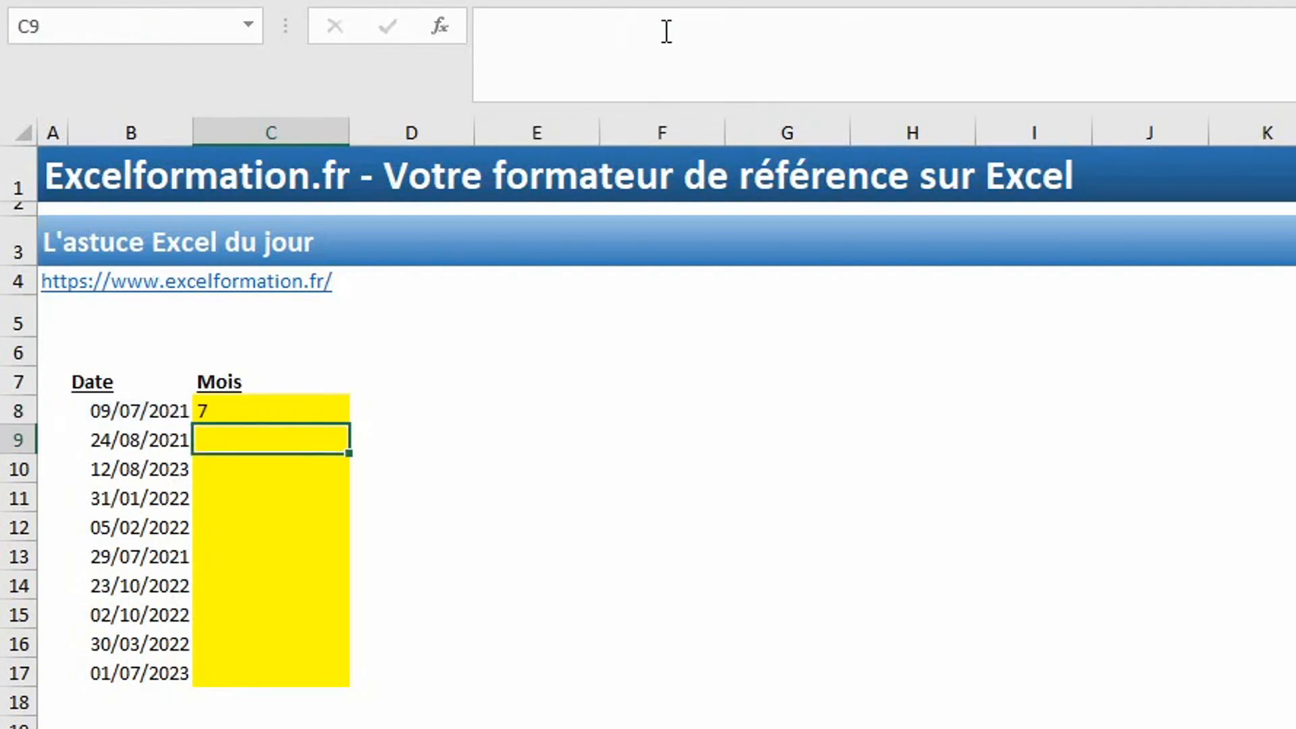
- Change the format text in C8's TEXTE formula to "mm" to get the two-digit month number
left_click(295, 407)
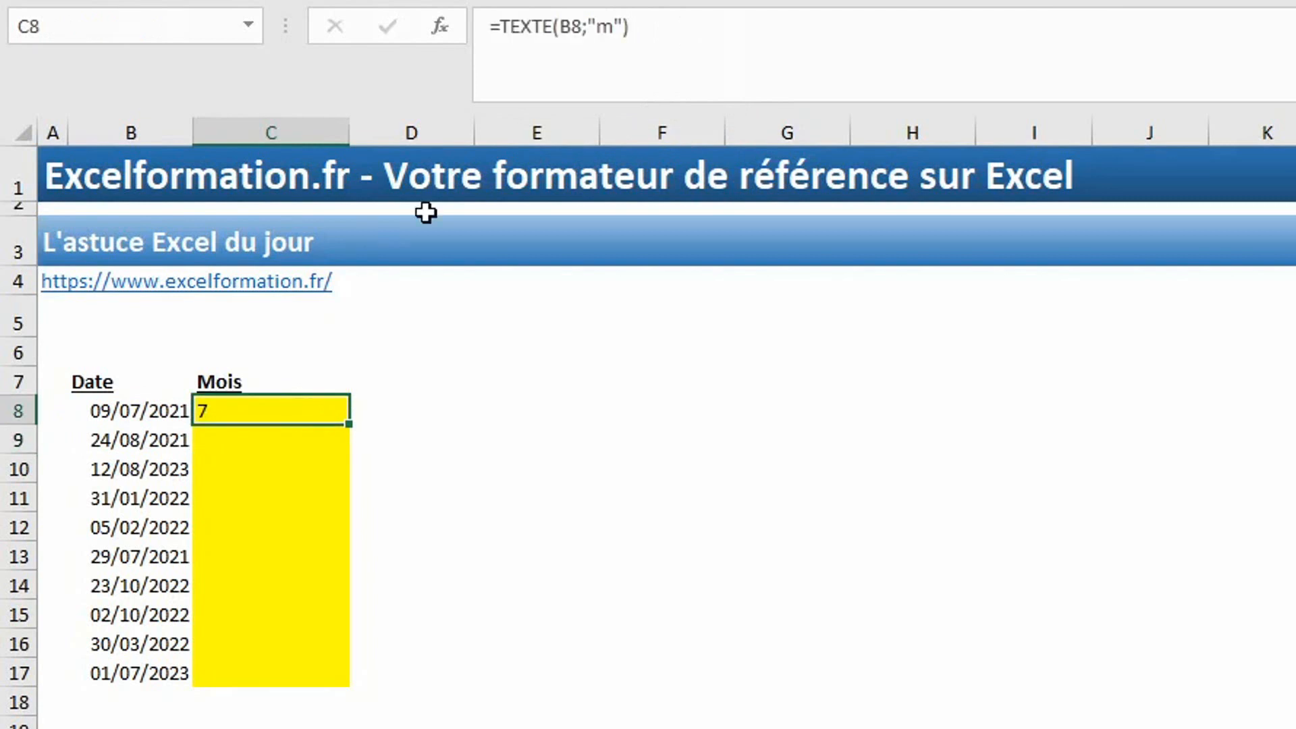
left_click(612, 28)
type("m")
key("Return")
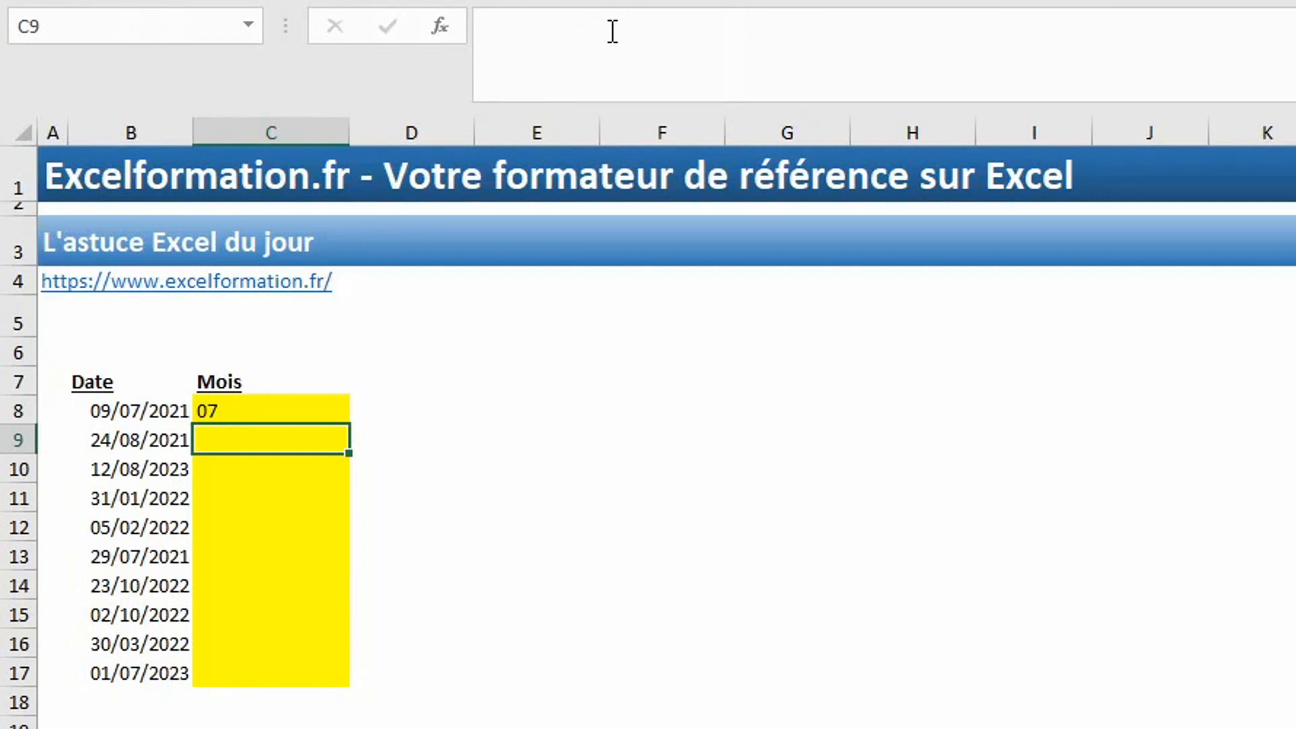
- Change the format text in C8's TEXTE formula to "mmm" to get the abbreviated month name
left_click(220, 409)
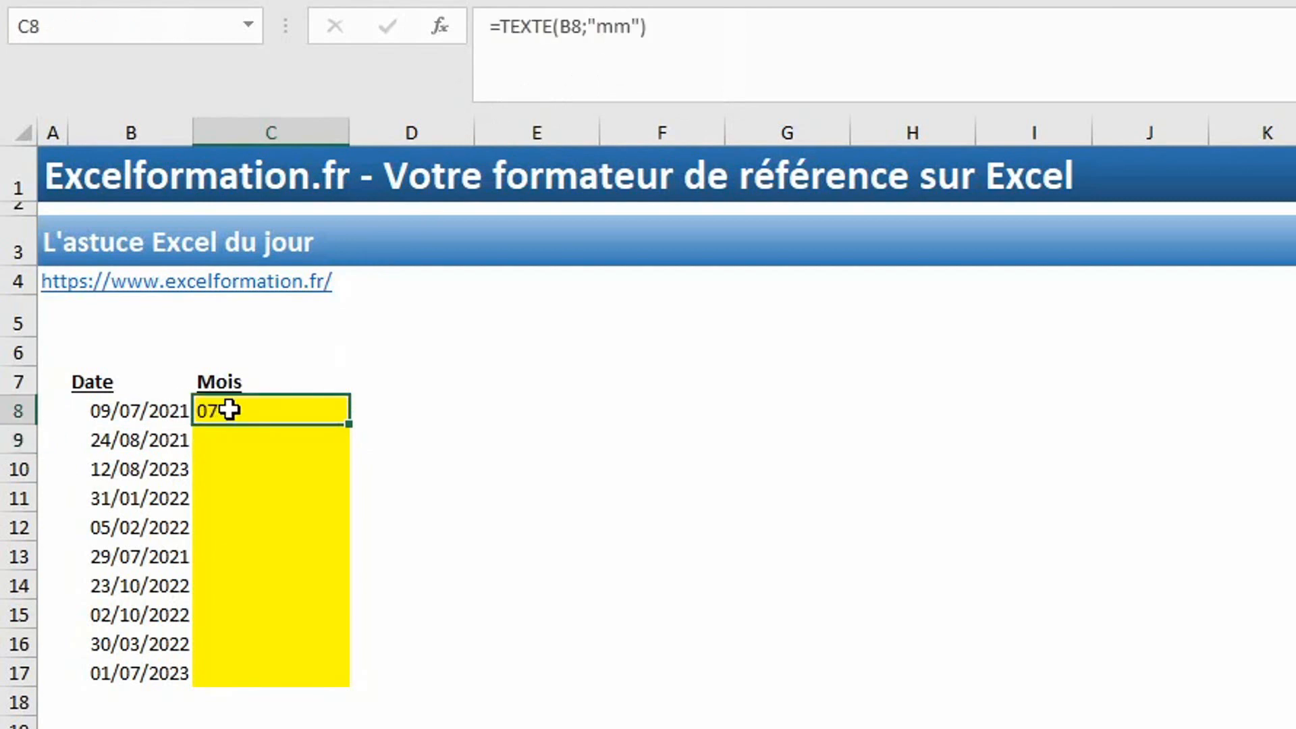
left_click(613, 28)
type("m")
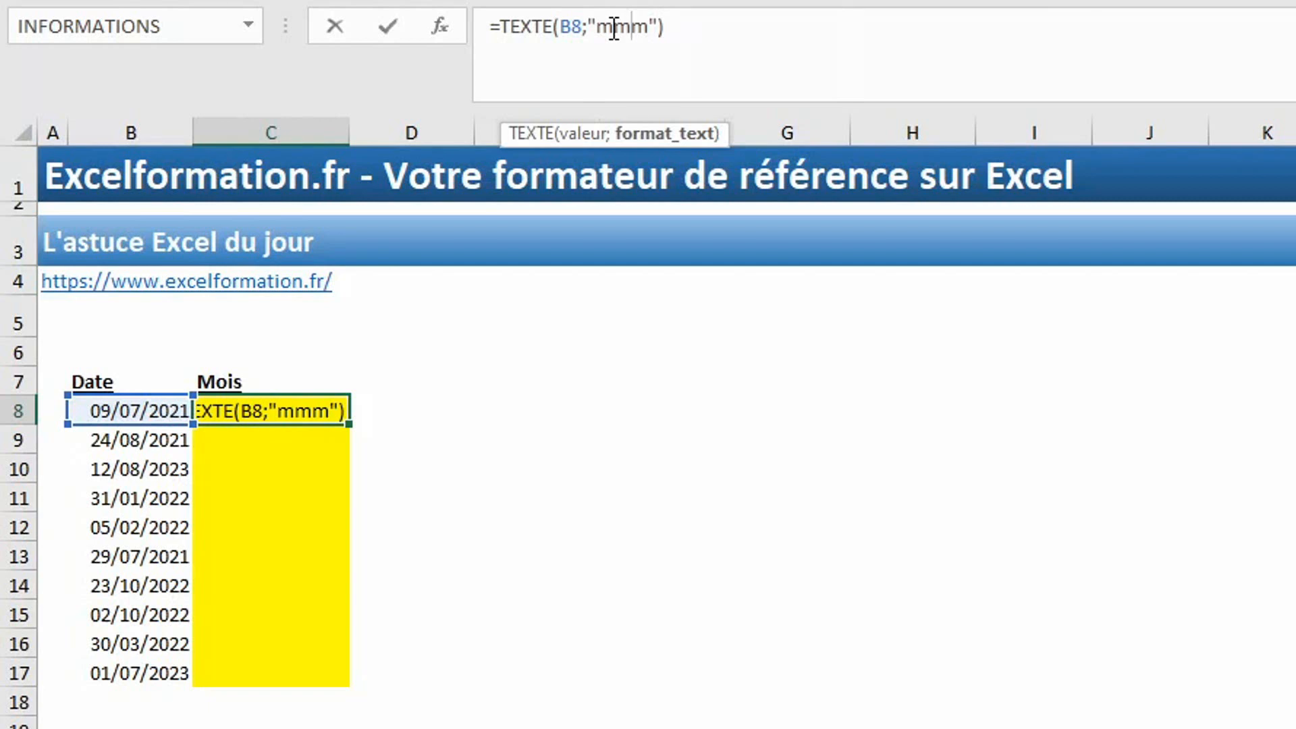
key("Return")
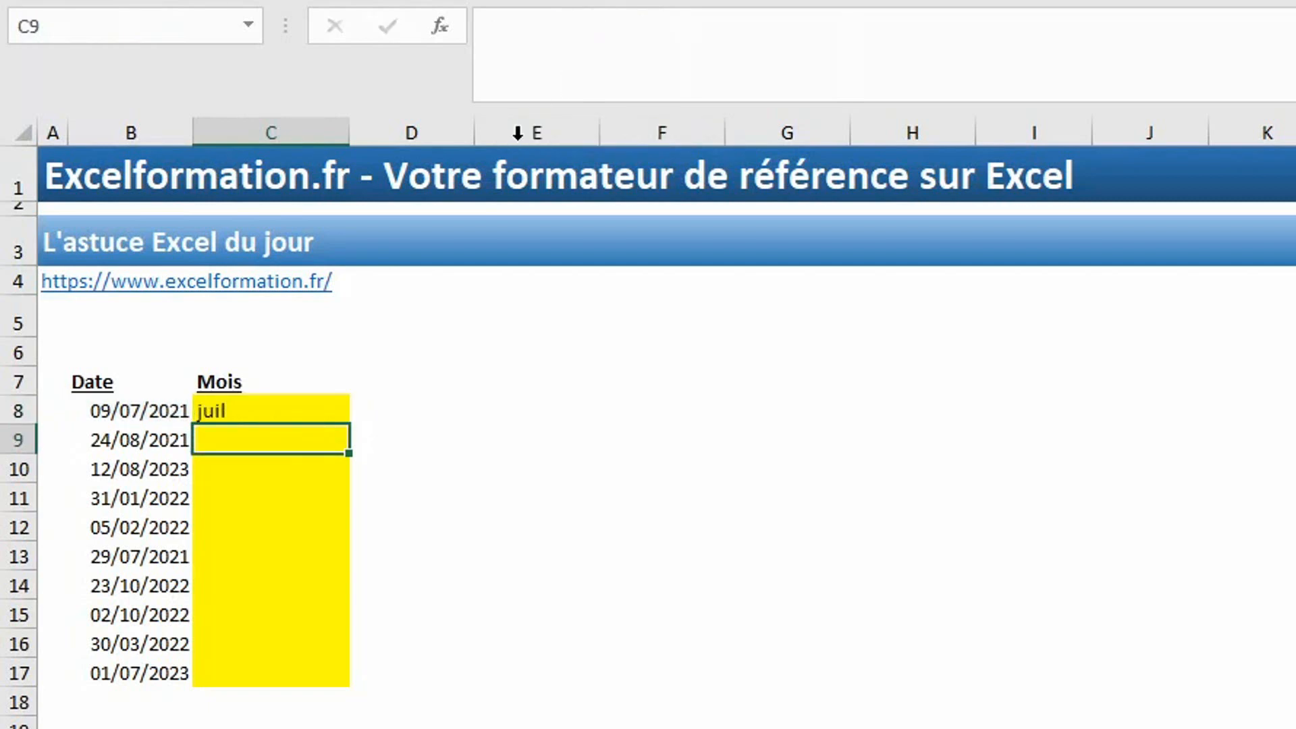
- Set the format text in C8's TEXTE formula back to "mmmm" for the full month name
left_click(316, 403)
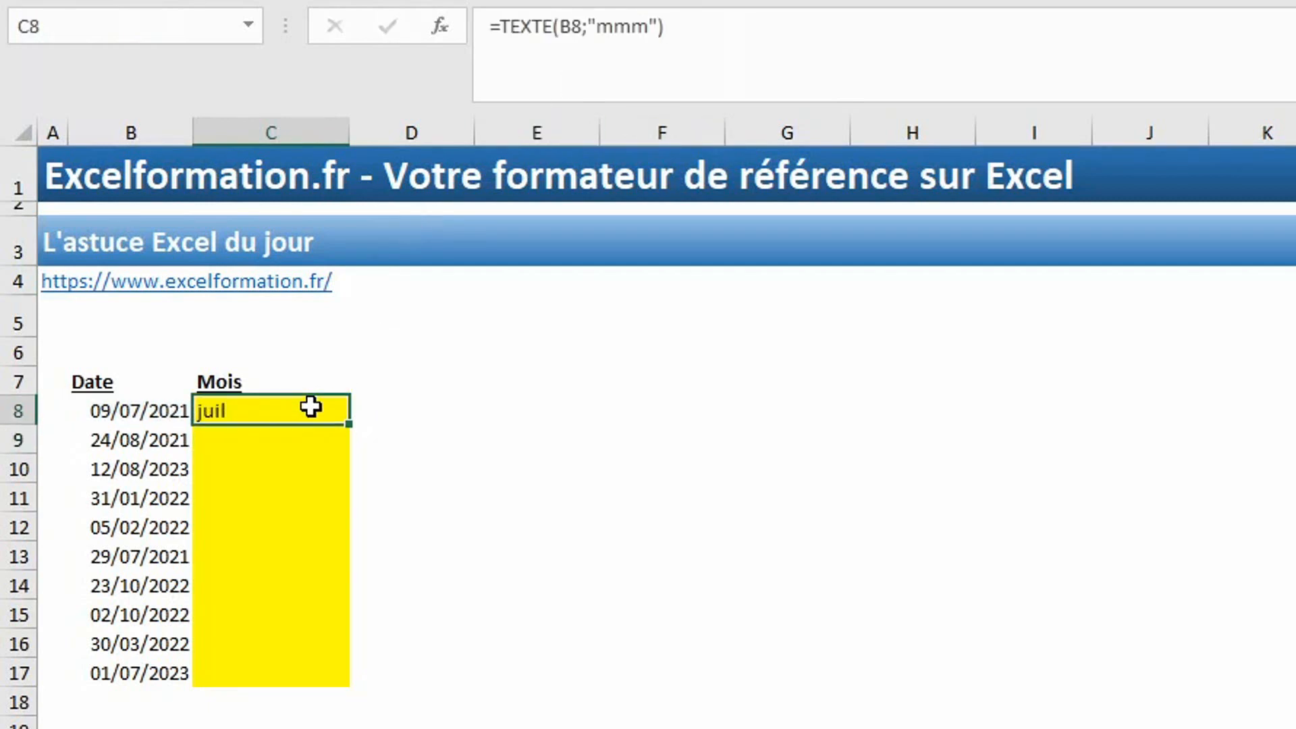
left_click(621, 27)
type("m")
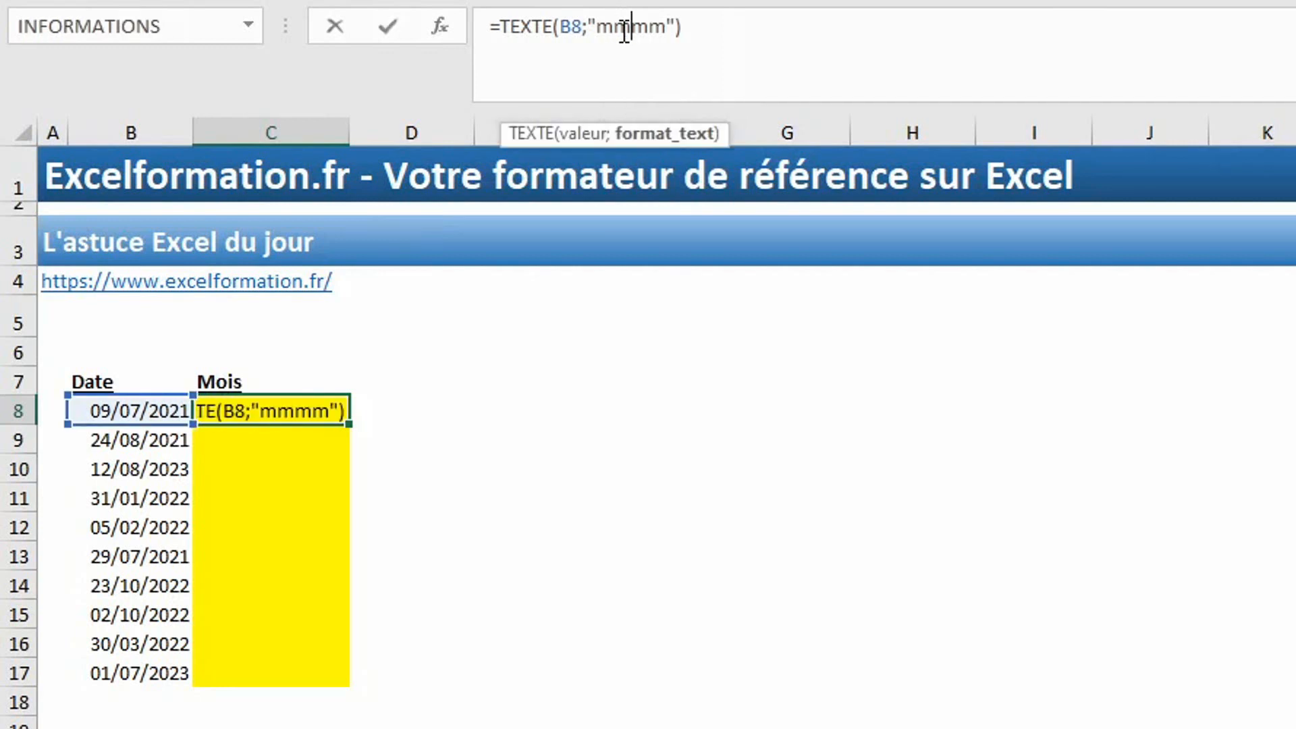
key("Return")
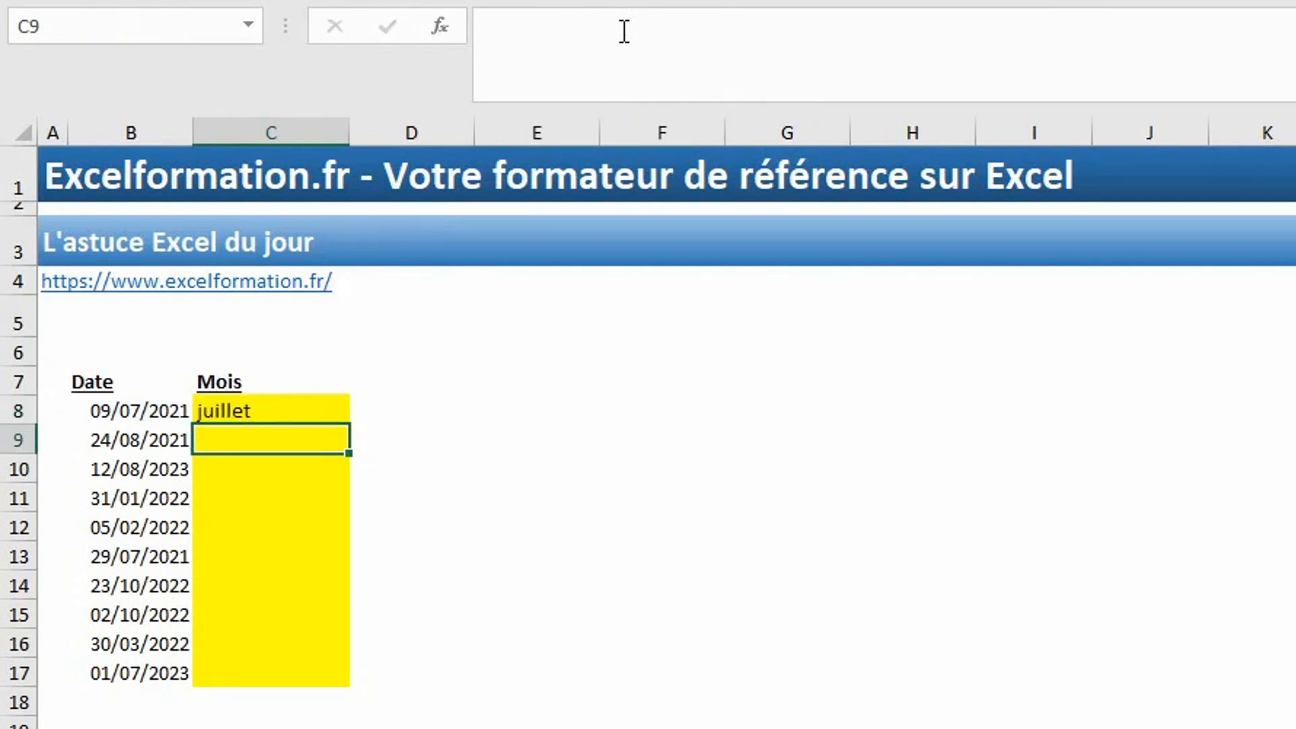
- Wrap the C8 formula as =NOMPROPRE(TEXTE(B8;"mmmm")) and fill it down the rest of the Mois column
left_click(262, 405)
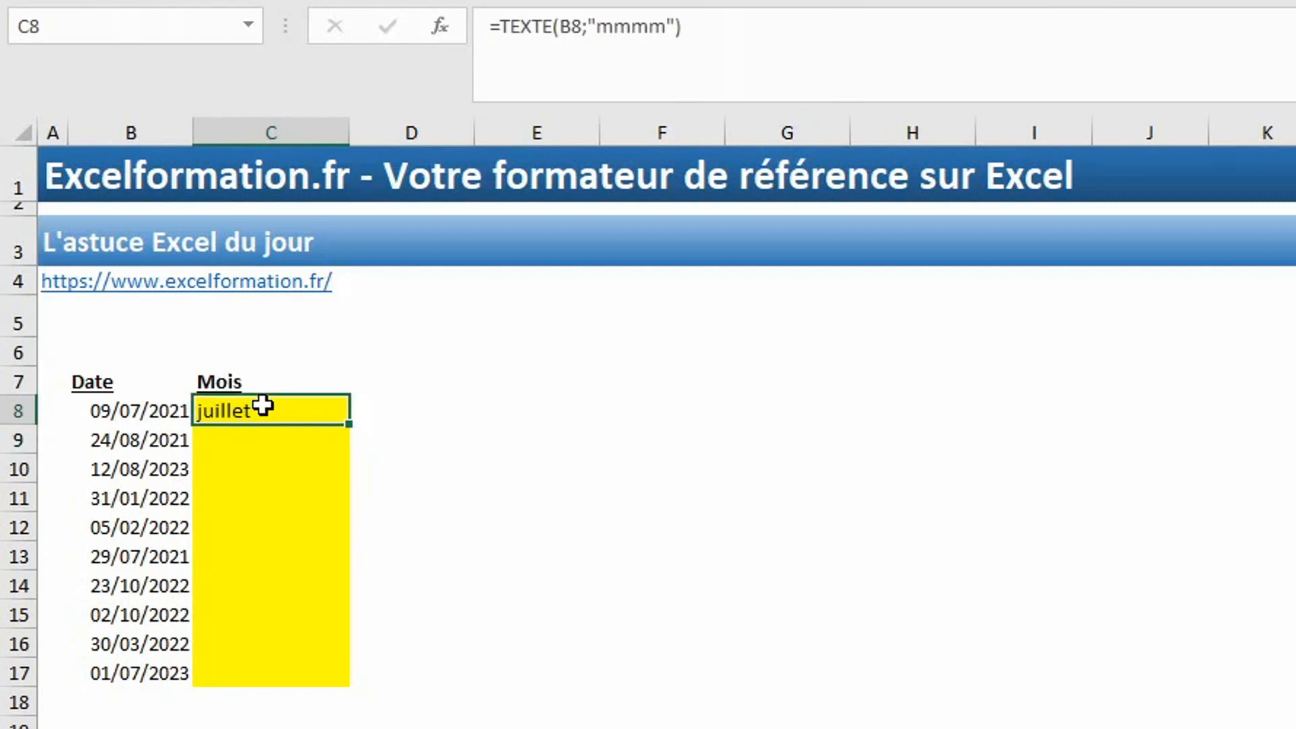
left_click(500, 27)
type("NOMPROPRE(")
left_click(936, 13)
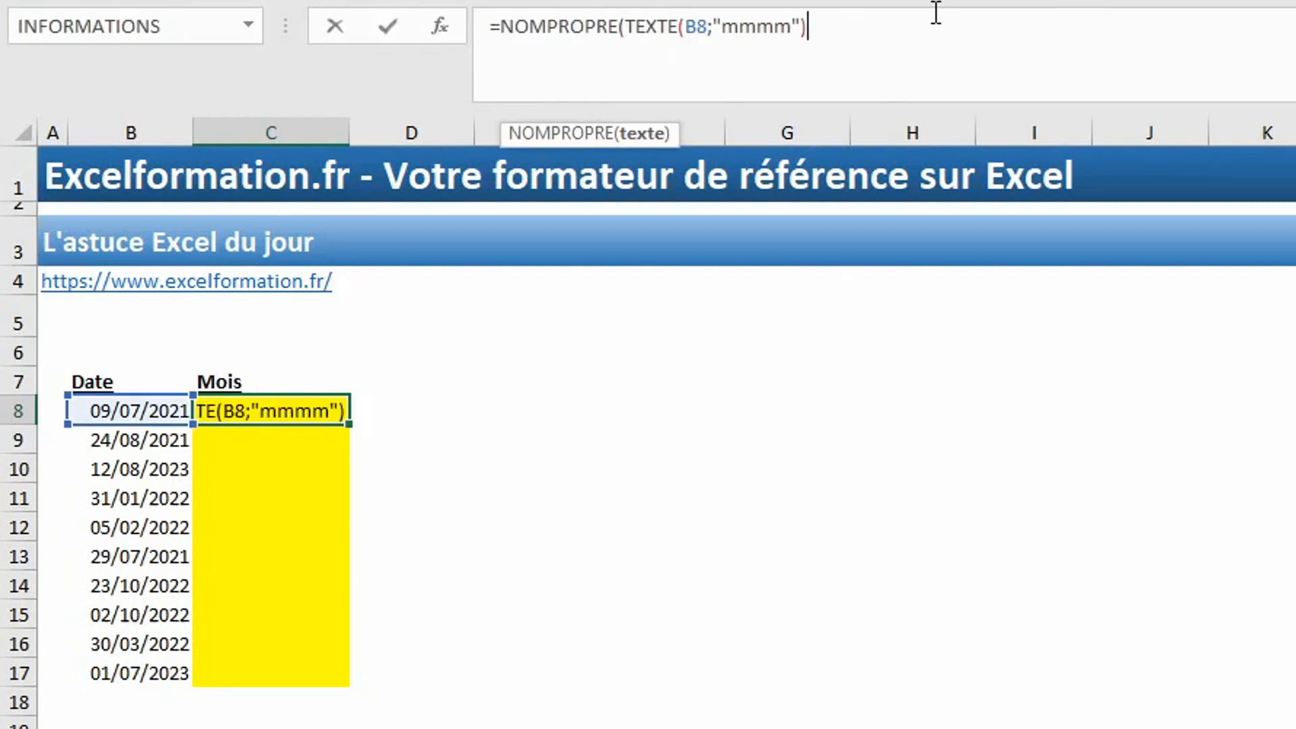
type(")")
key("Return")
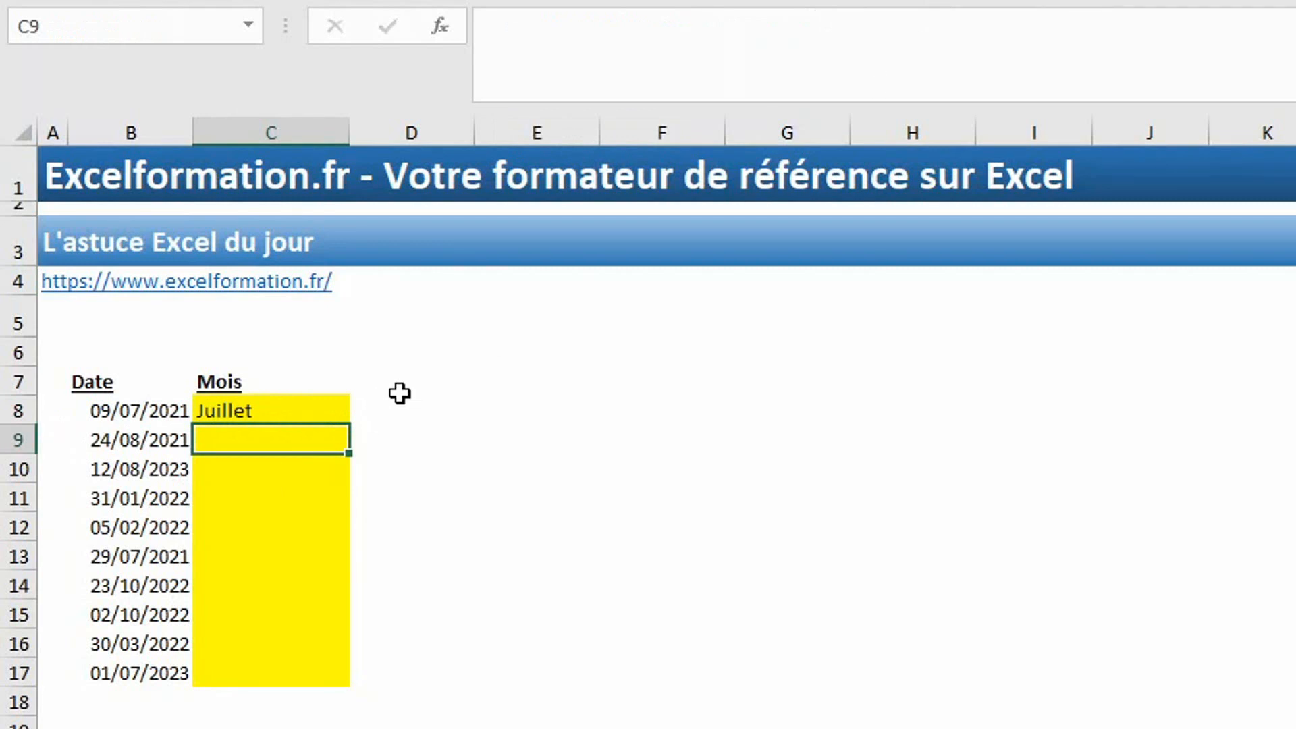
left_click(310, 412)
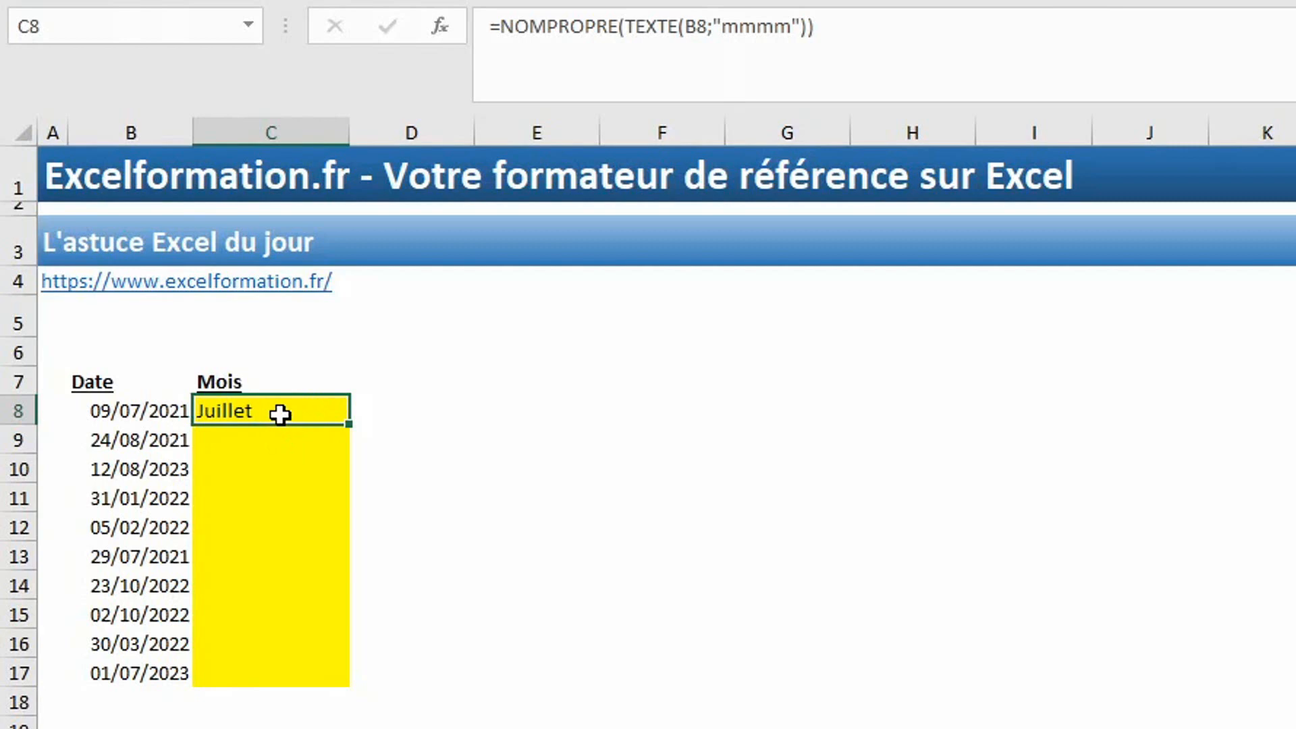
double_click(349, 424)
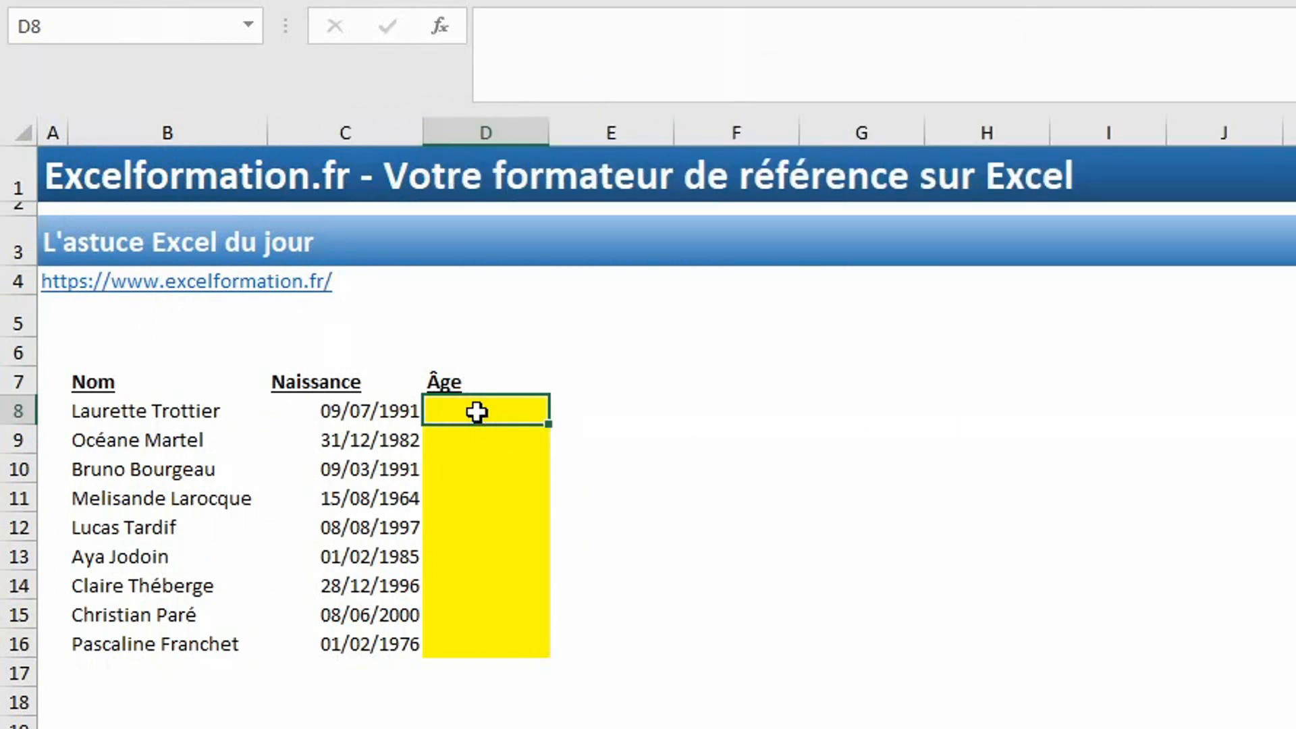
- Enter =DATEDIF(C8;AUJOURDHUI();"Y") in D8 to calculate the first person's age in years
type("=datedi")
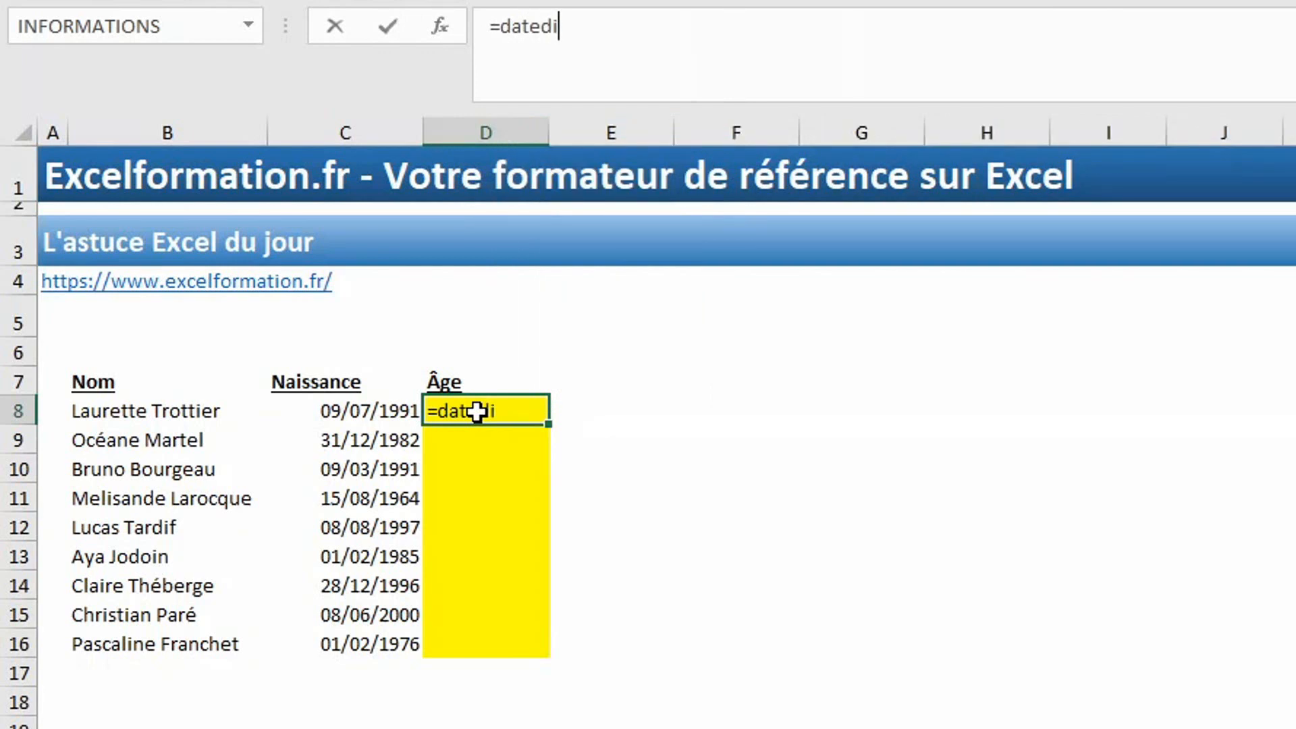
type("f(")
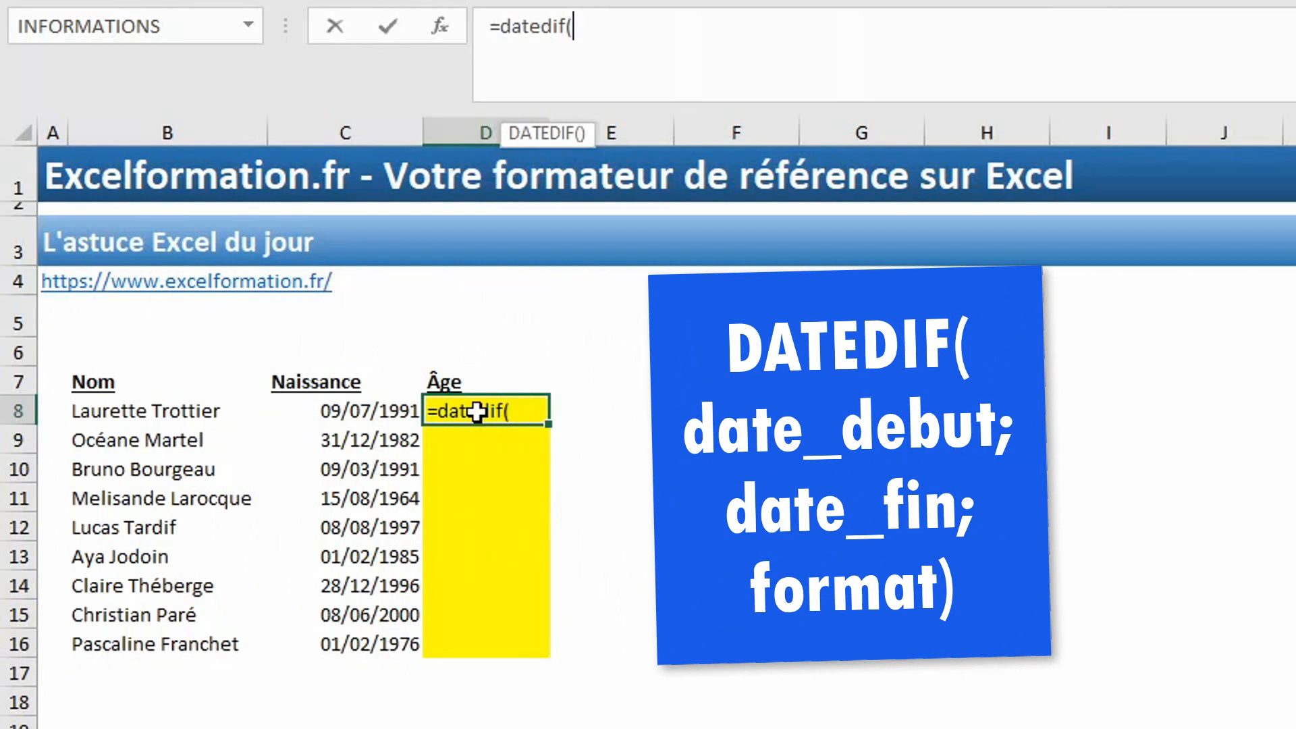
left_click(386, 410)
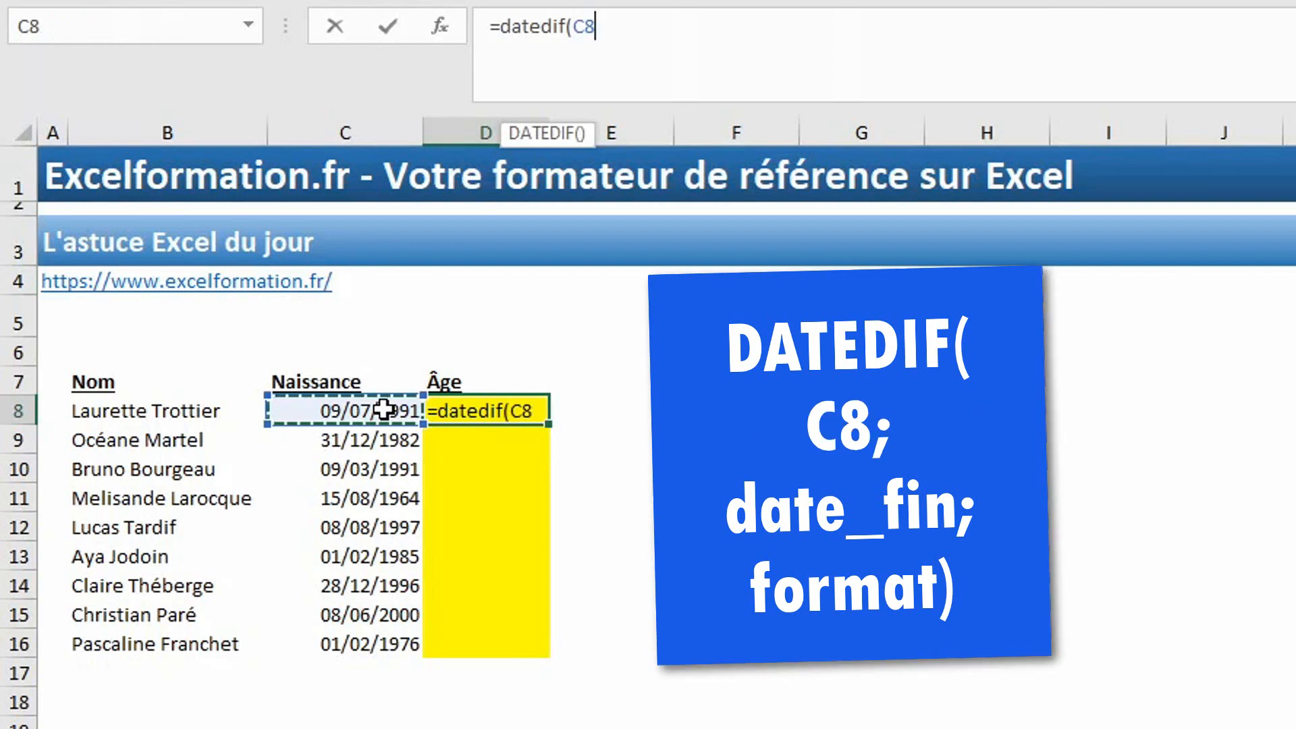
type(";")
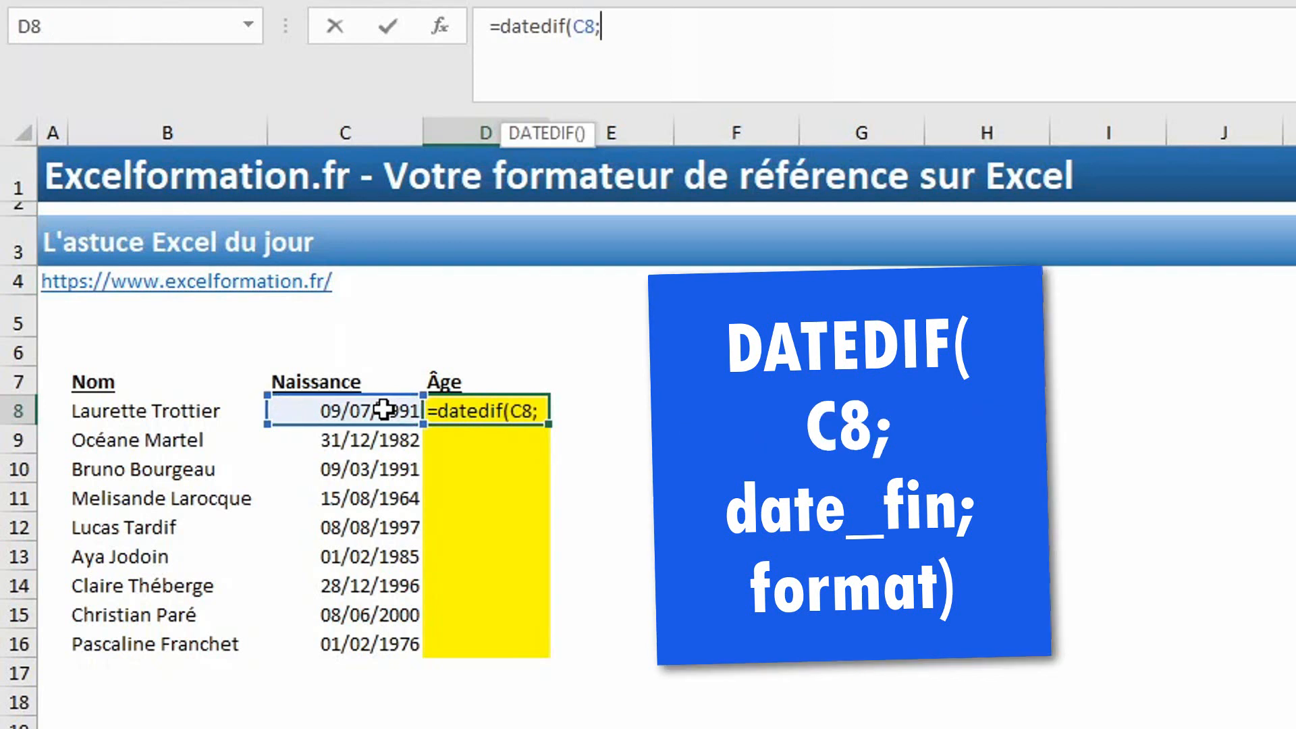
type("auj")
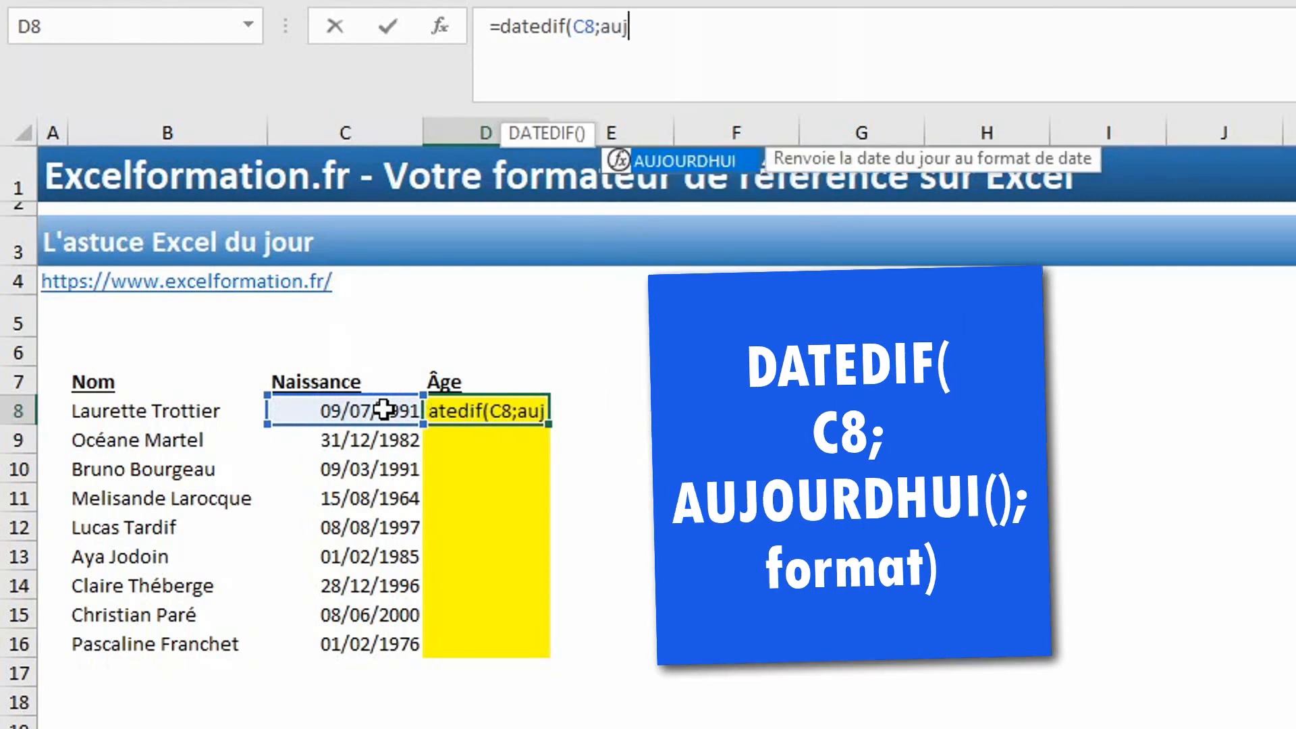
key("Tab")
type(")")
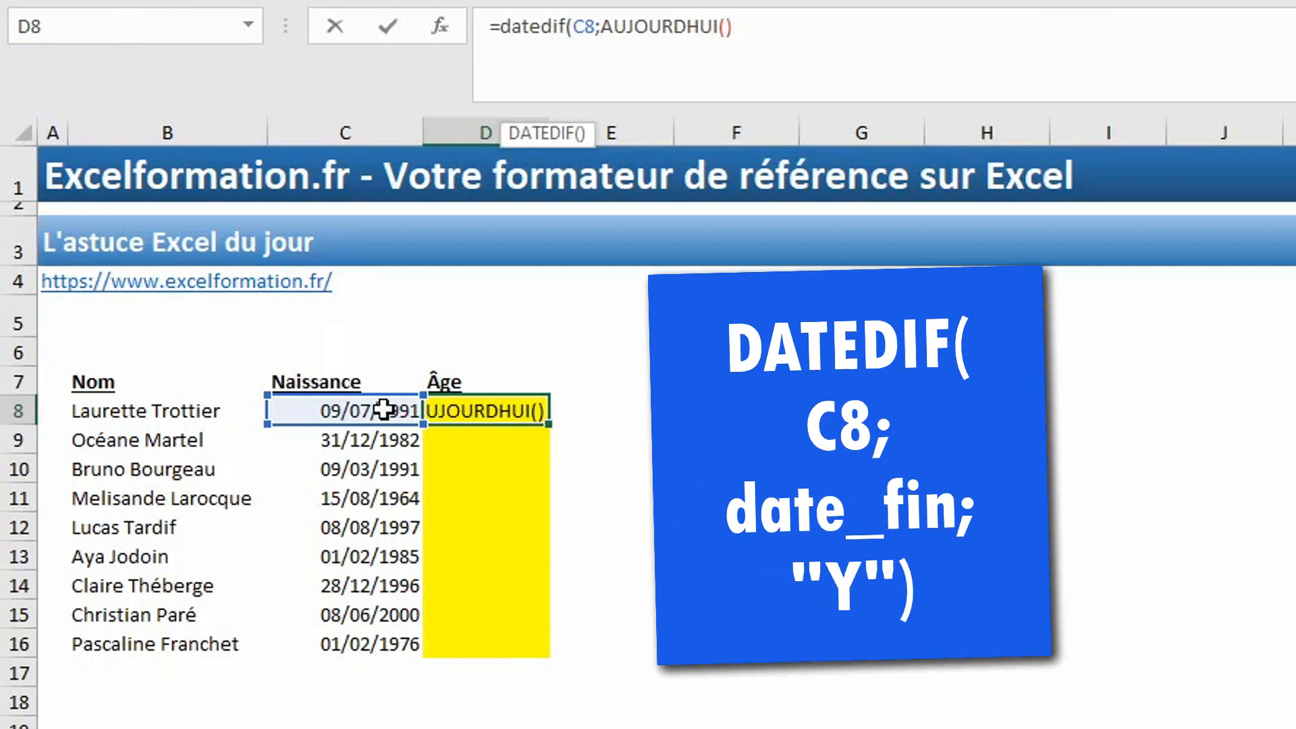
type(";\"Y")
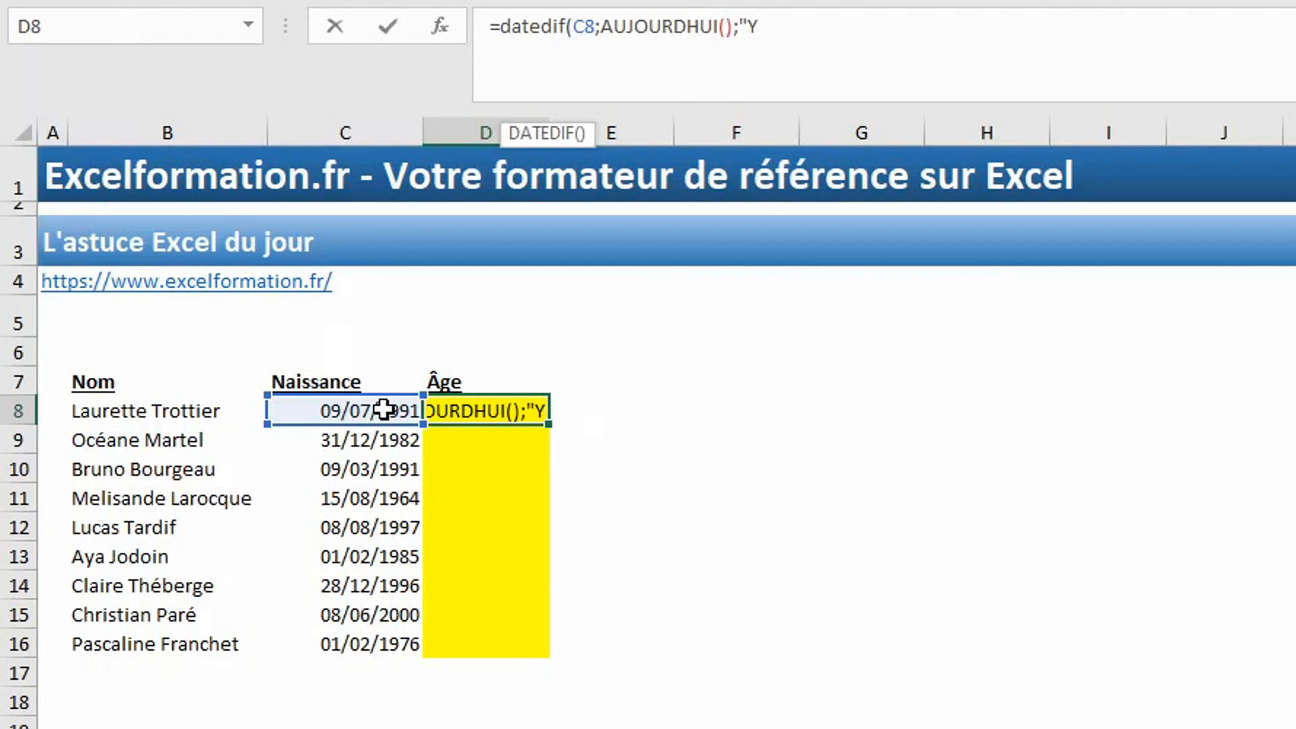
type("\")")
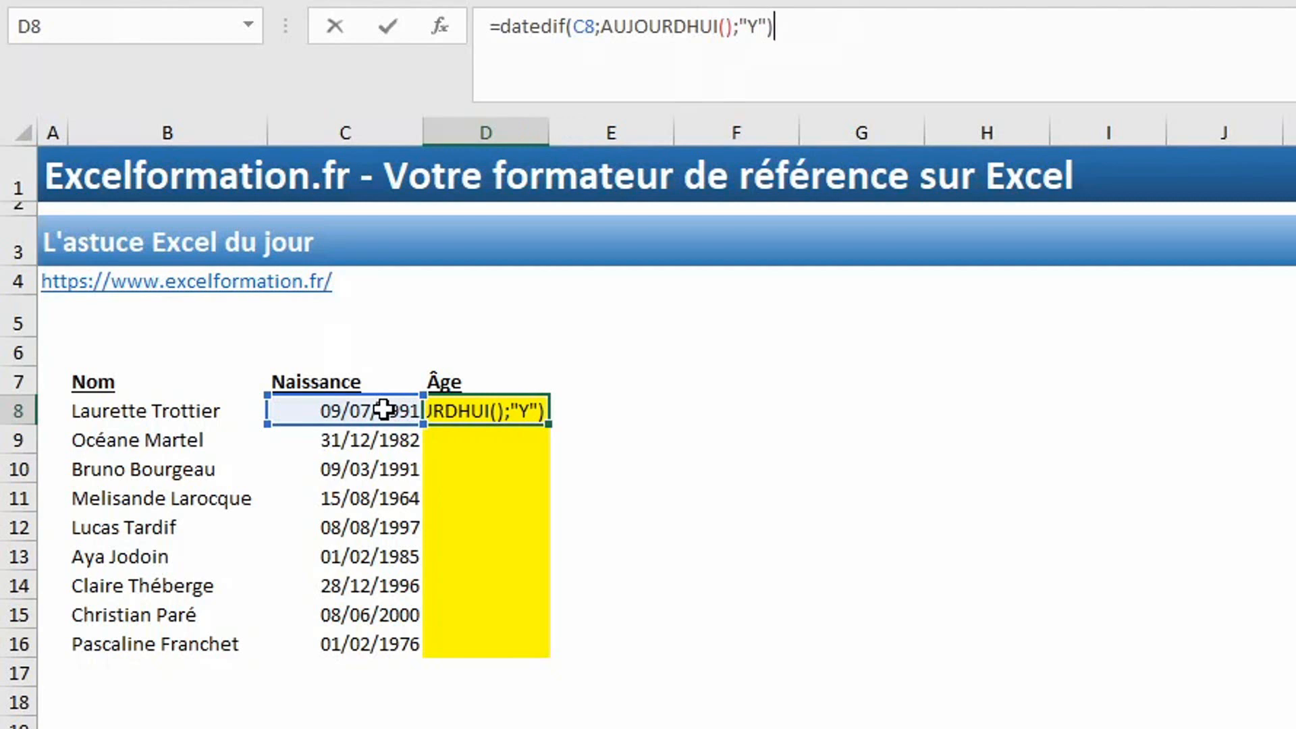
key("Return")
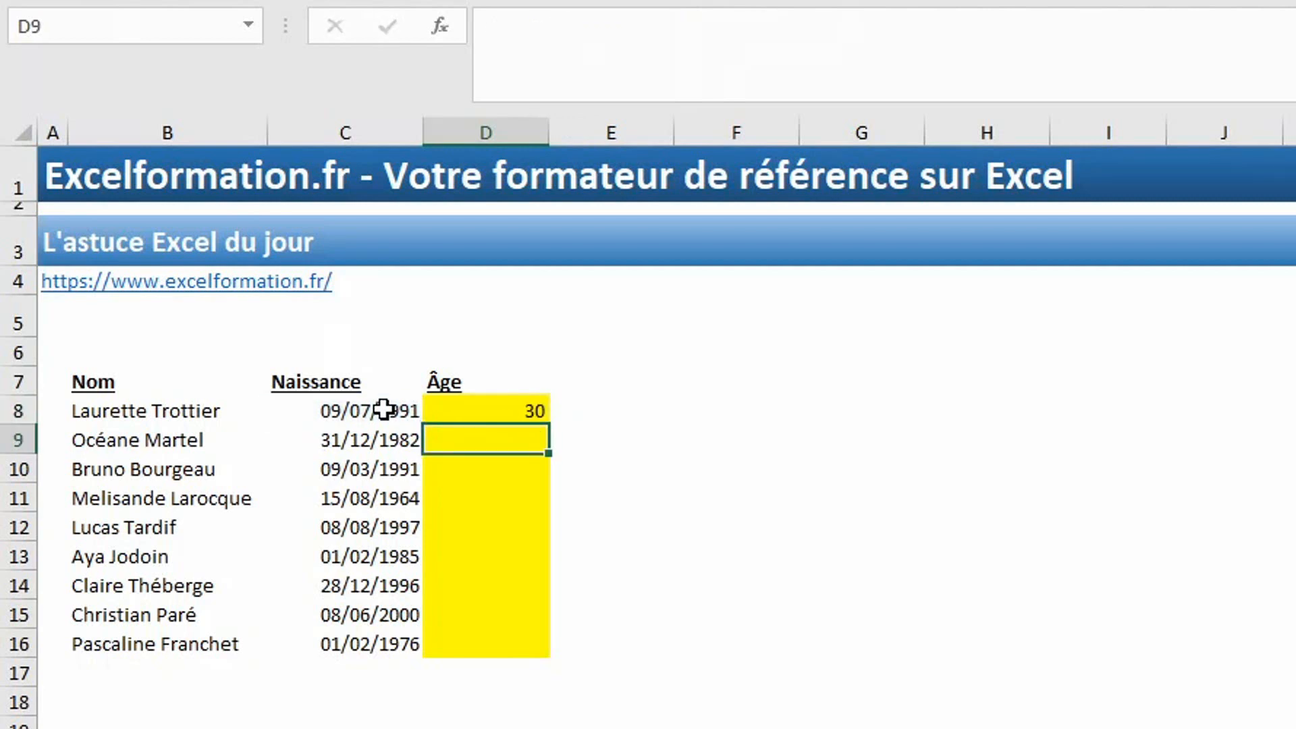
- Change the unit argument of the DATEDIF formula in D8 to "d" to calculate the age in days
left_click(509, 400)
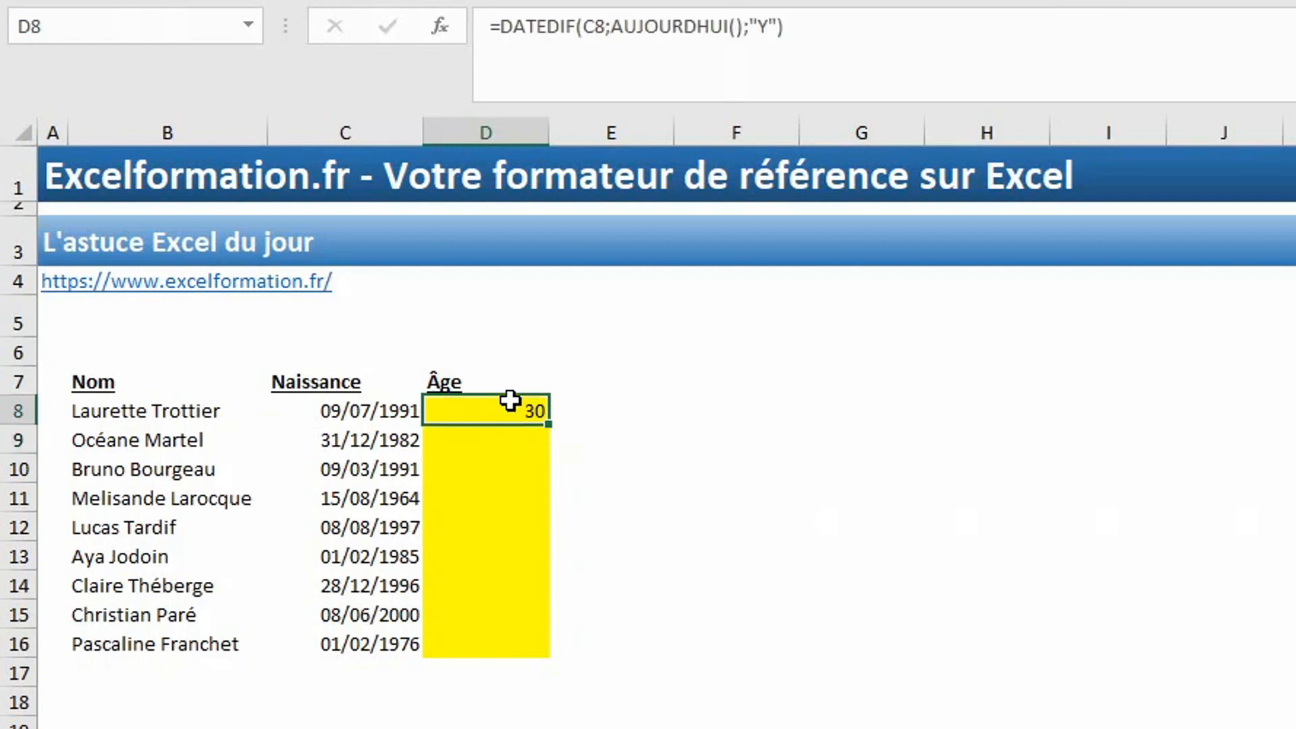
left_click(767, 20)
key("BackSpace")
type("d")
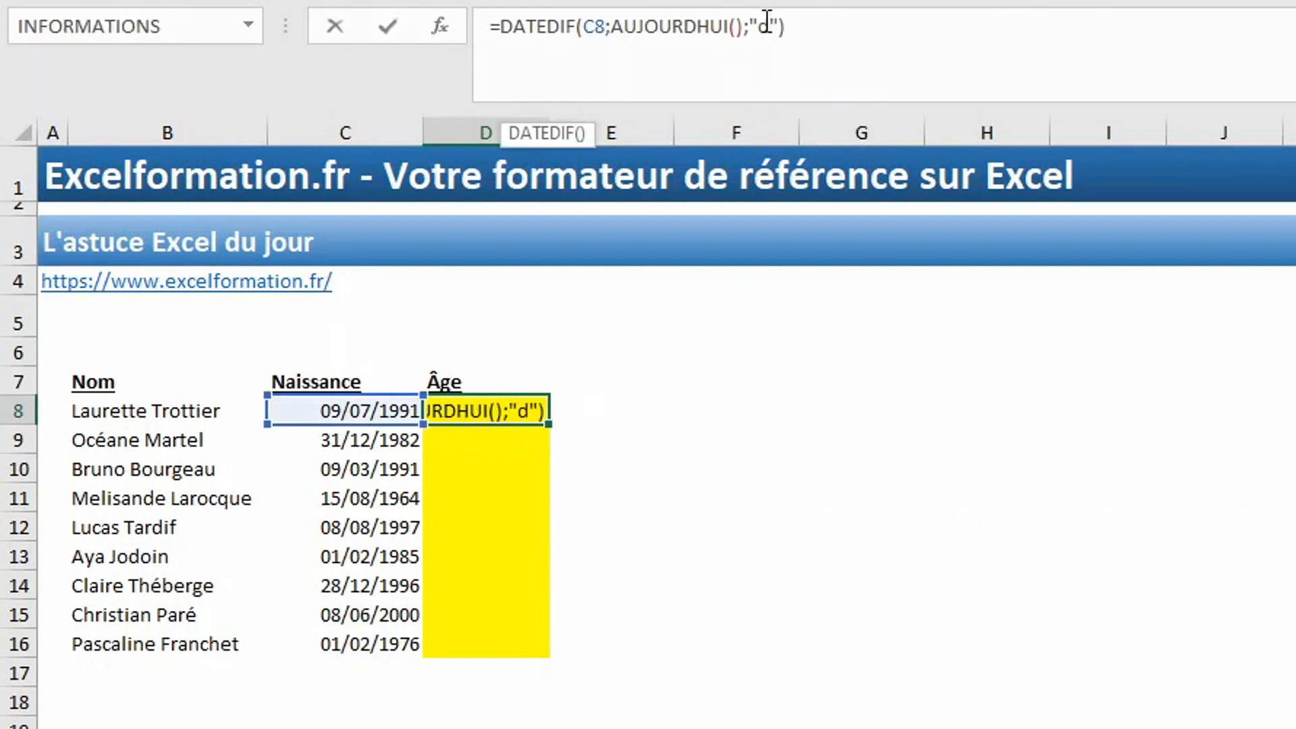
key("Return")
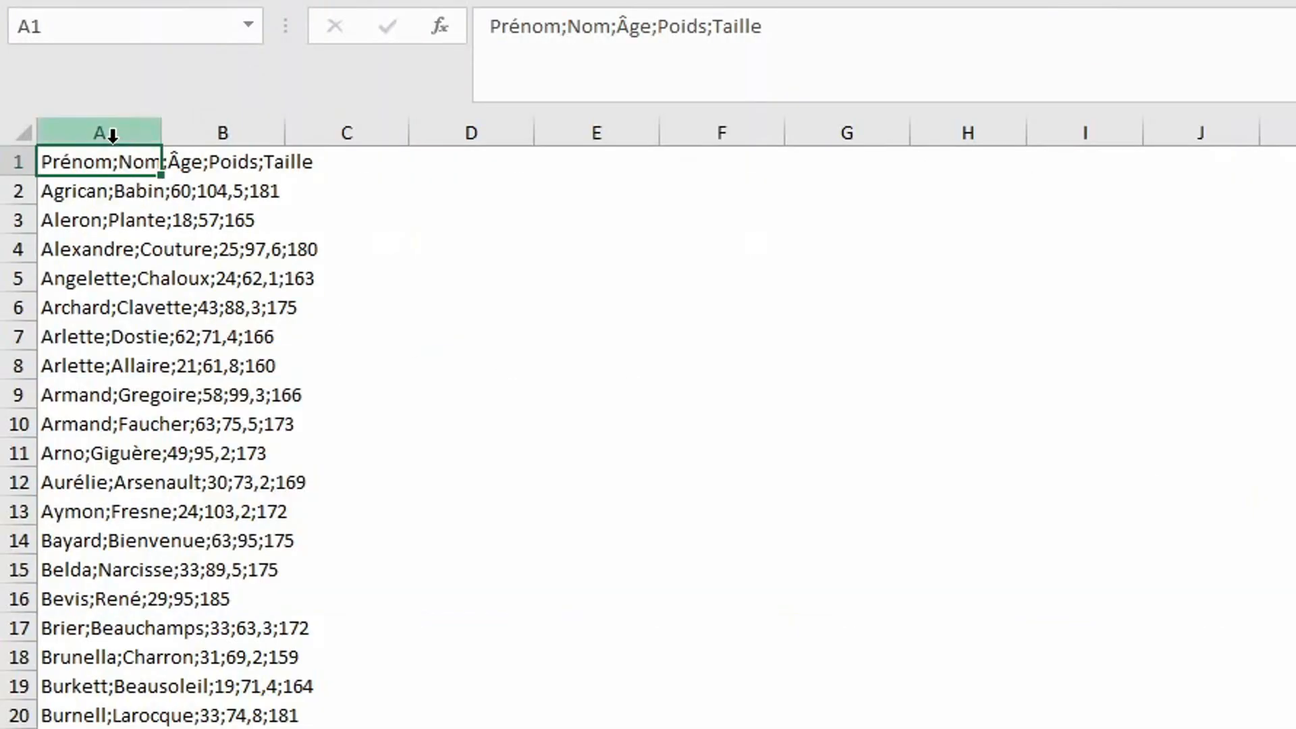
- Split column A's text into separate columns as delimited data, adding the semicolon (Point-virgule) as a separator
left_click(113, 136)
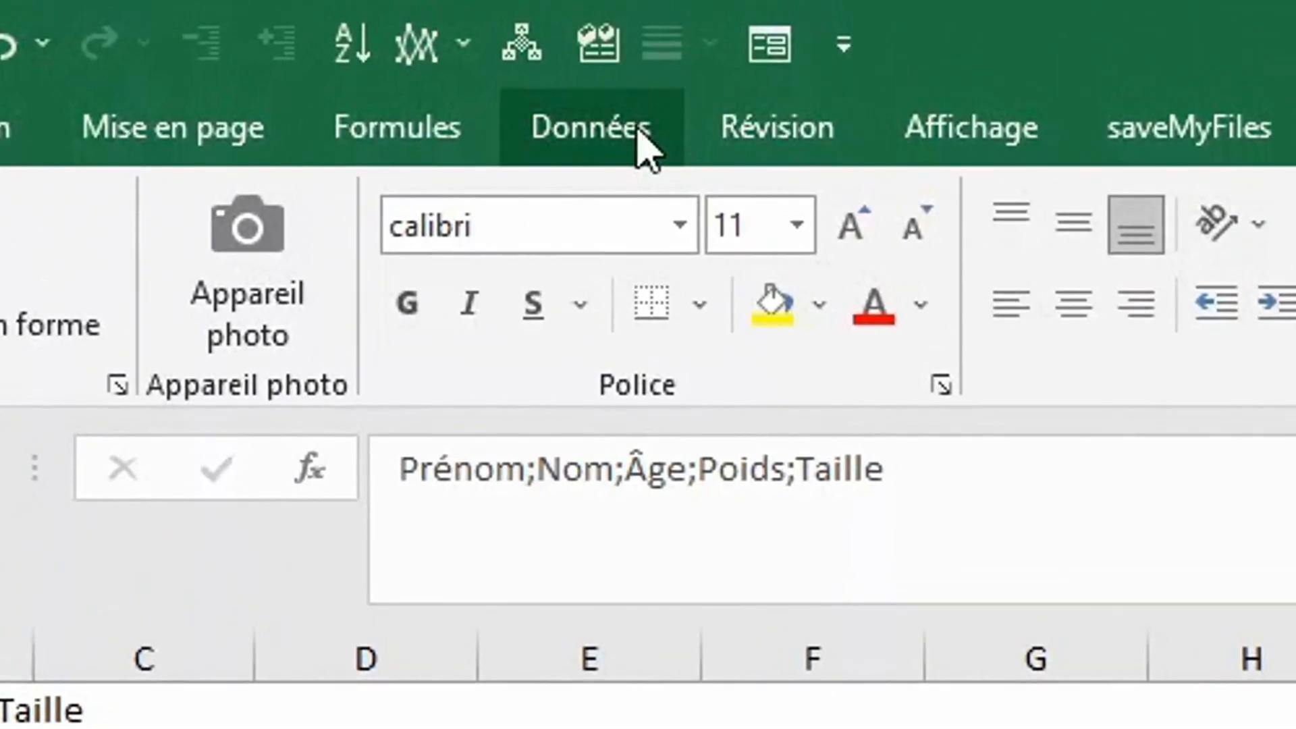
left_click(638, 129)
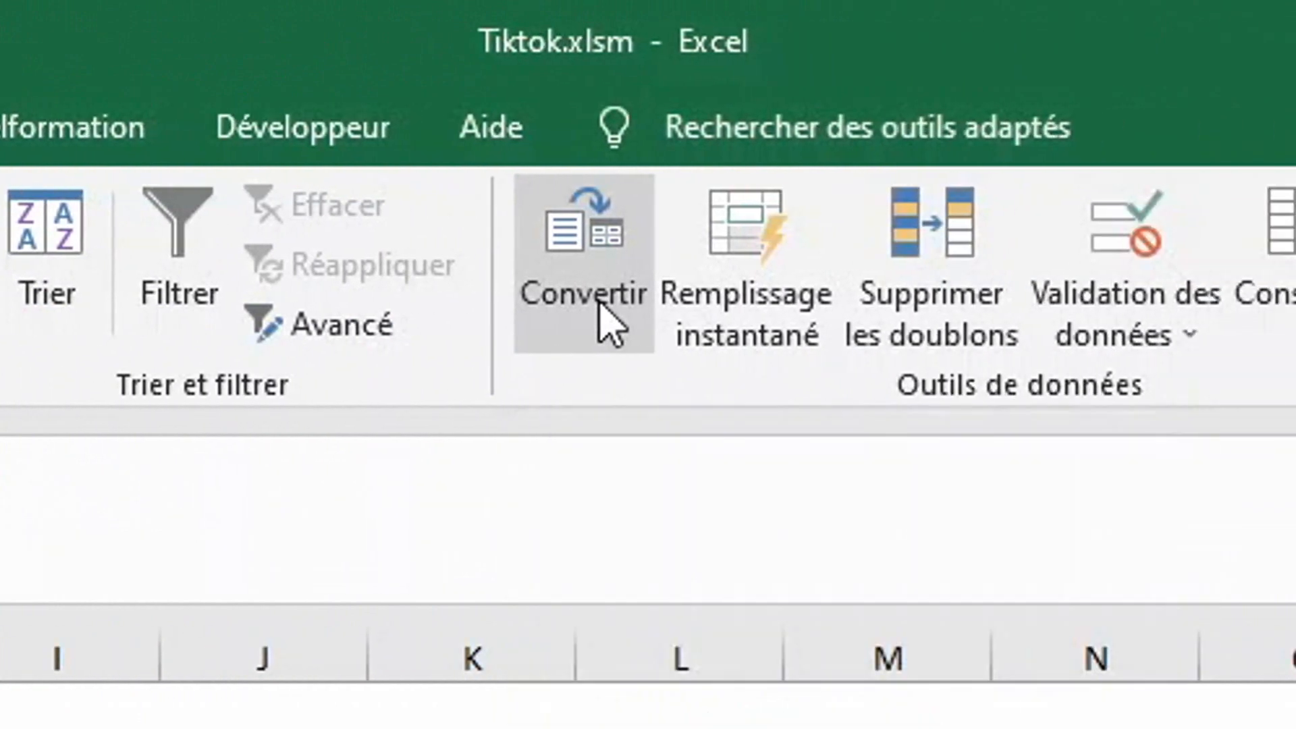
left_click(599, 303)
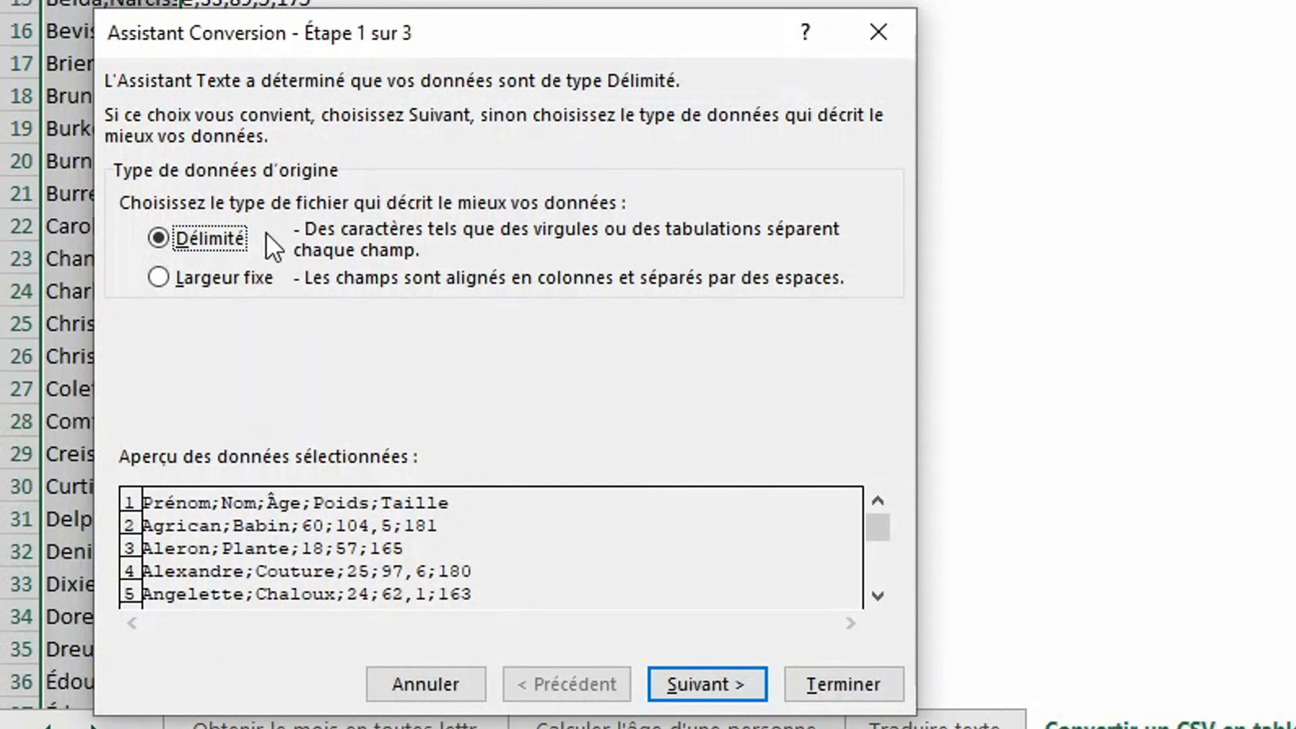
left_click(728, 676)
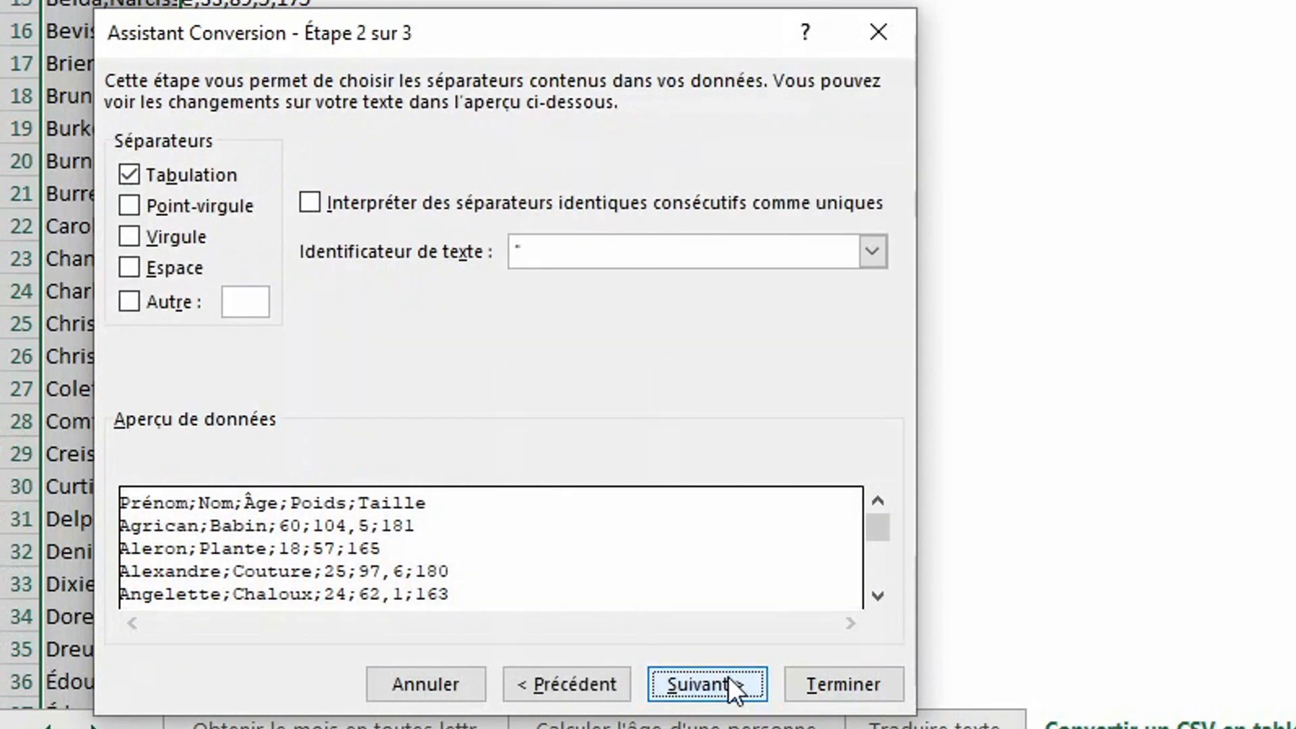
left_click(171, 202)
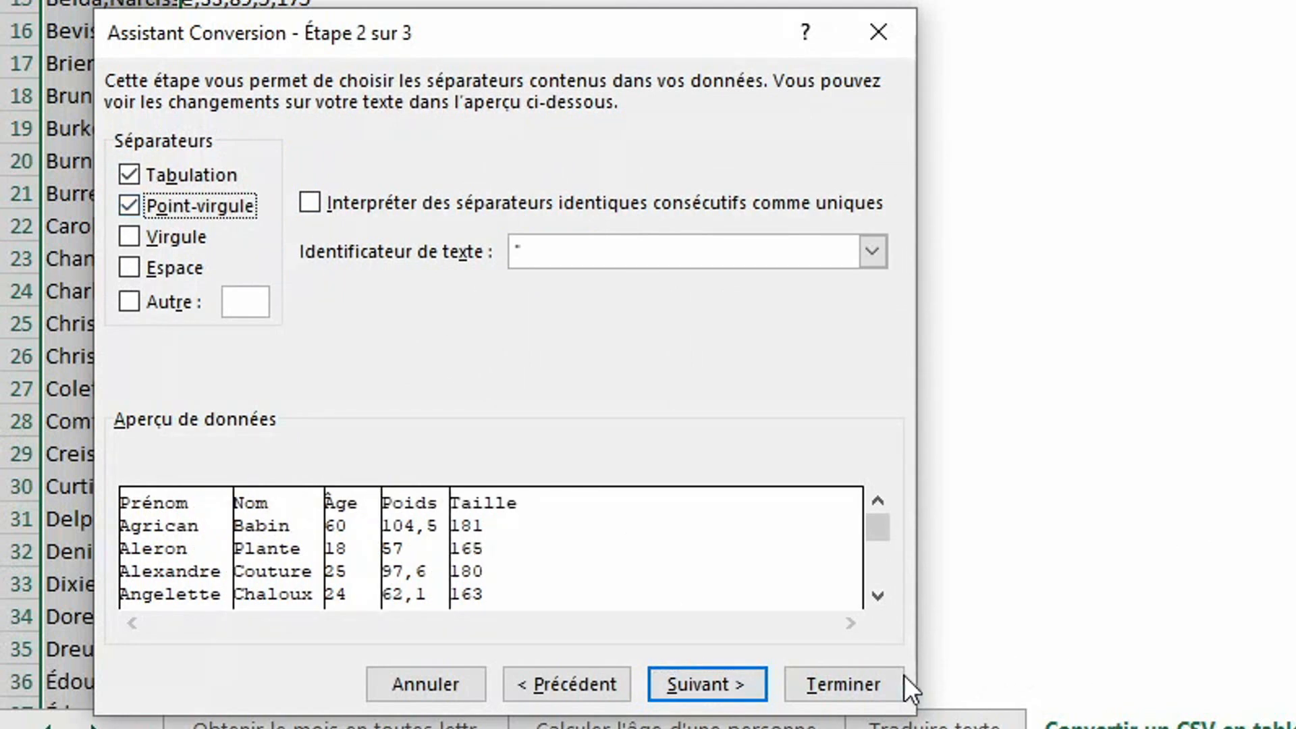
left_click(876, 686)
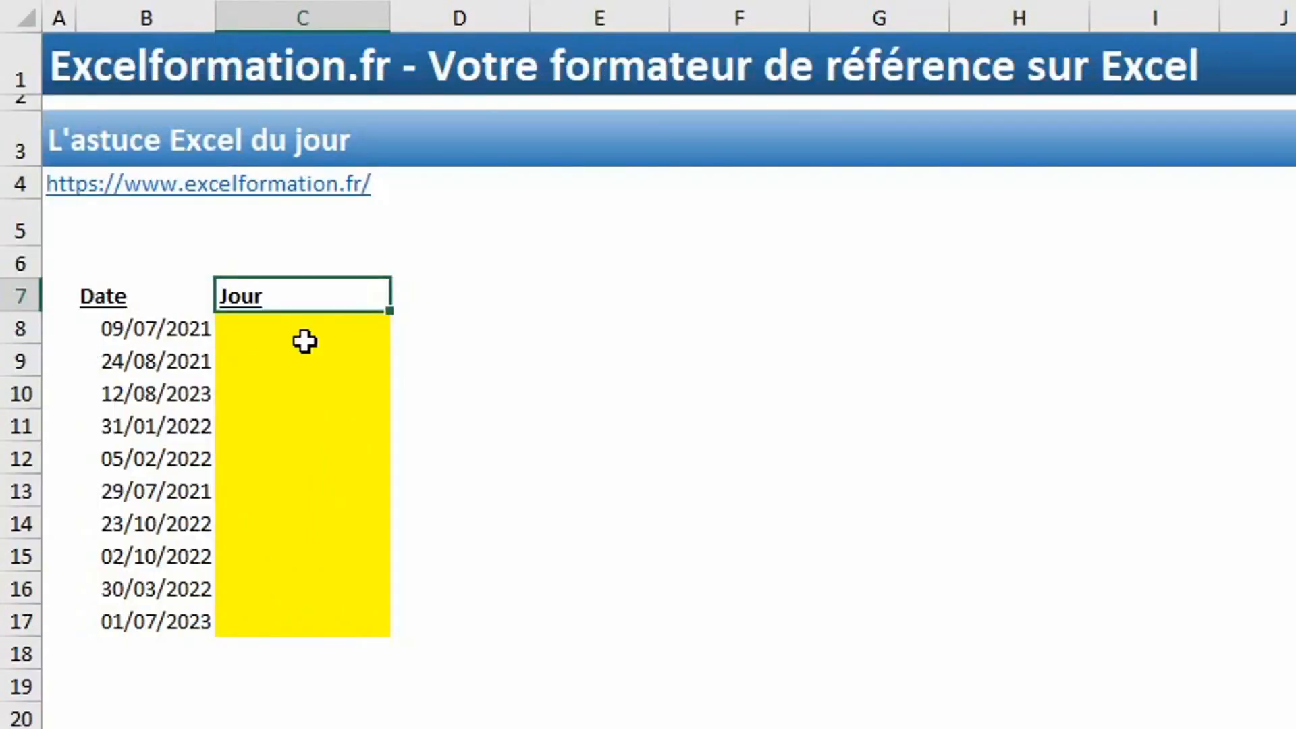
- Enter =TEXTE(B8;"jjjj") in C8 of the Jour column to get the full weekday name
left_click(306, 341)
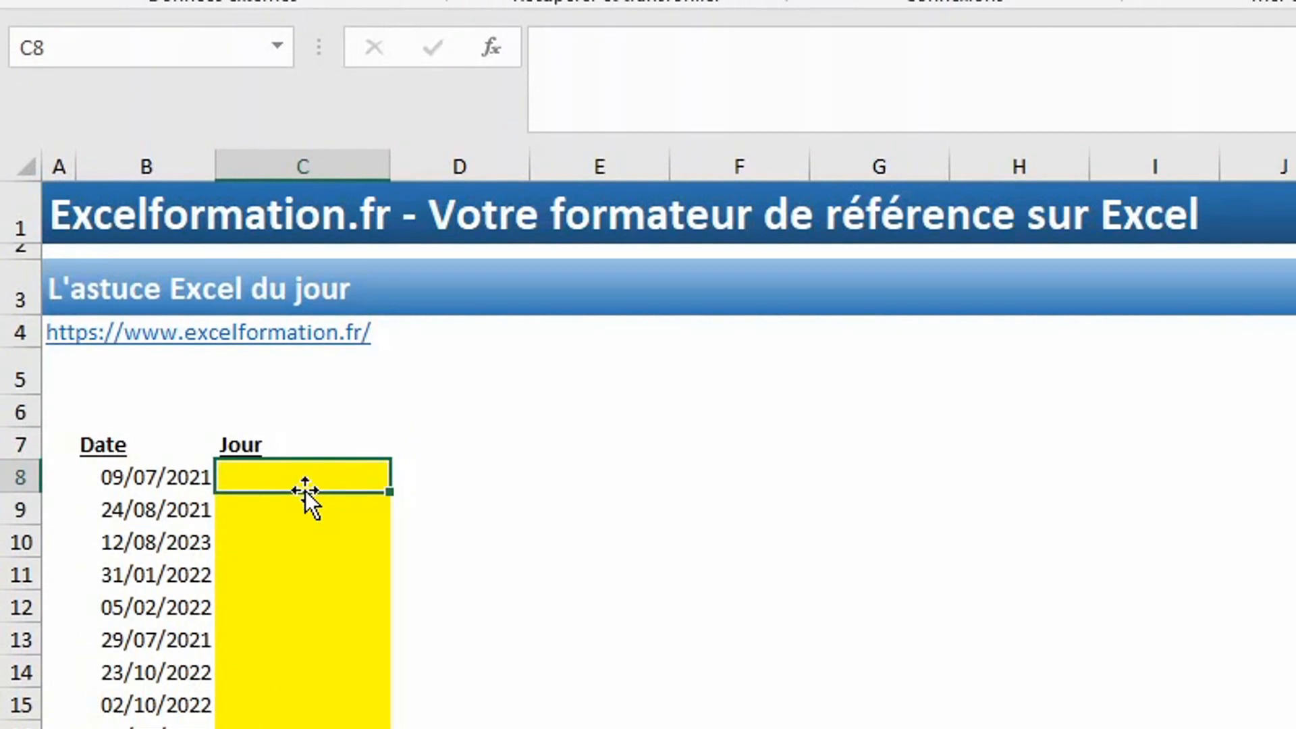
type("=texte")
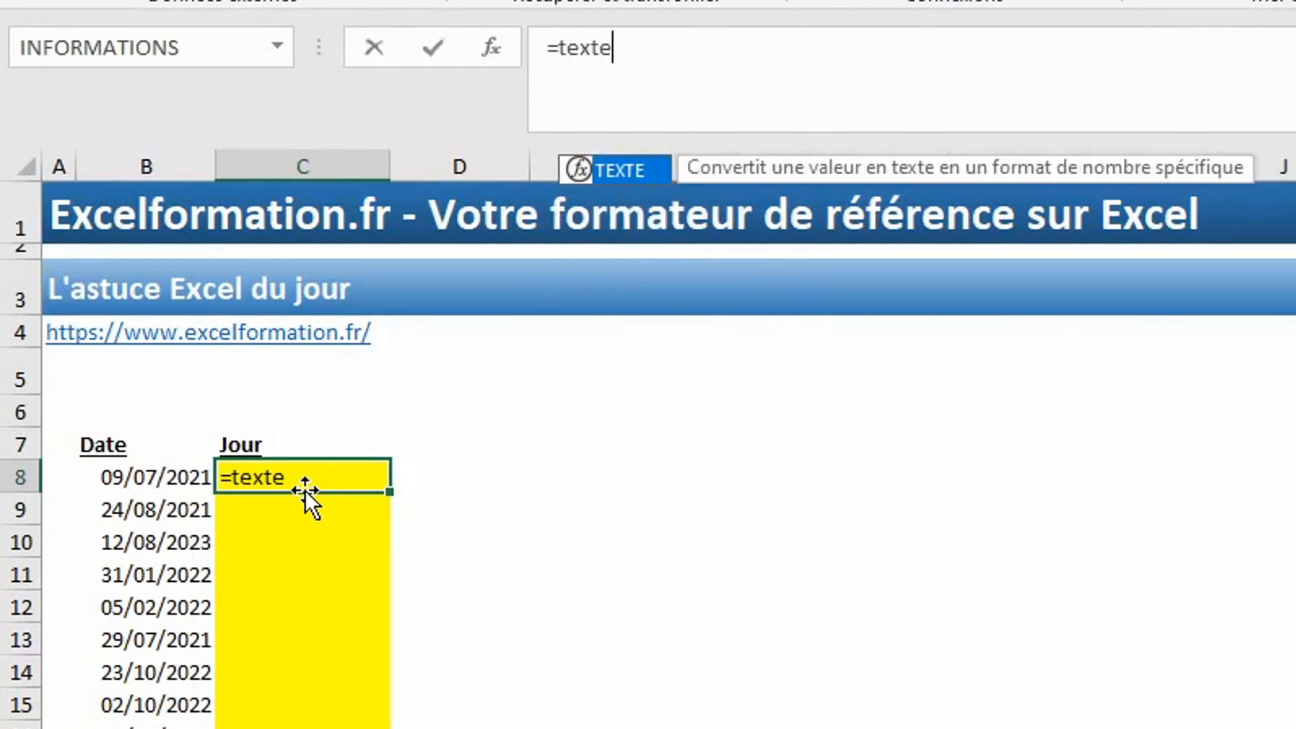
type("(")
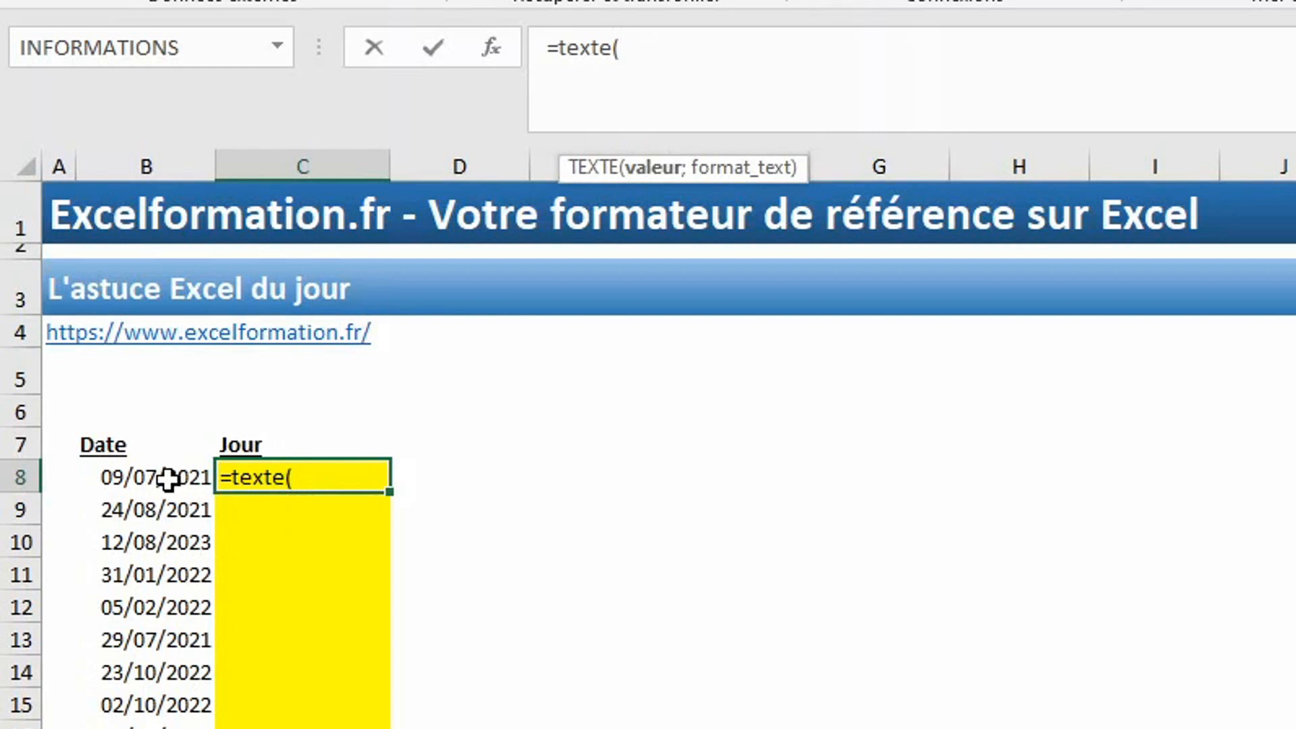
left_click(168, 477)
type(";")
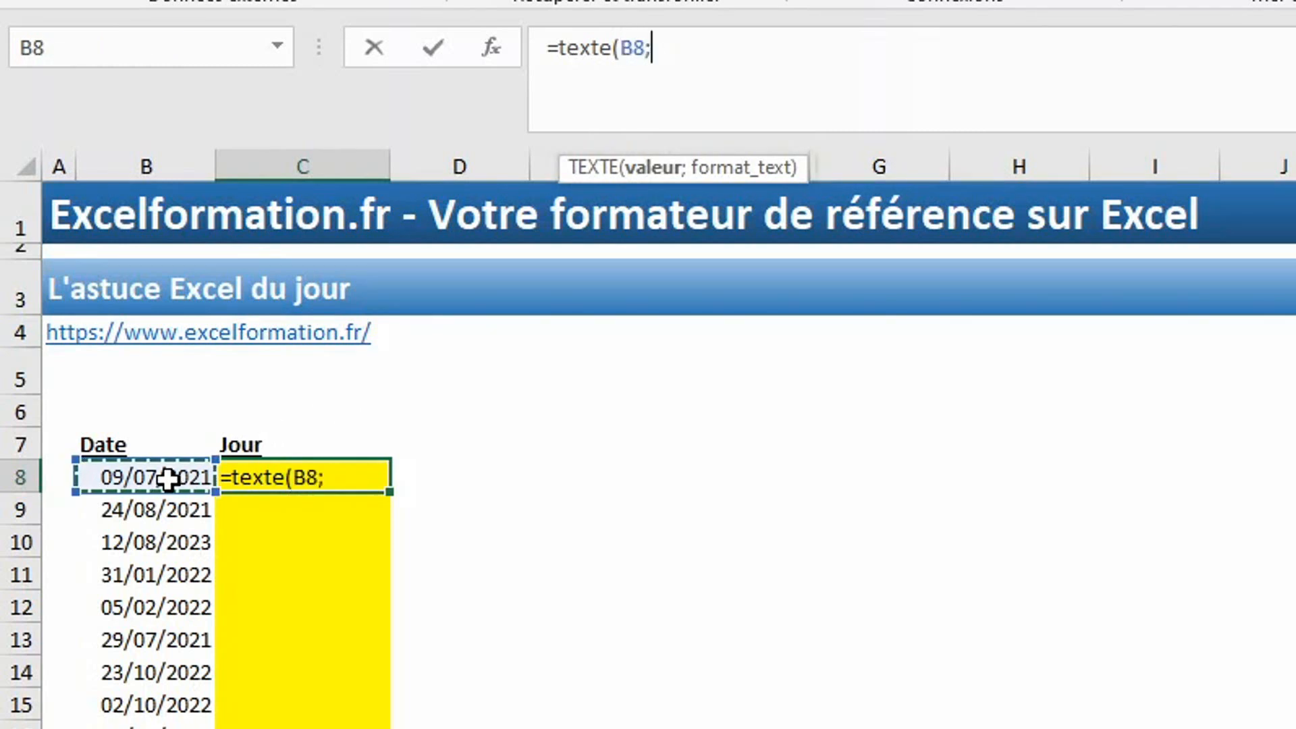
type("\"")
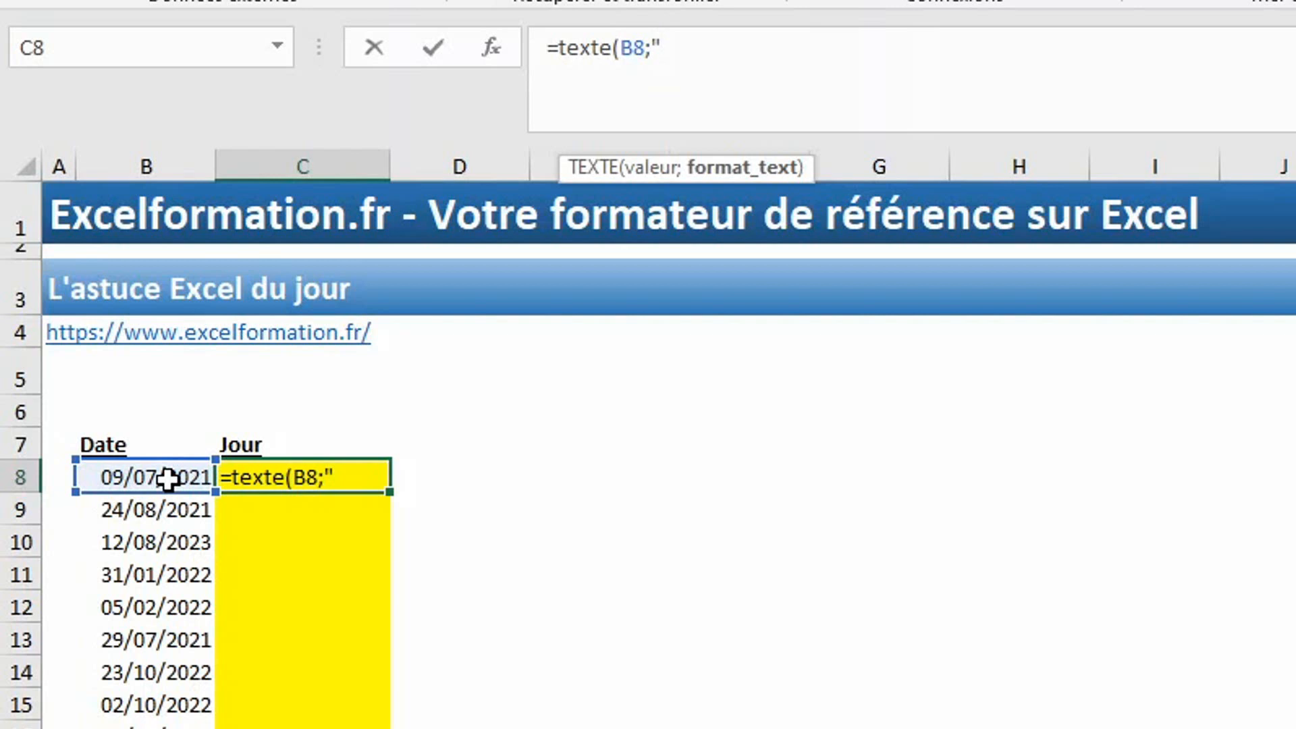
type("jjjj")
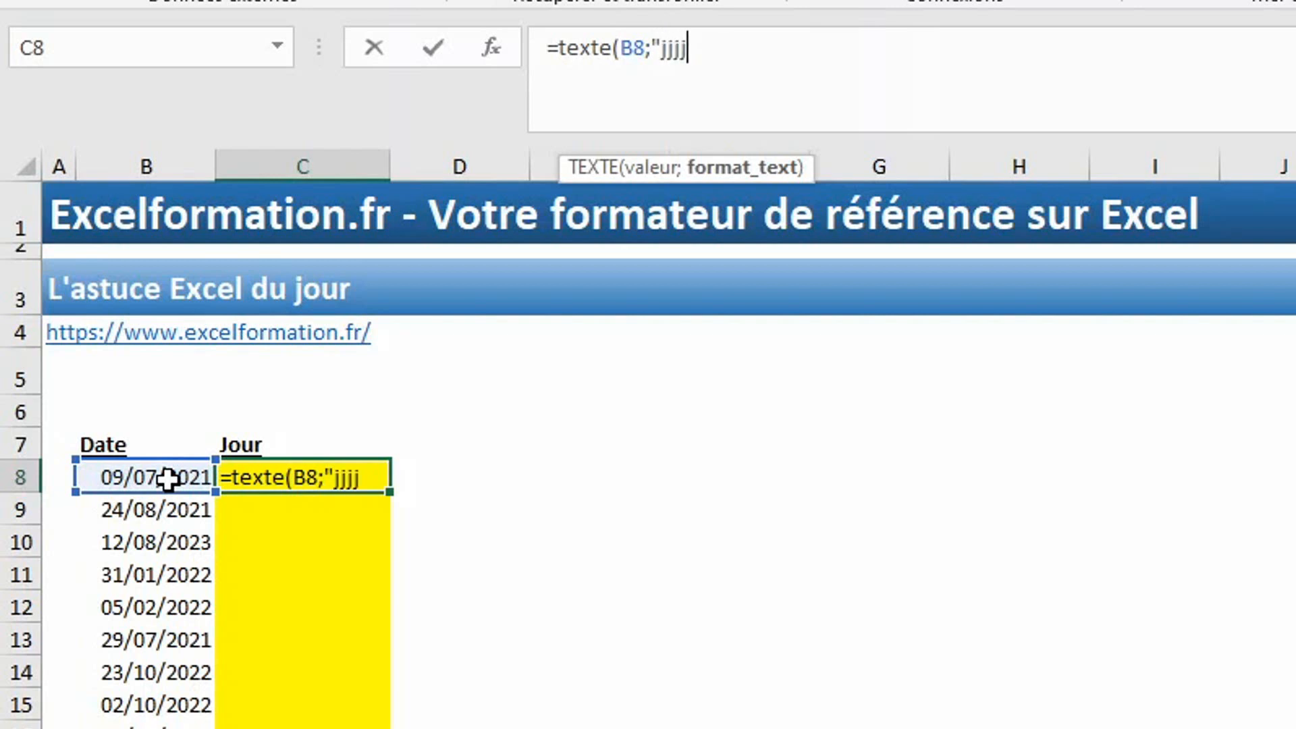
type("\")")
key("Return")
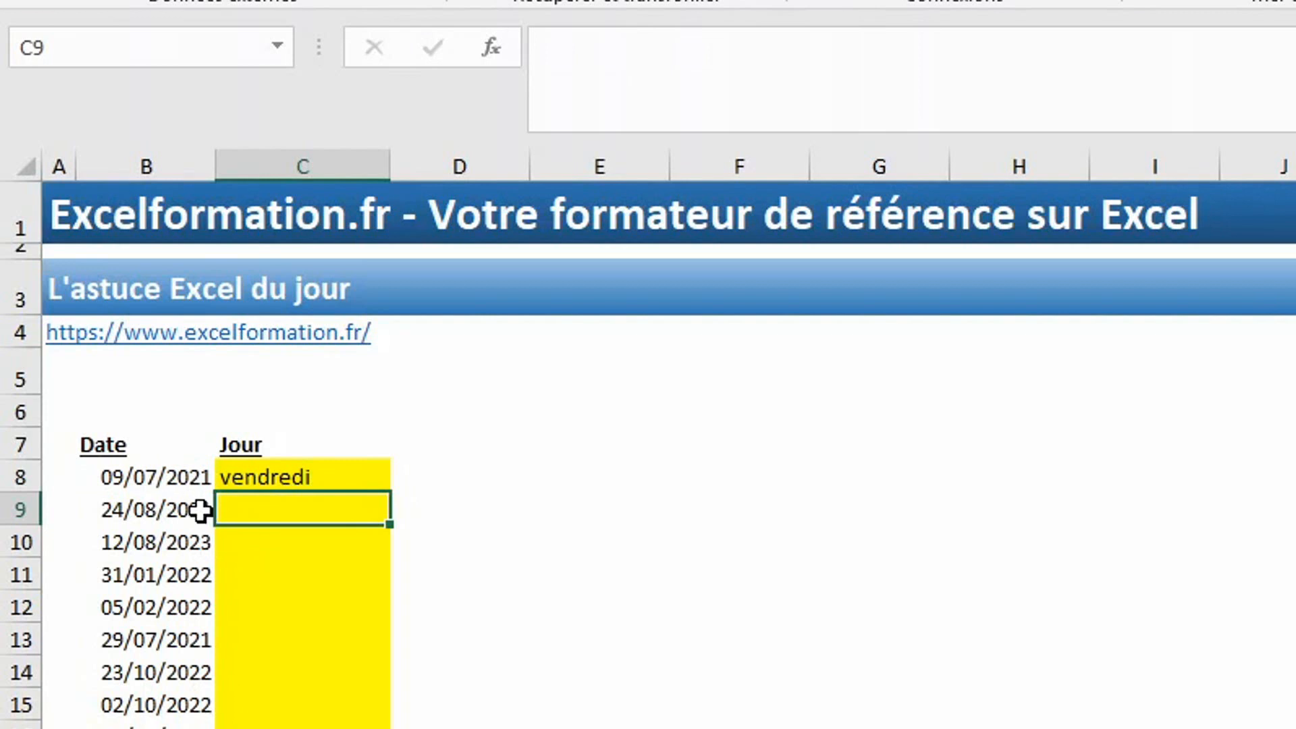
- Shorten the format text in C8's TEXTE formula to "j" for the day number
left_click(254, 478)
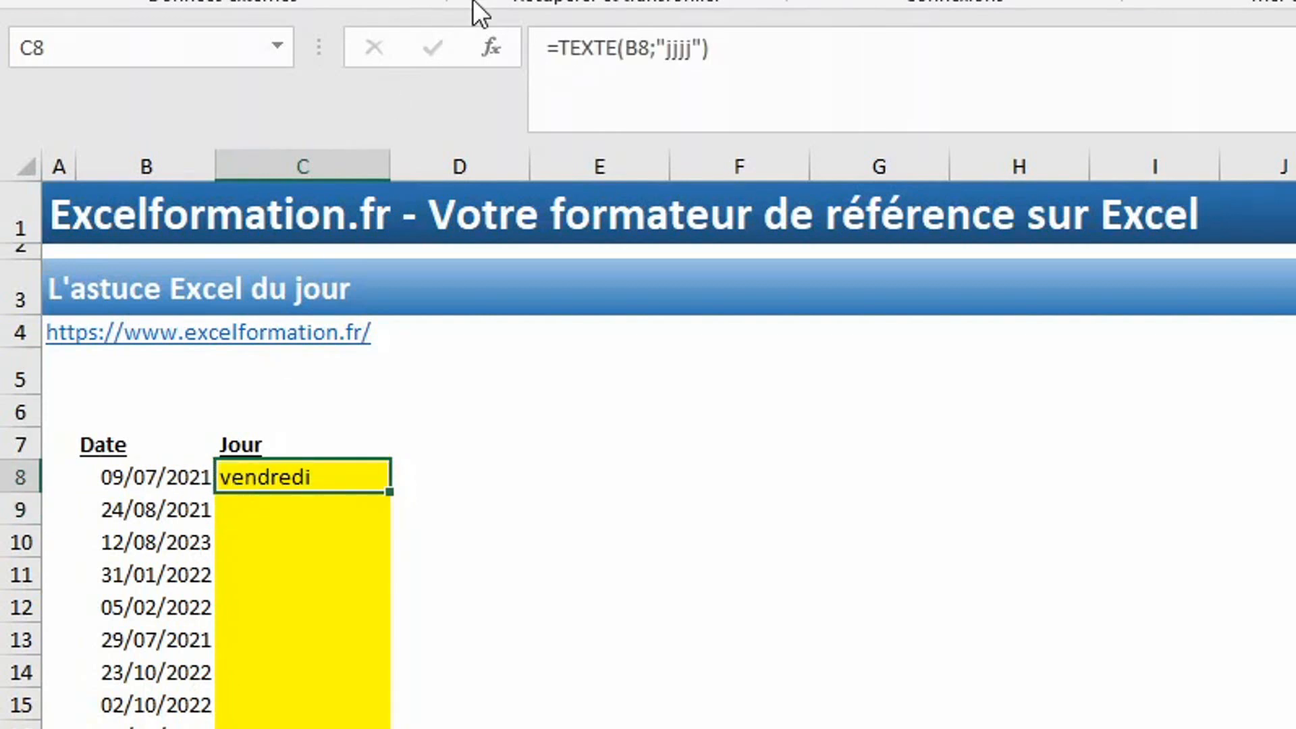
left_click(692, 46)
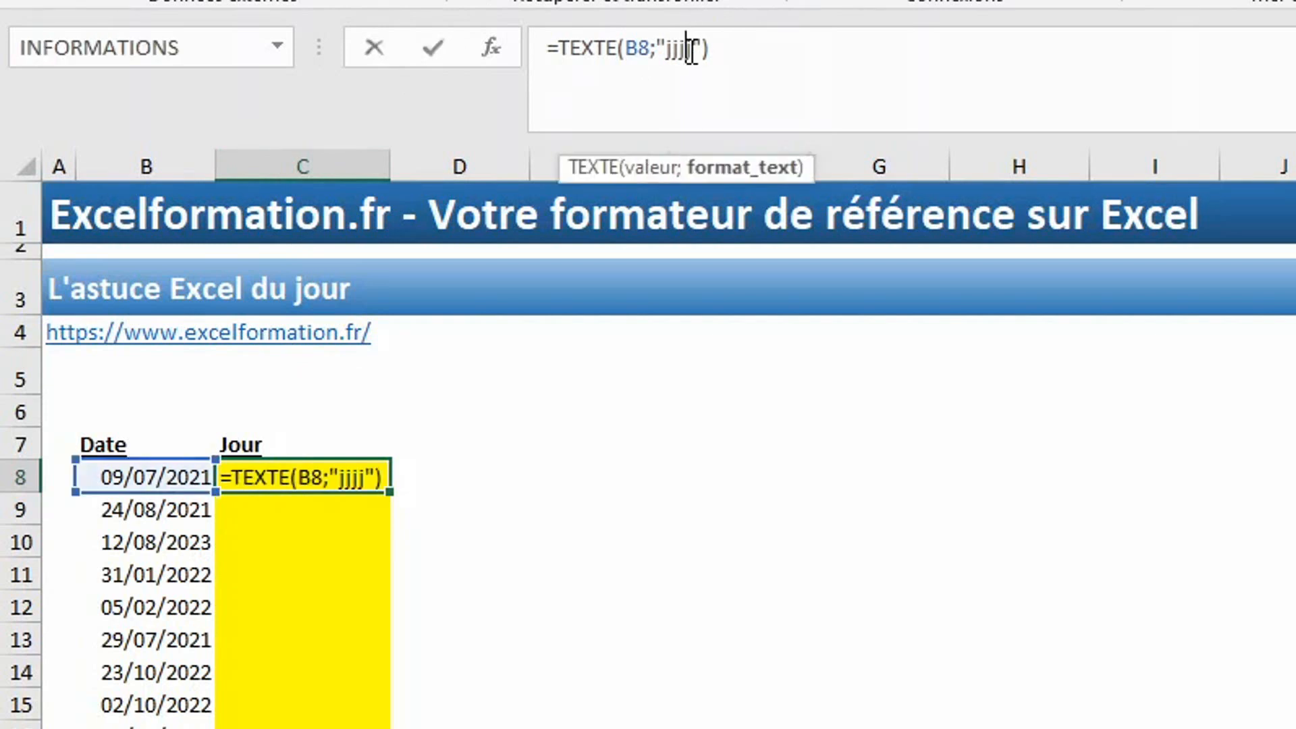
key("BackSpace")
key("BackSpace")
key("BackSpace")
key("Return")
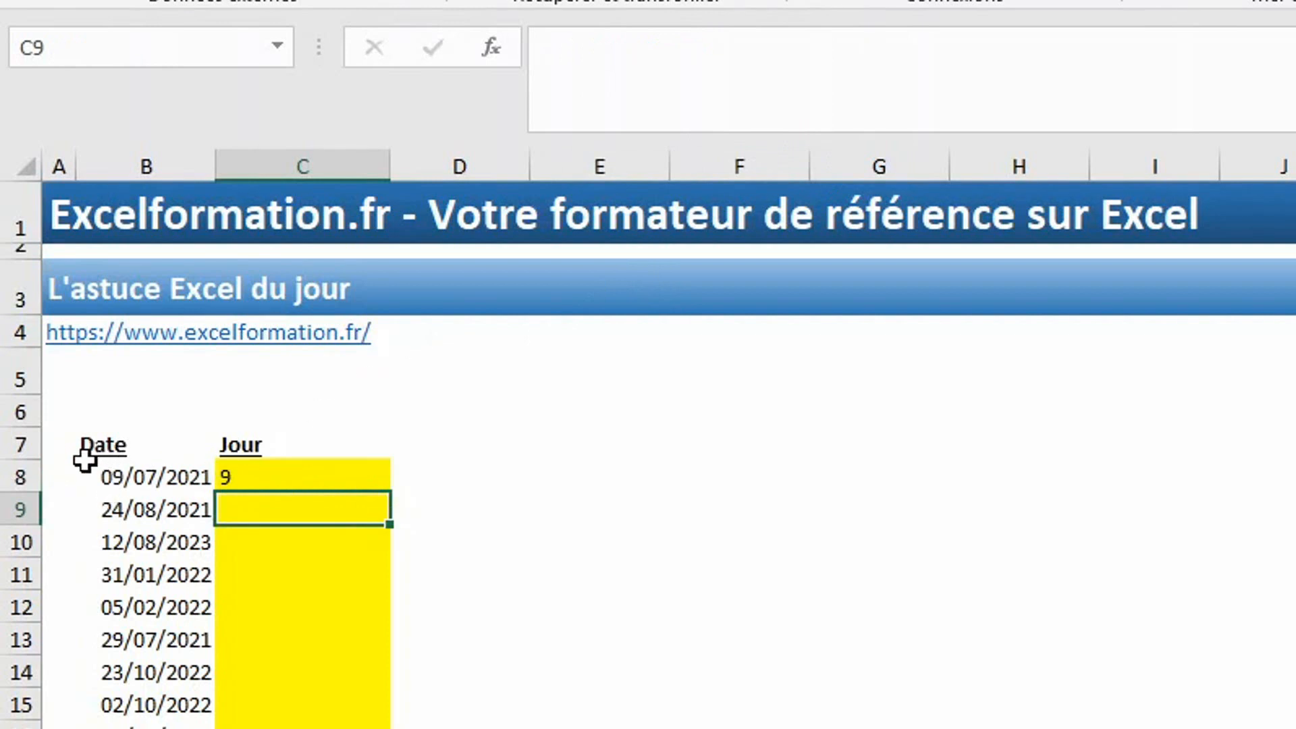
- Change the format text in C8's TEXTE formula to "jj" for a two-digit day number
left_click(256, 480)
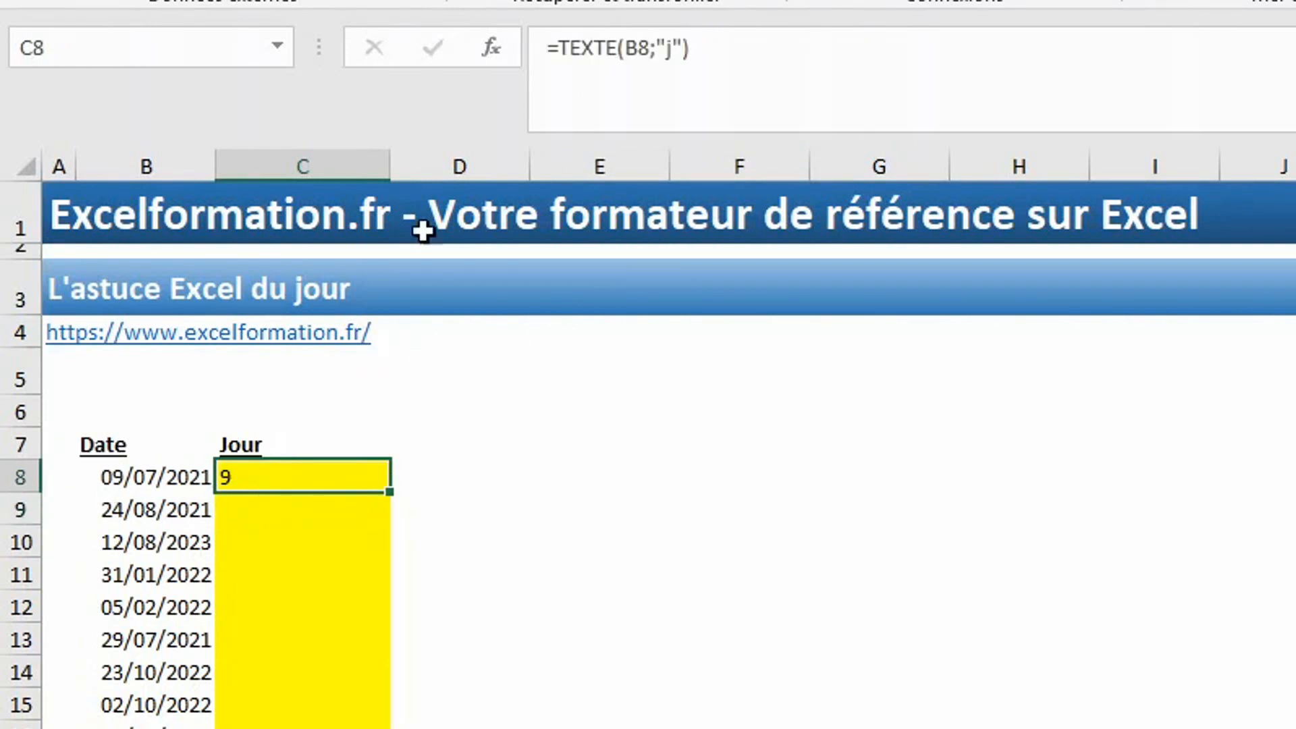
left_click(671, 54)
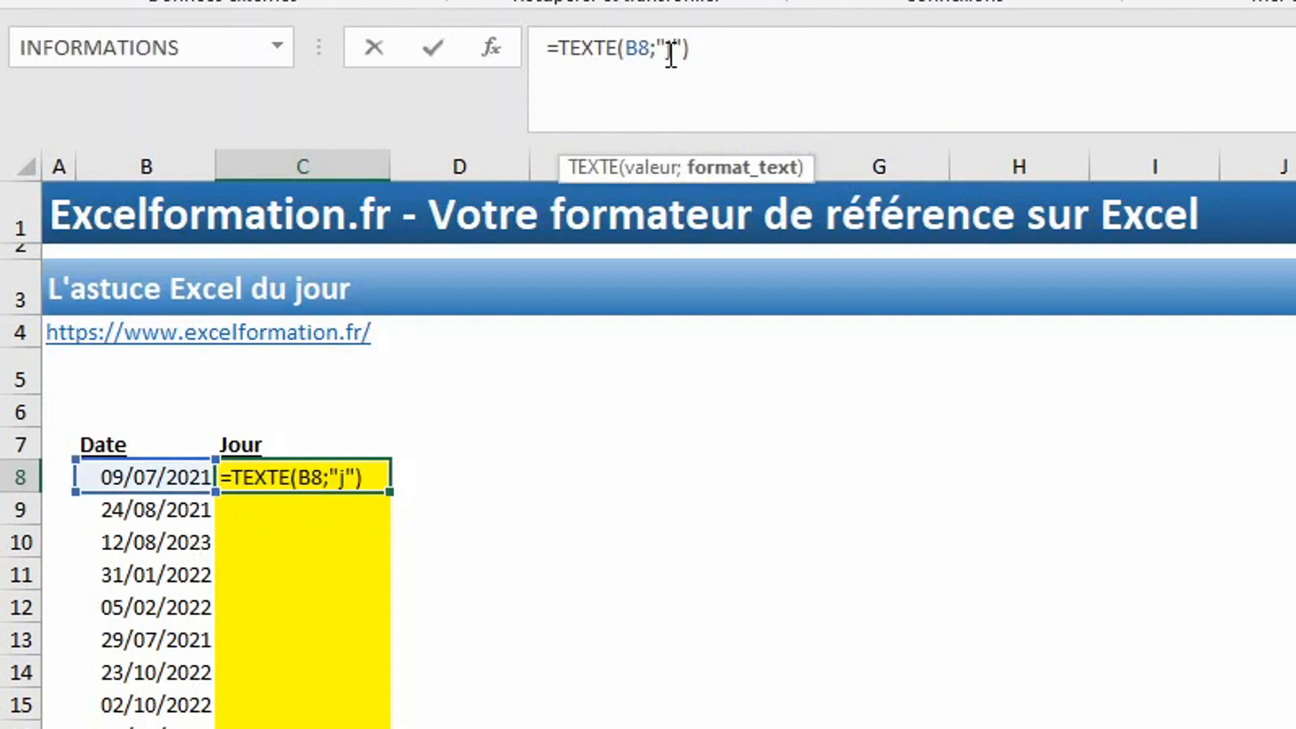
type("j")
key("Return")
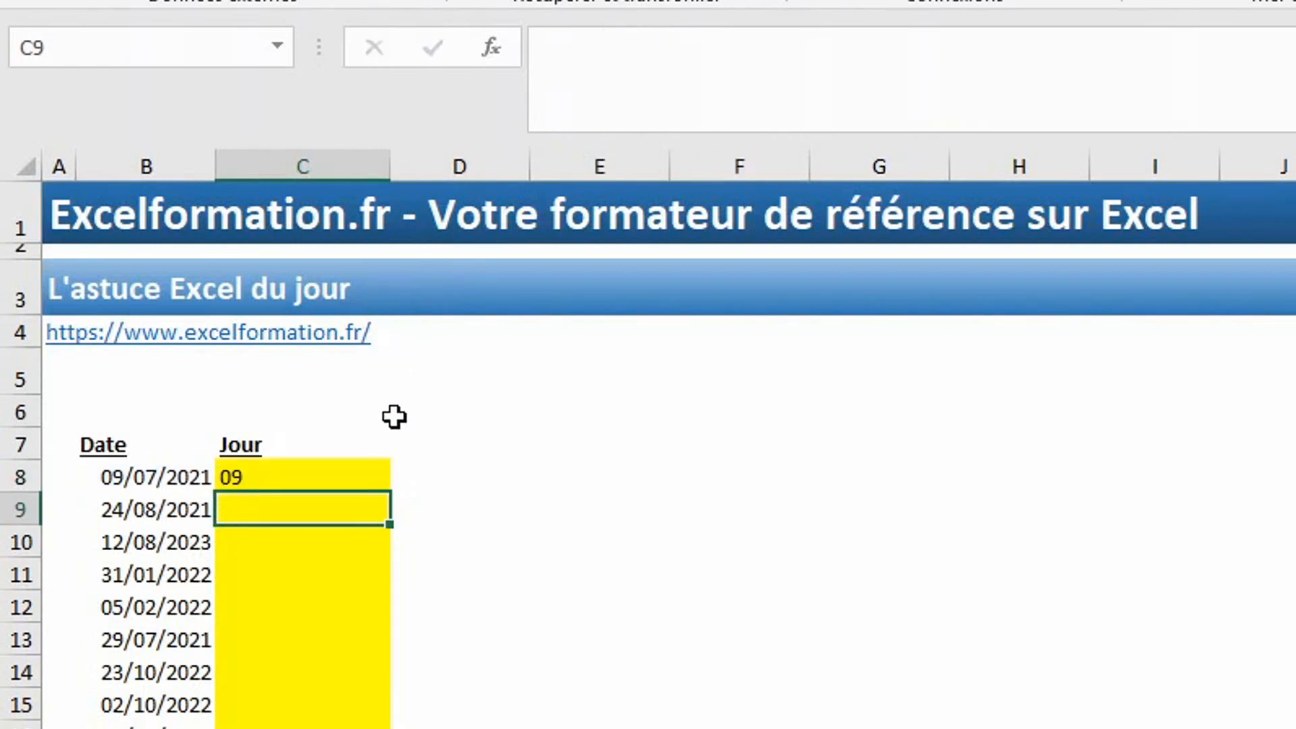
- Change the format text in C8's TEXTE formula to "jjj" for the abbreviated weekday name
left_click(337, 476)
left_click(677, 54)
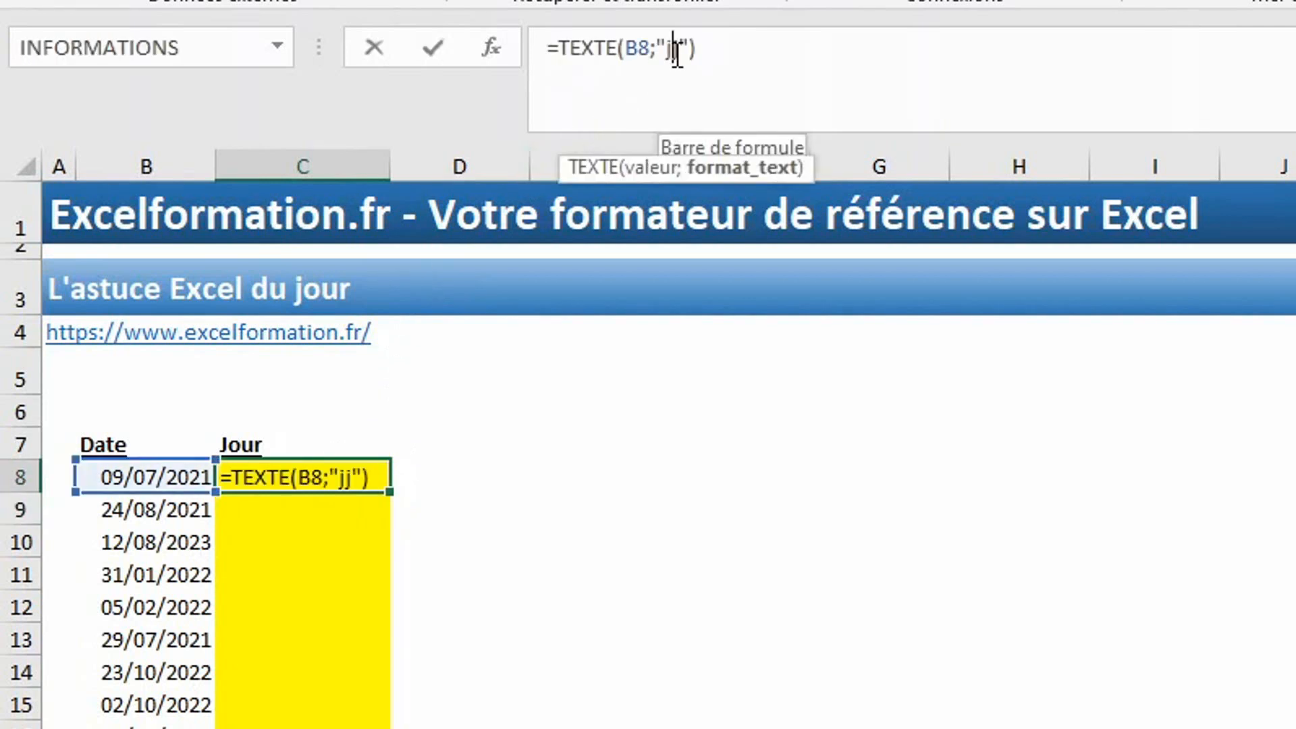
type("j")
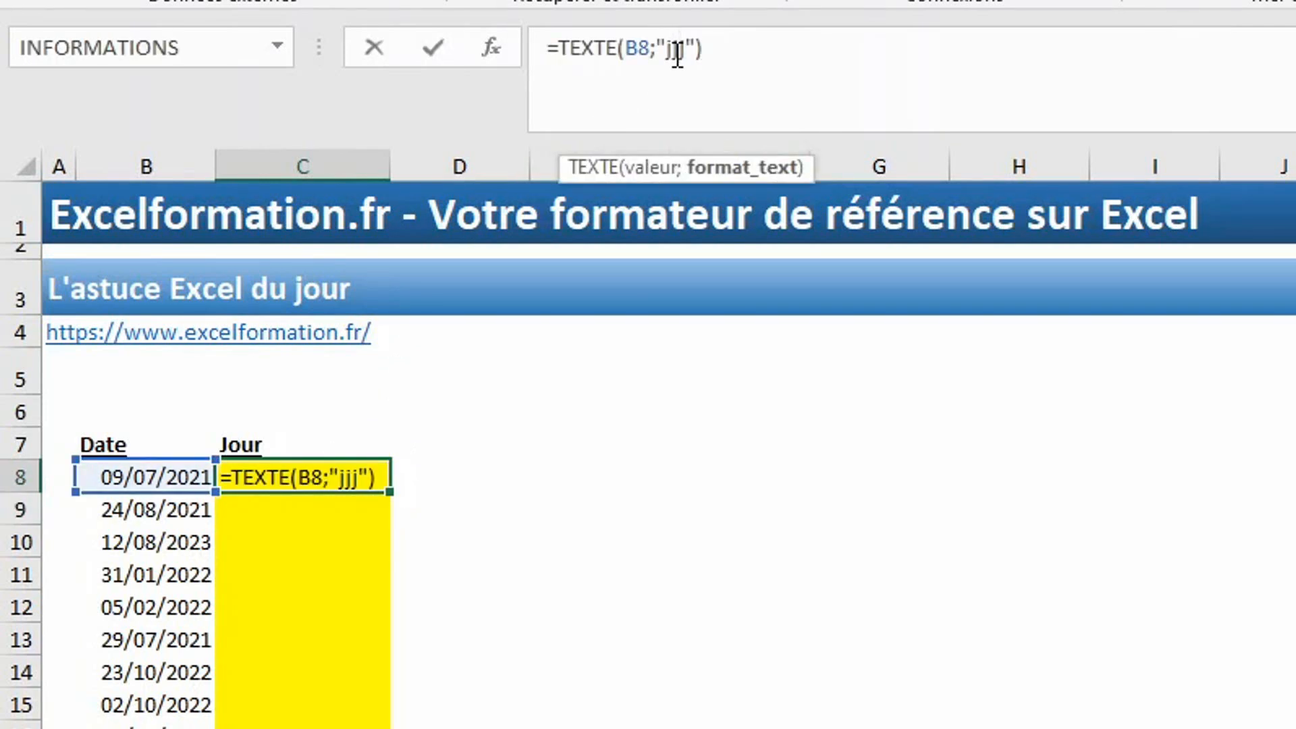
key("Return")
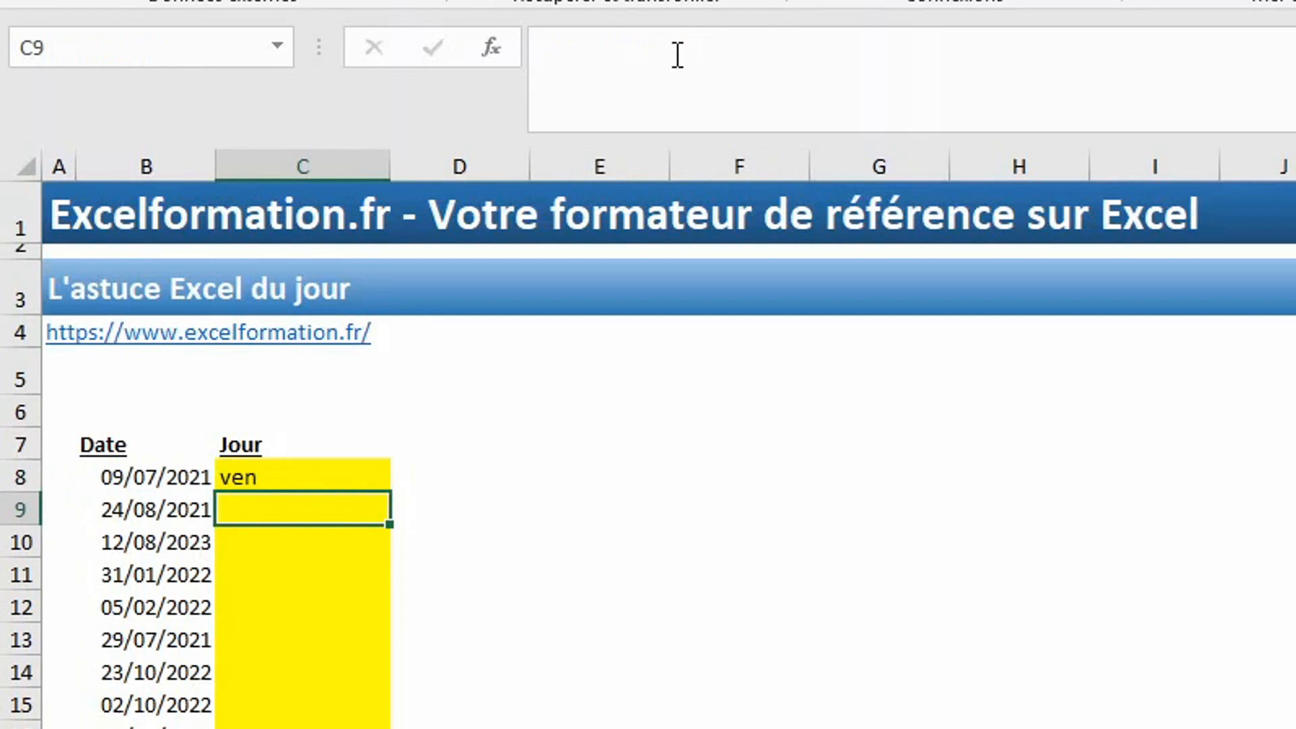
- Set the format text in C8's TEXTE formula back to "jjjj" for the full weekday name
key("Up")
left_click(677, 54)
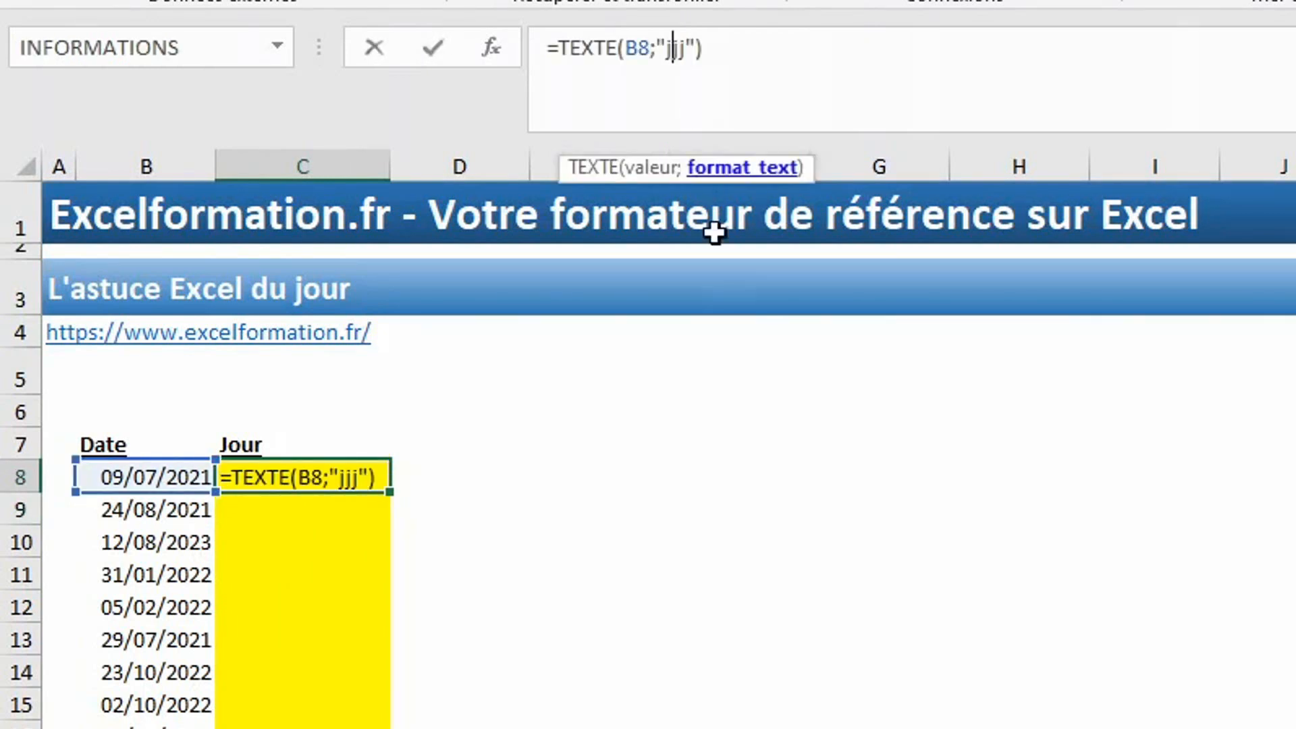
type("j")
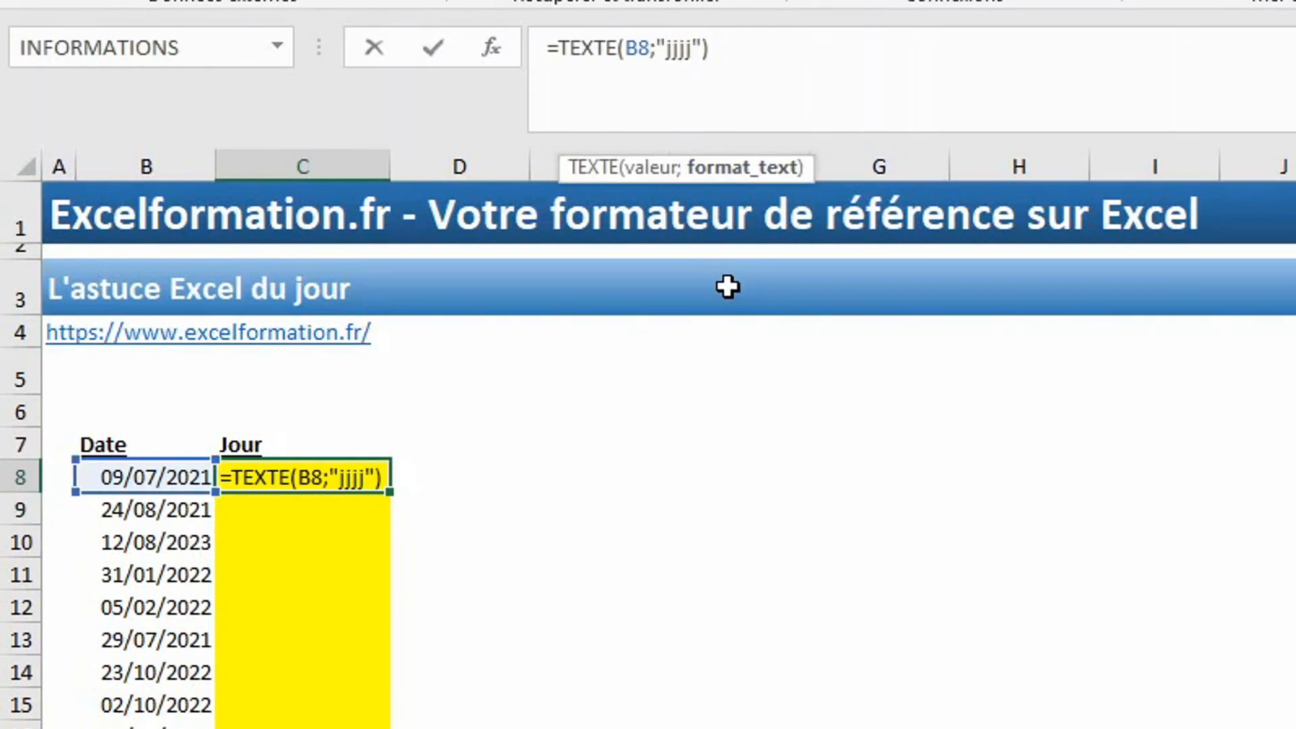
key("Return")
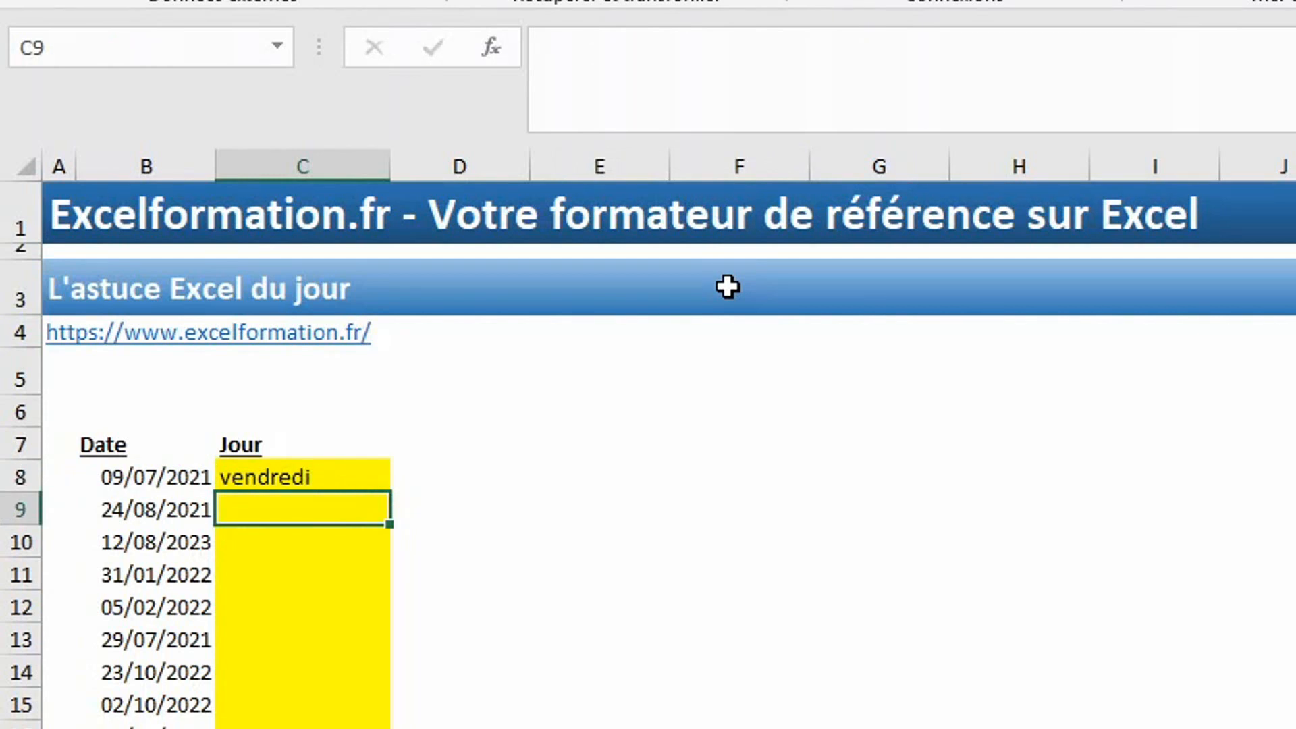
- Wrap the C8 formula as =NOMPROPRE(TEXTE(B8;"jjjj")) and fill it down the rest of the Jour column
key("Up")
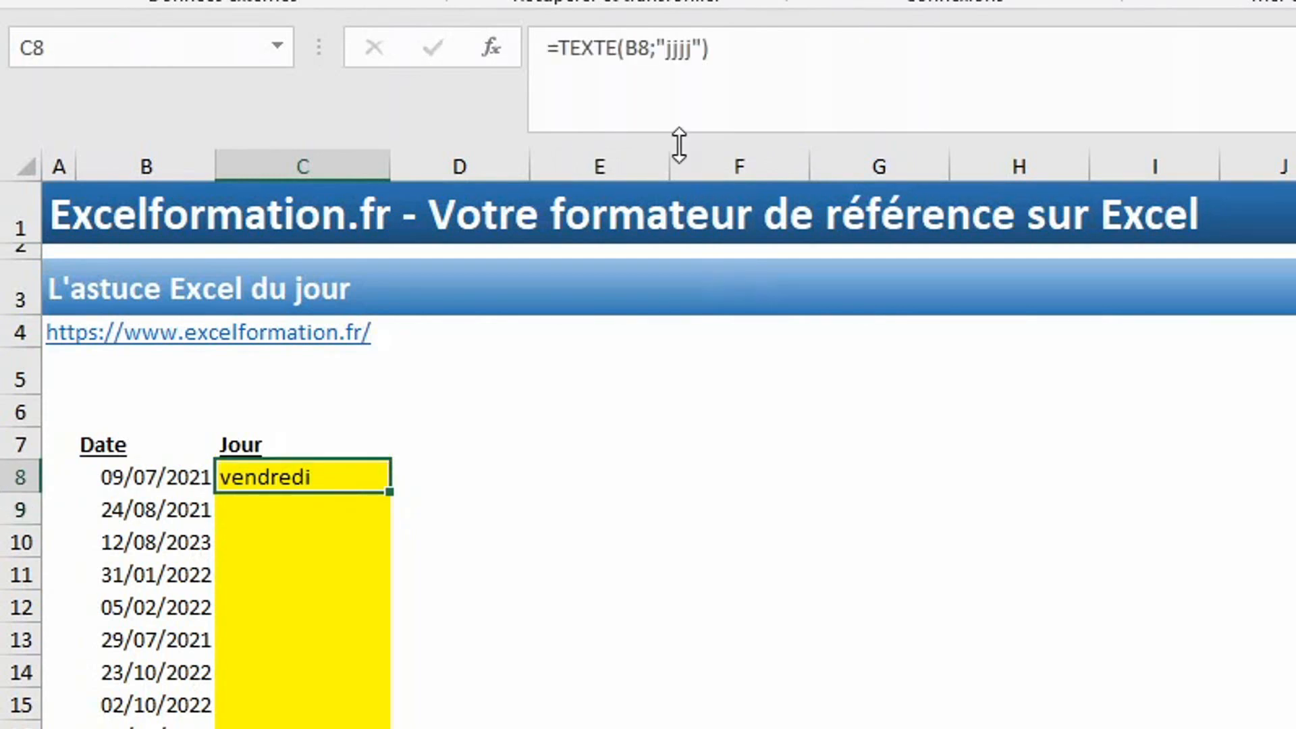
left_click(559, 49)
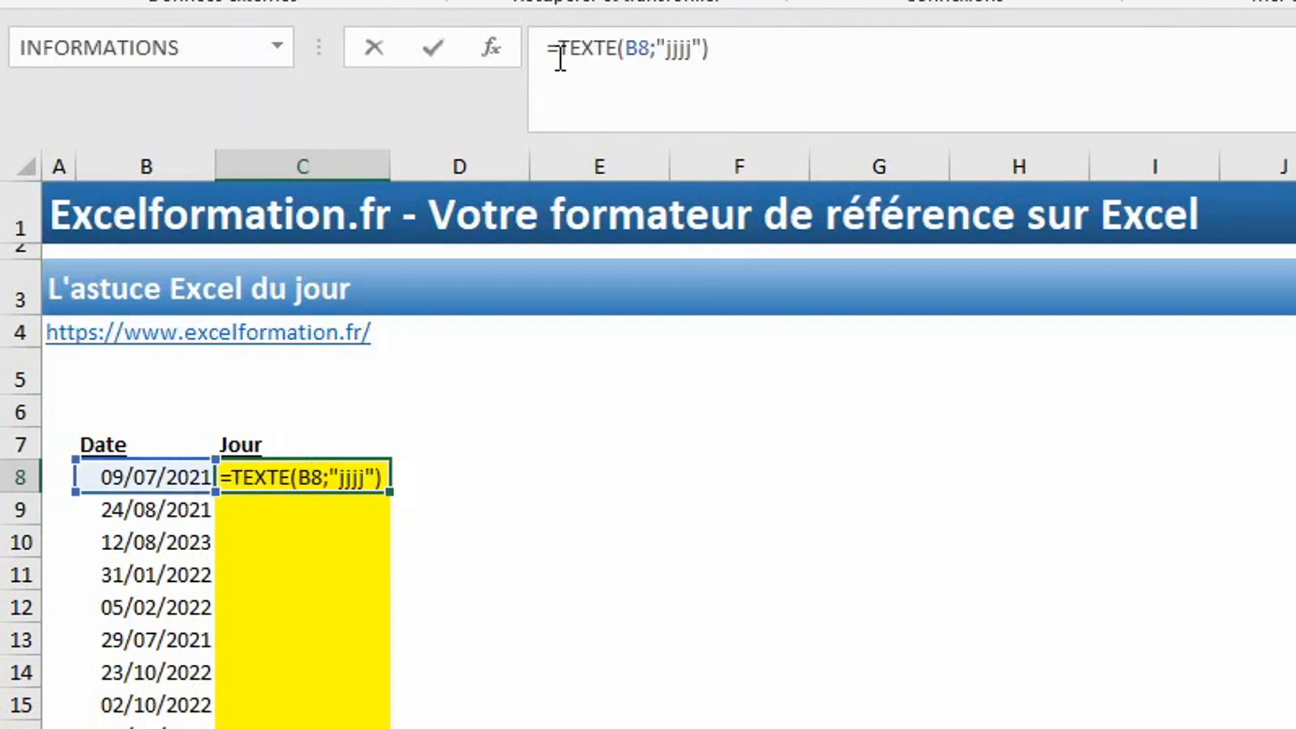
type("nom")
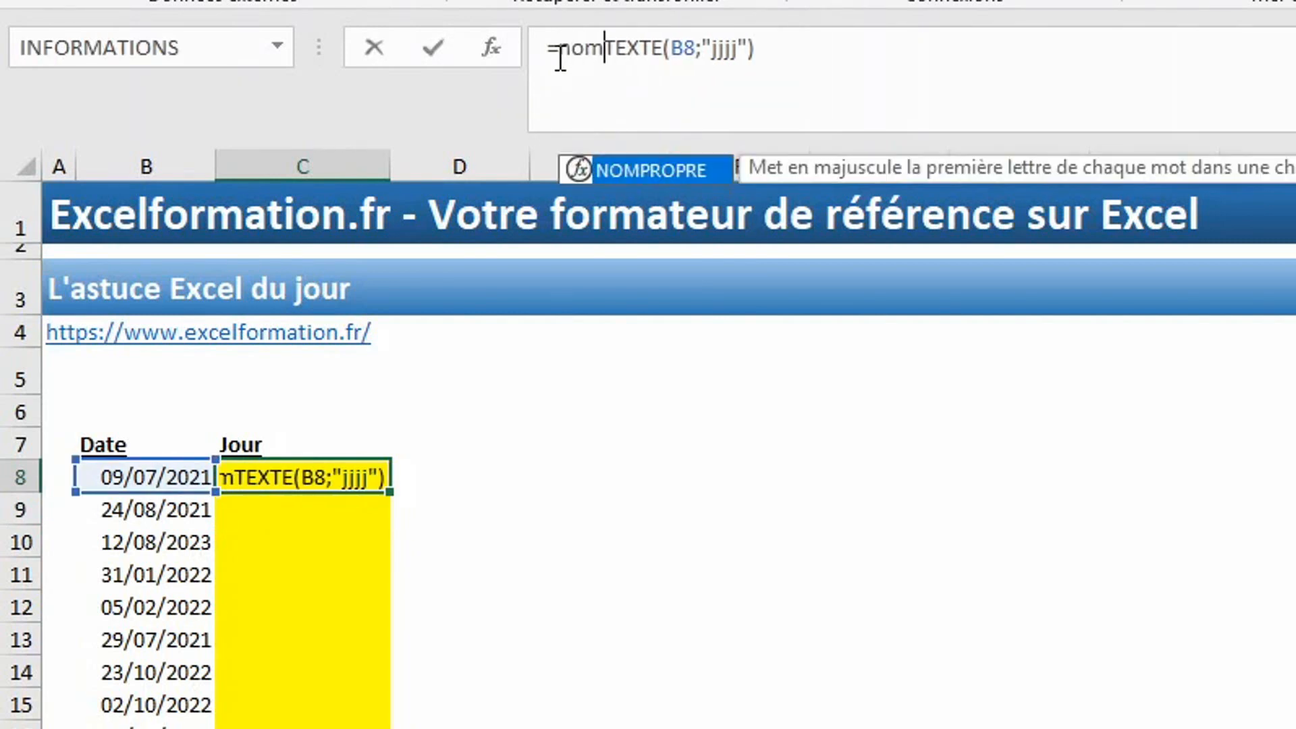
key("Tab")
left_click(928, 53)
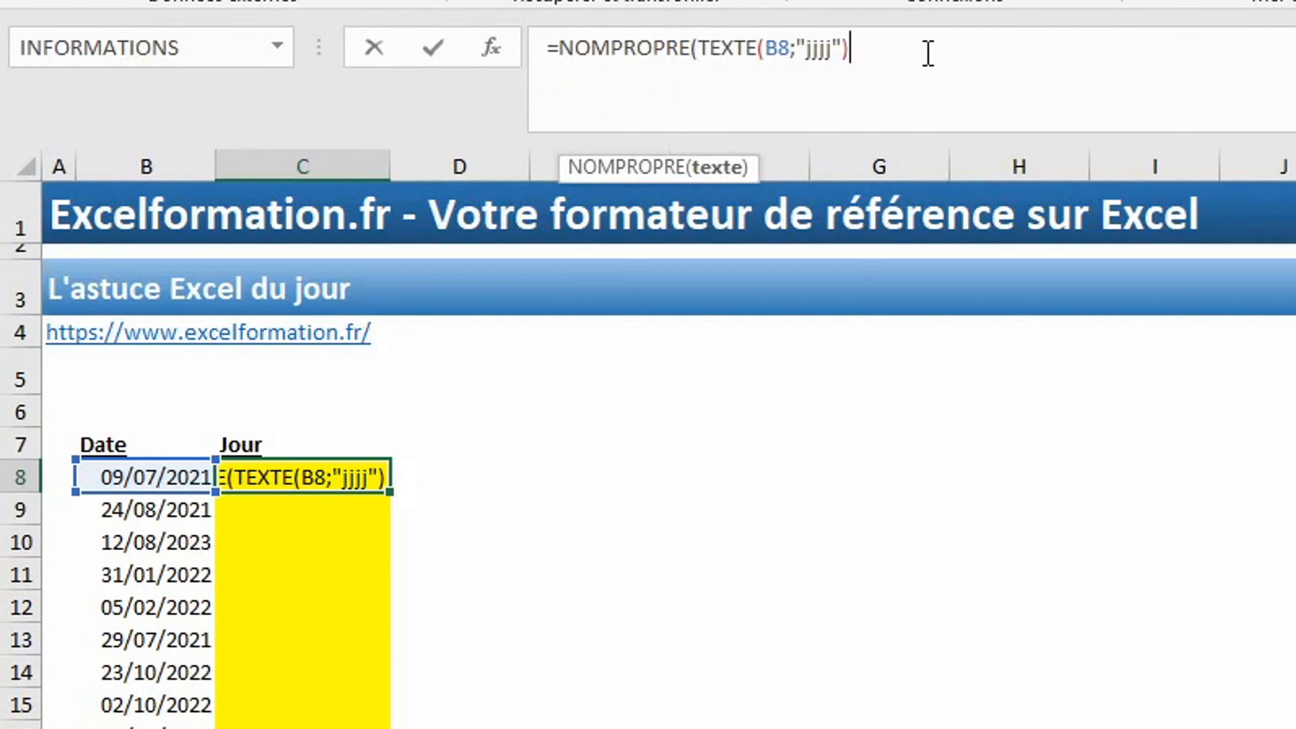
type(")")
key("Return")
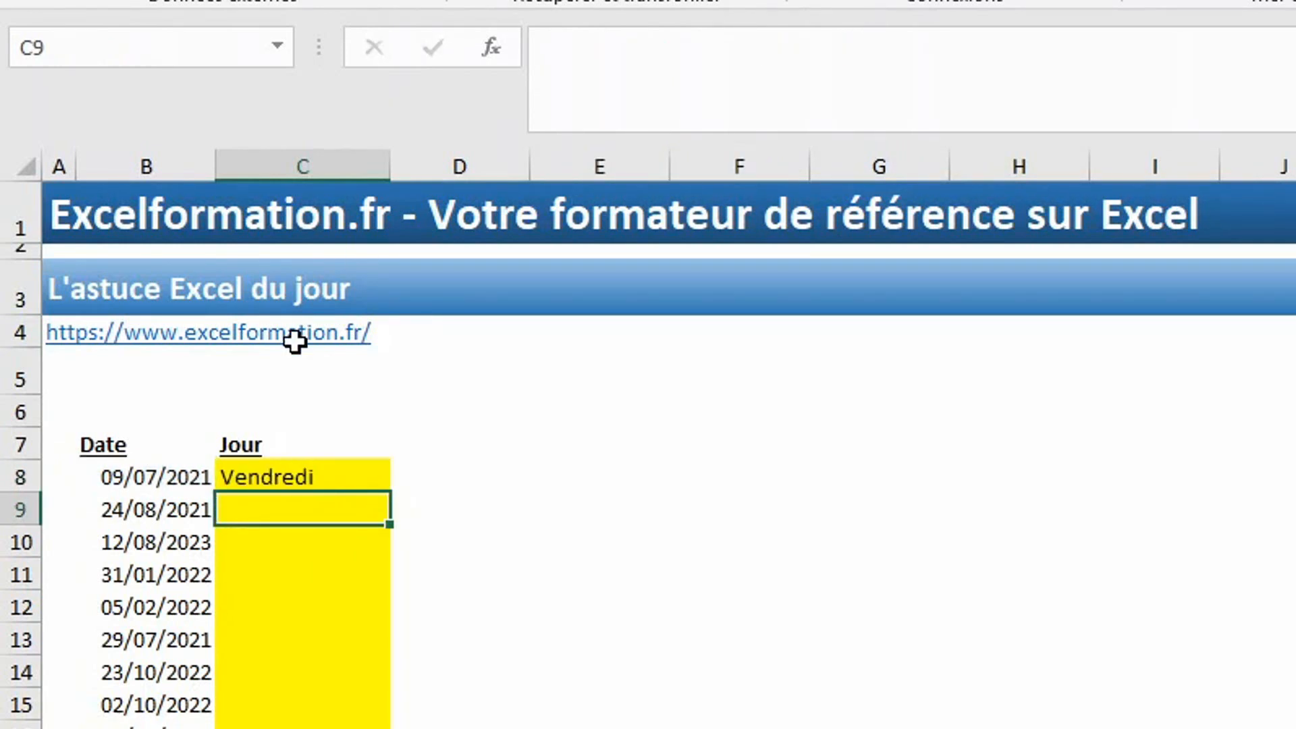
left_click(329, 477)
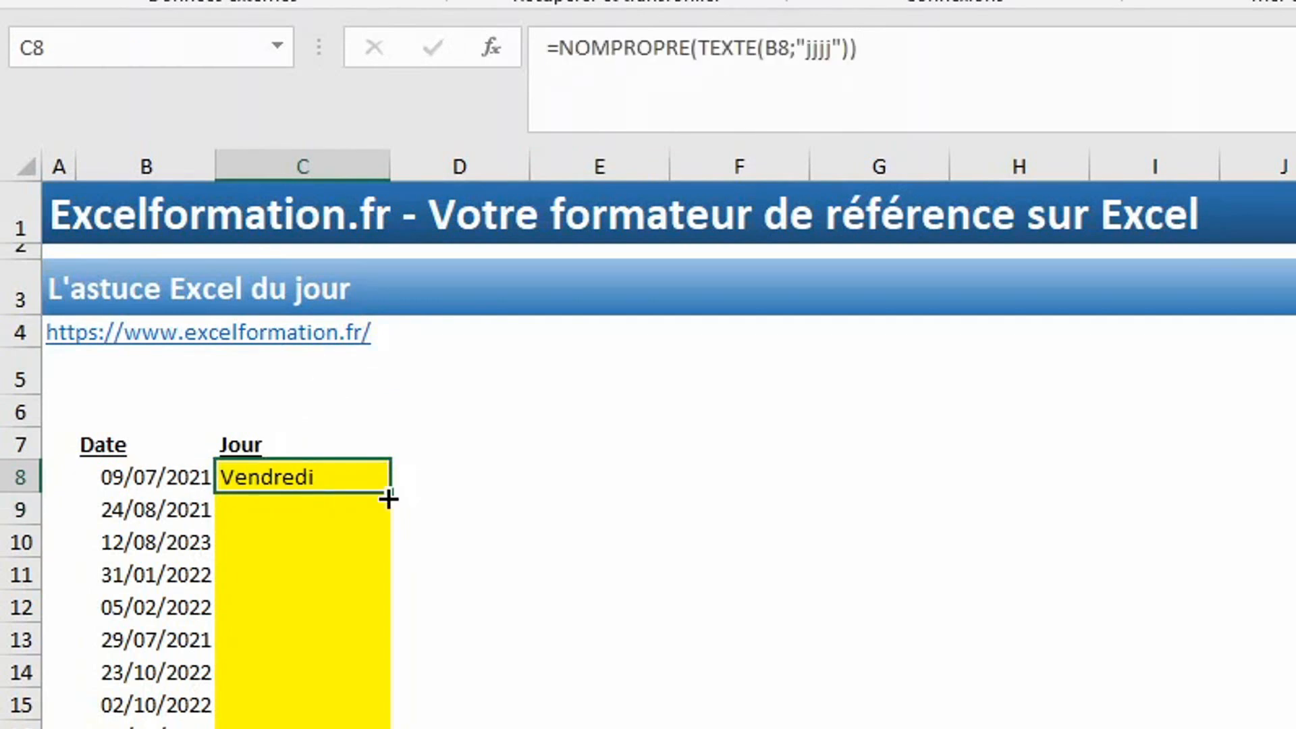
double_click(389, 498)
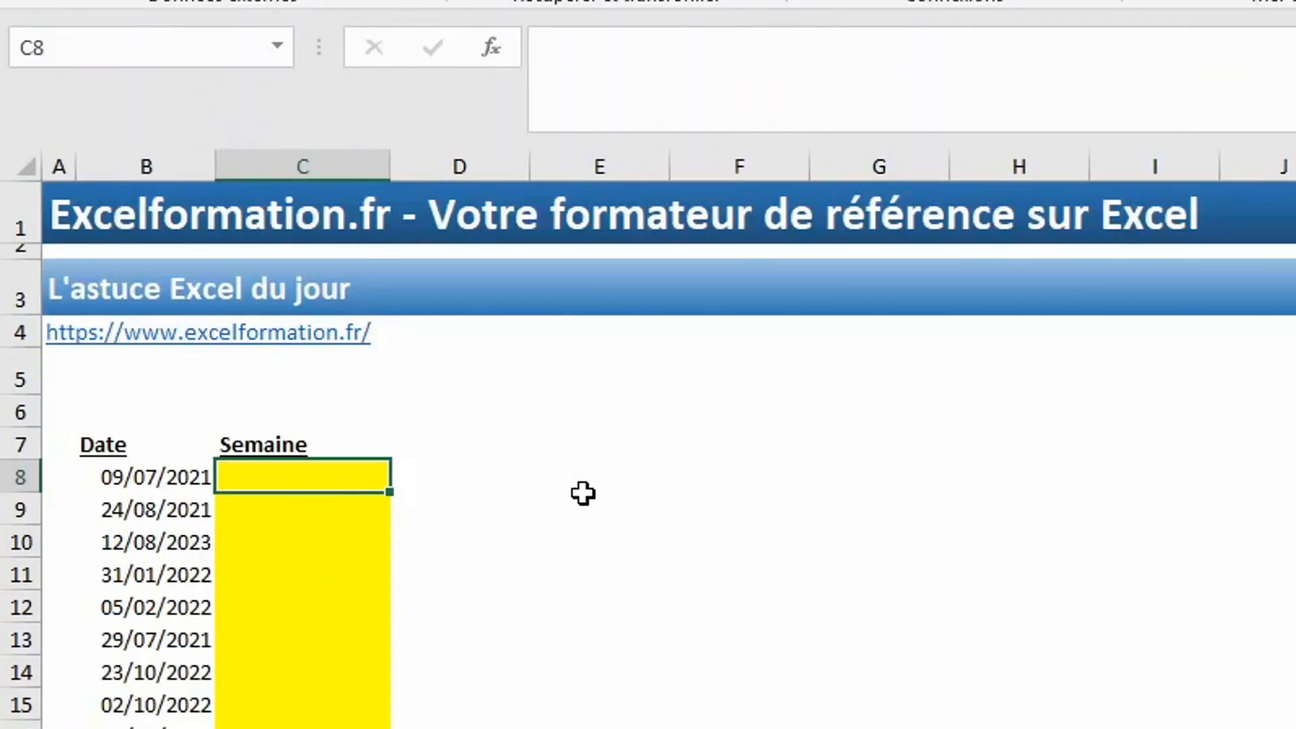
- Enter =NO.SEMAINE(B8) in C8 to get the week number of the first date
type("=no")
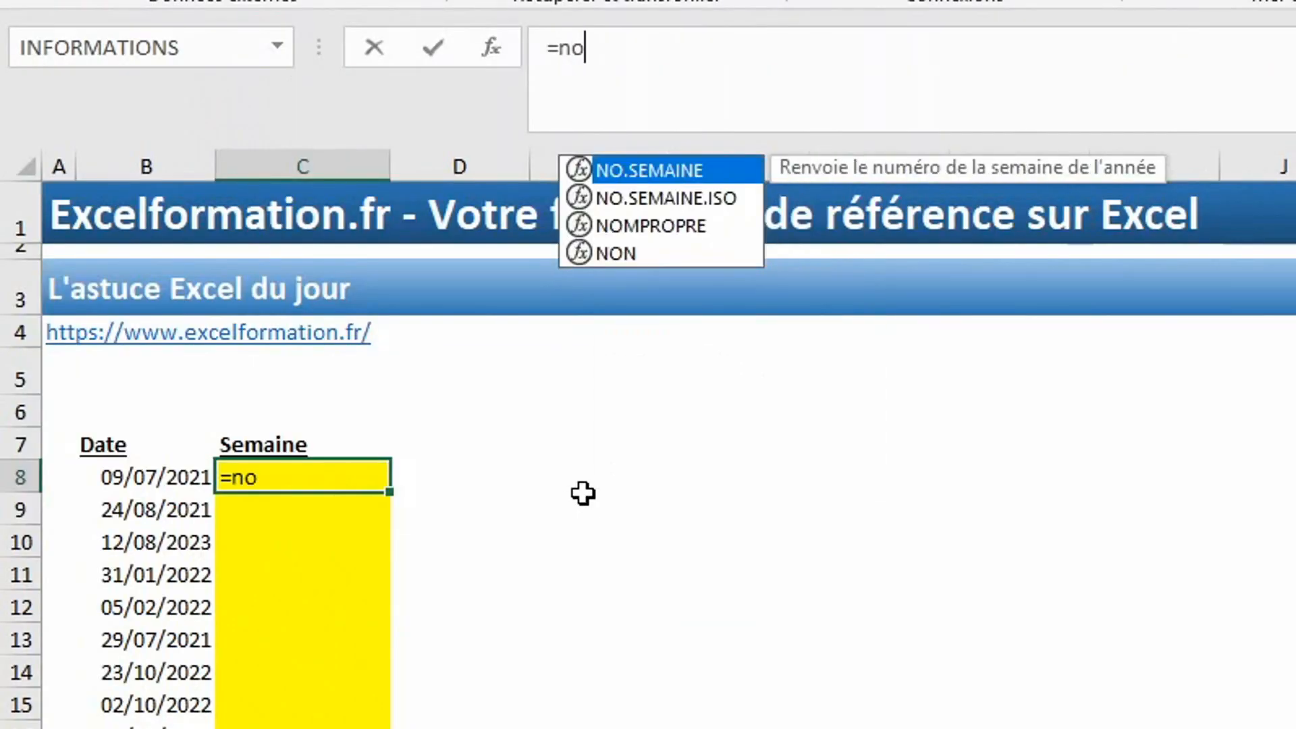
key("Tab")
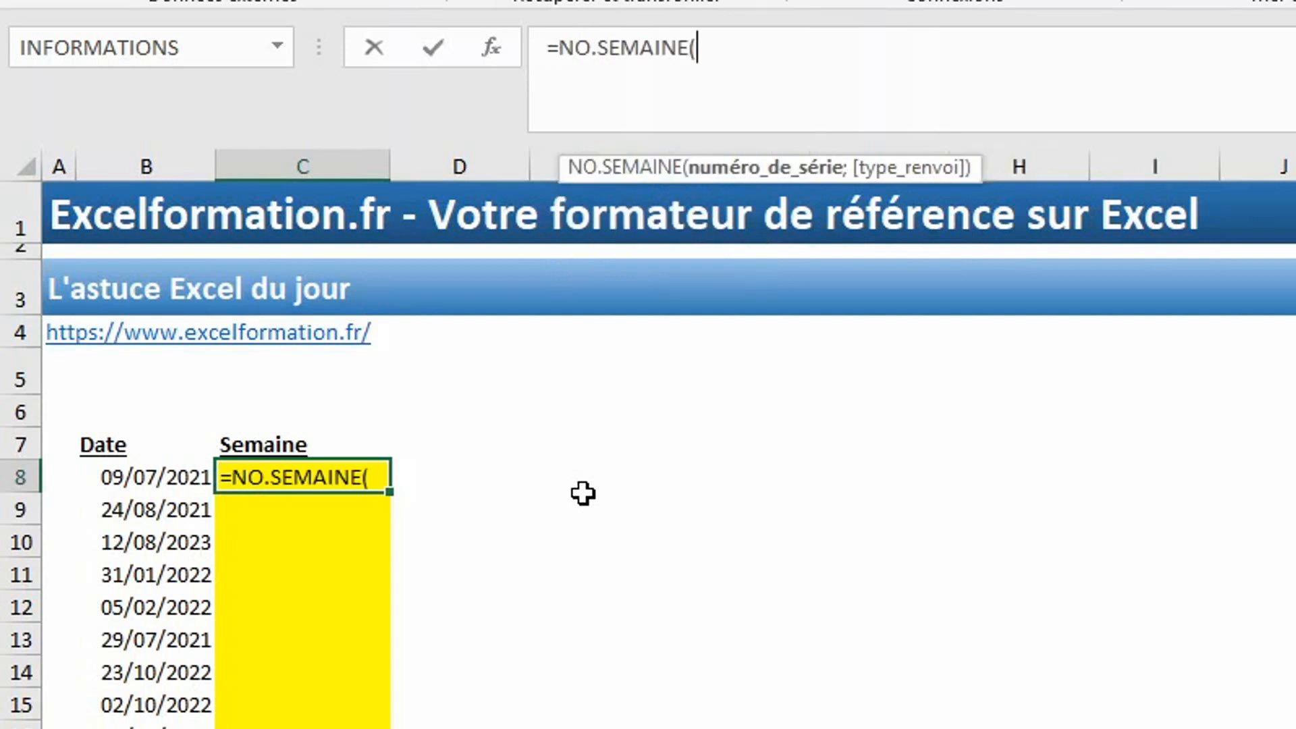
left_click(144, 480)
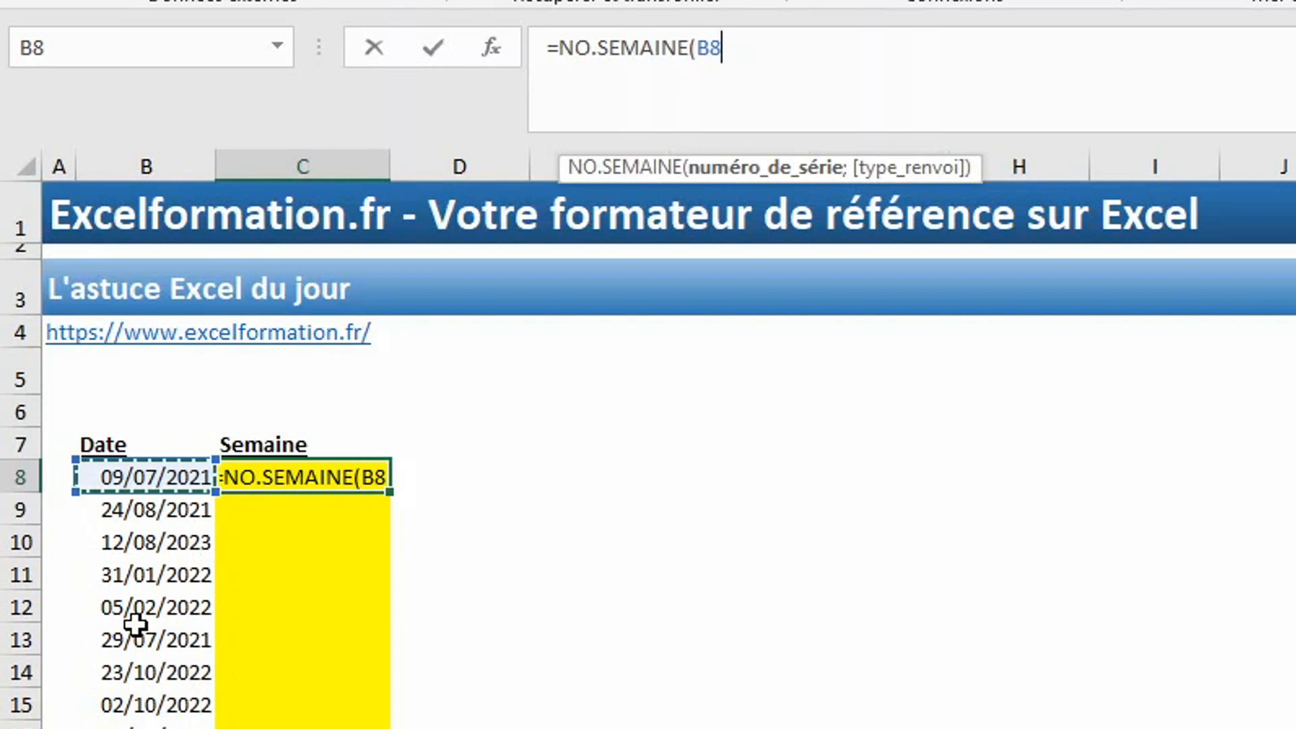
type(")")
key("Return")
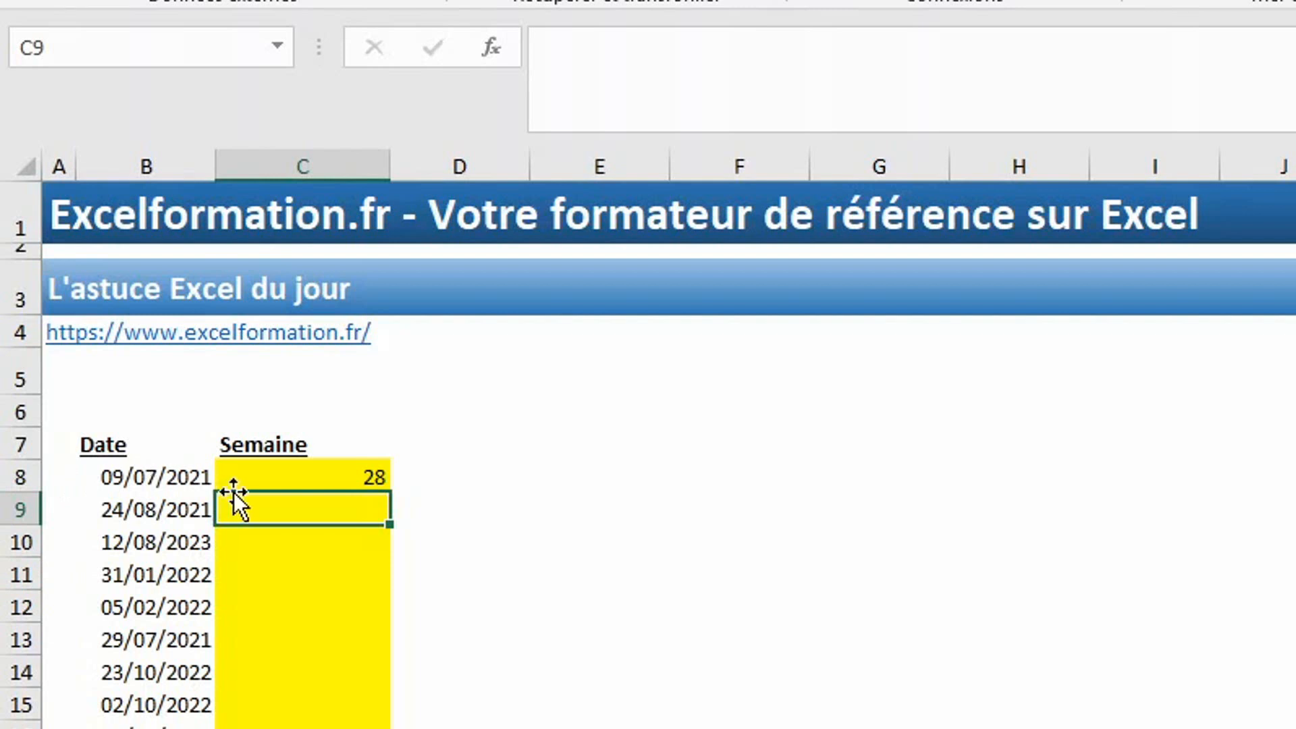
- Add 2 (Lundi) as the type_renvoi argument of C8's NO.SEMAINE formula so weeks start on Monday
left_click(262, 473)
left_click(722, 47)
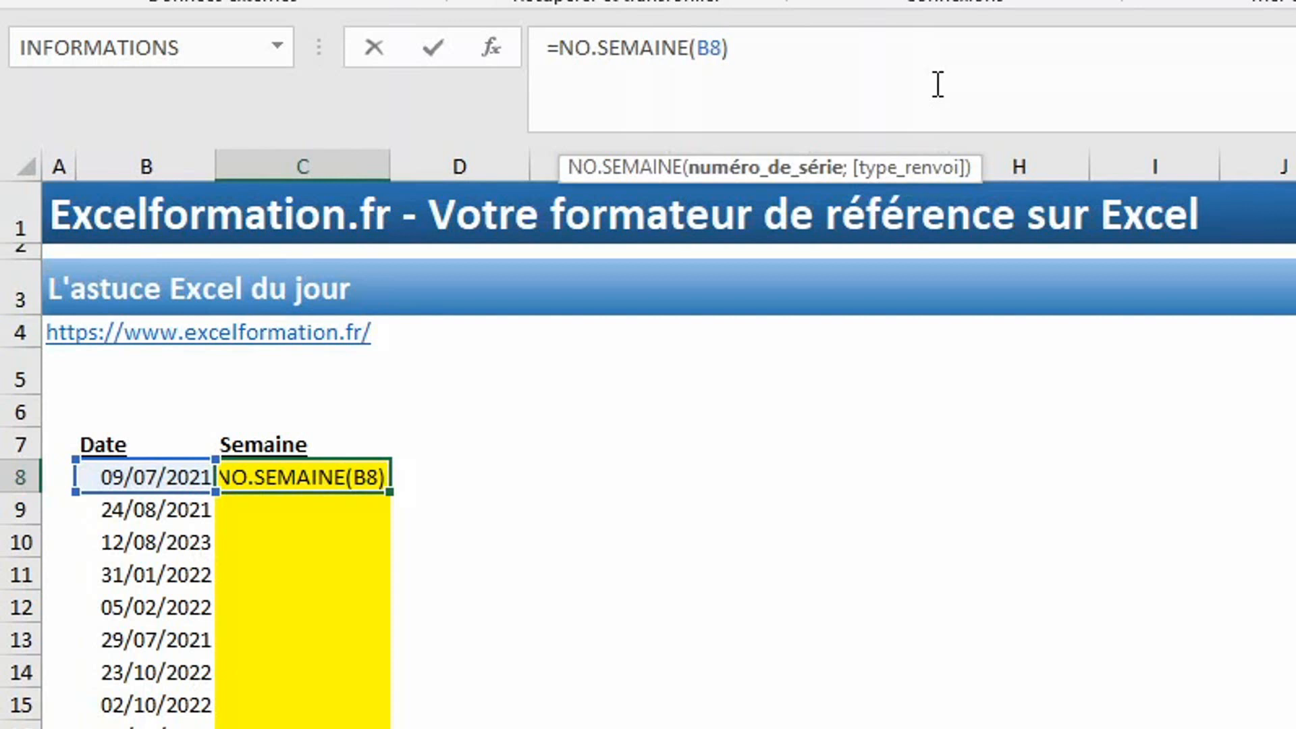
type(";")
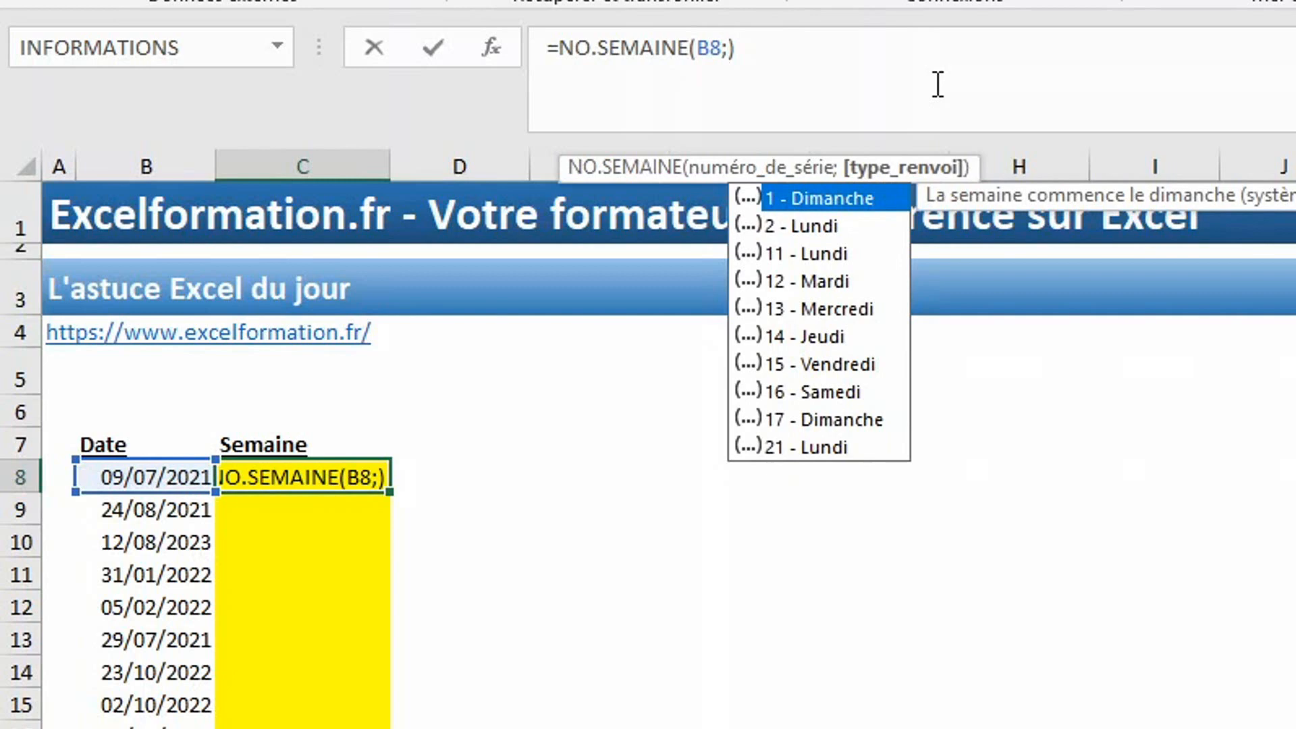
type("2")
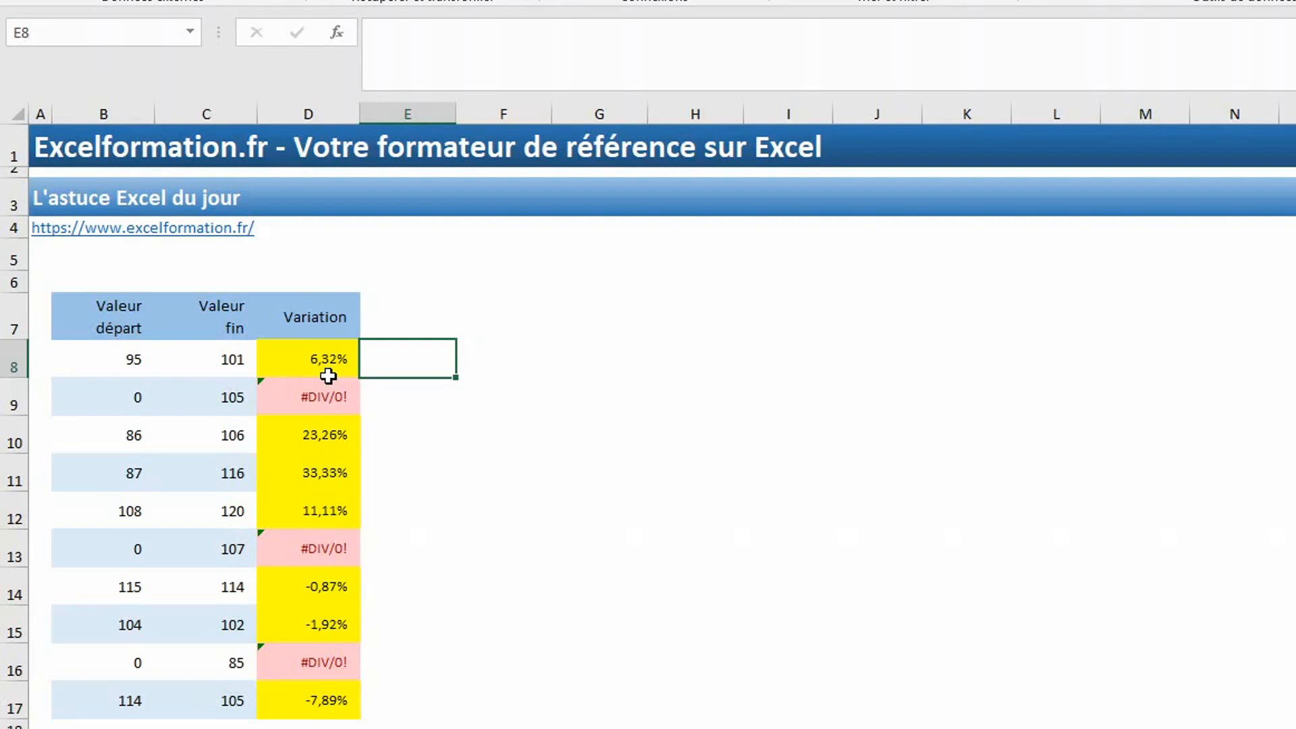
- Wrap the Variation formula in D9 as =SIERREUR((C9-B9)/B9;"") to return empty text on an error
left_click(328, 371)
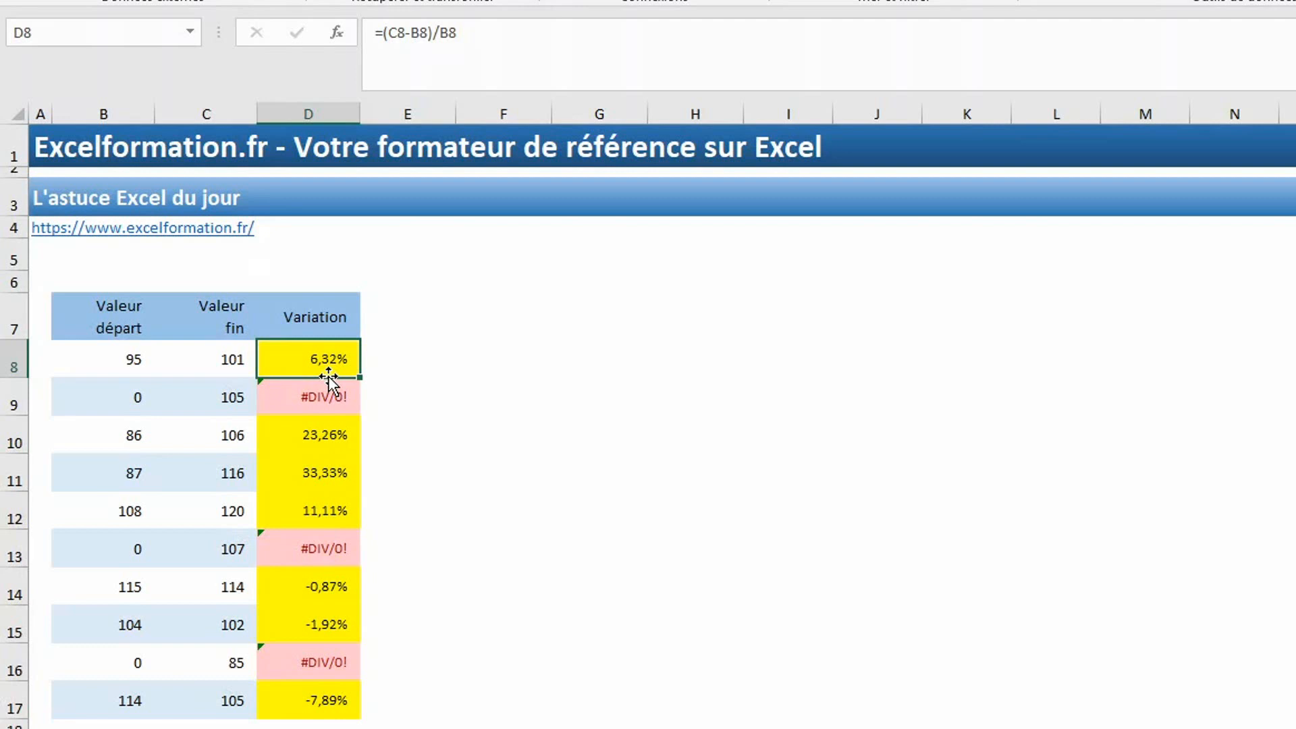
left_click(329, 382)
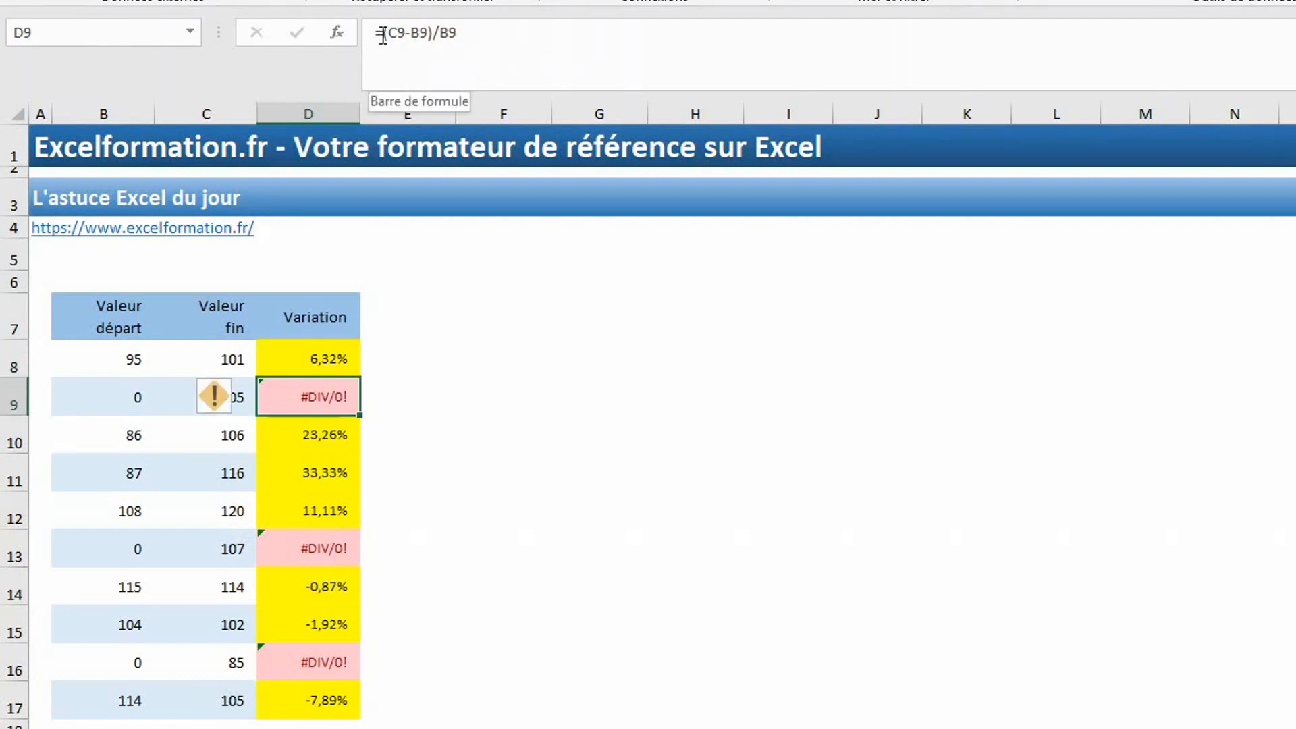
left_click(383, 34)
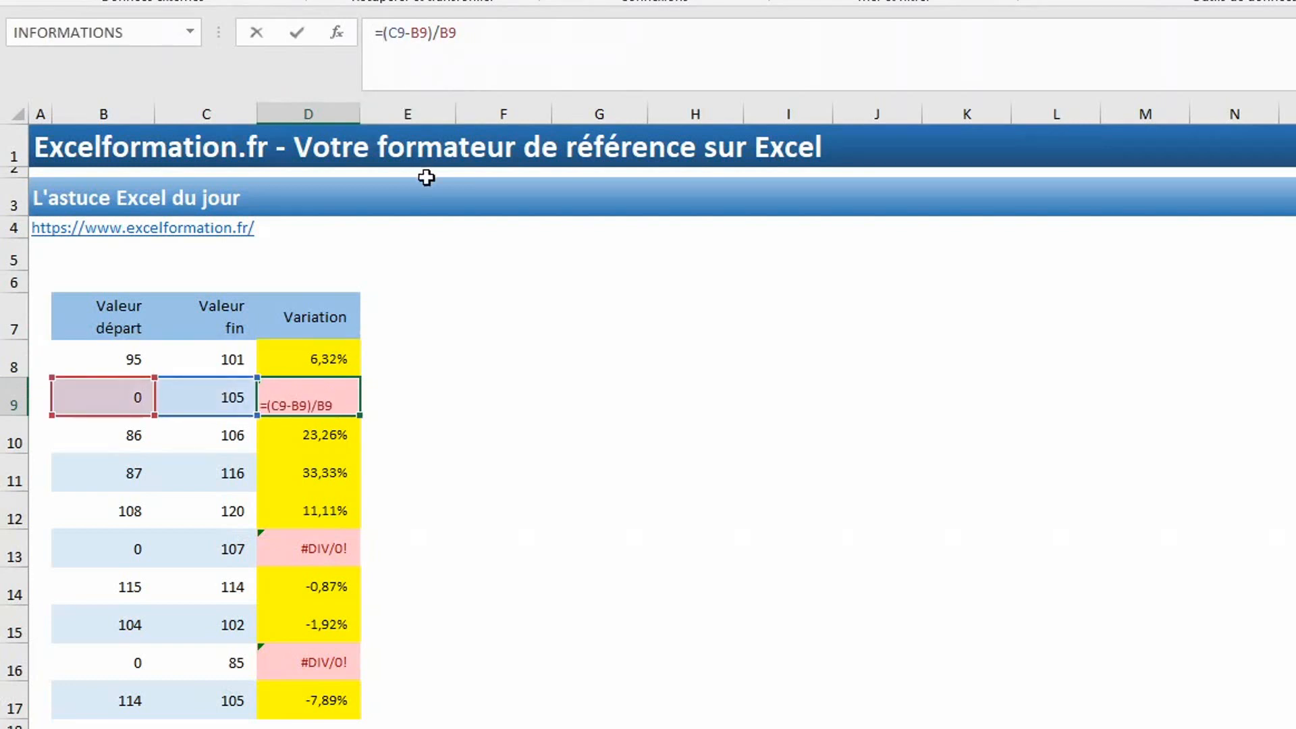
type("SIERREUR")
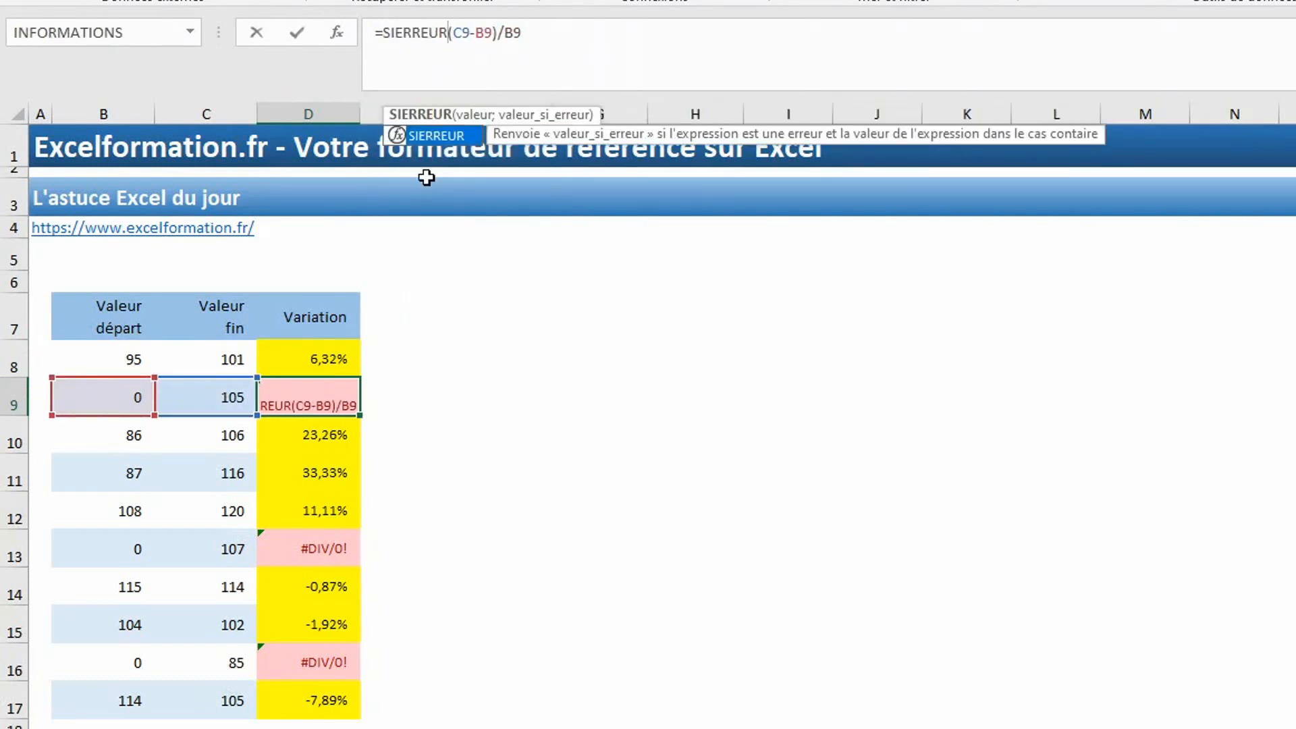
type("((C9-B9)/B9")
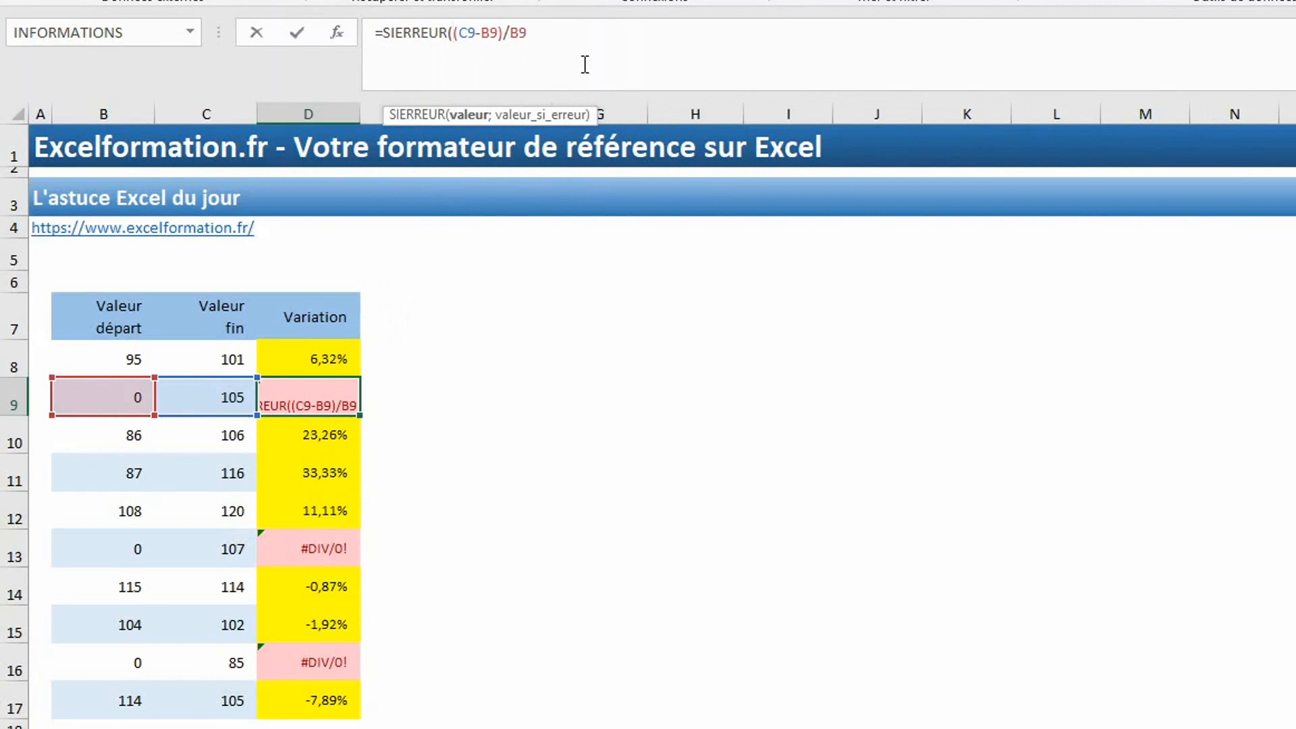
type(";")
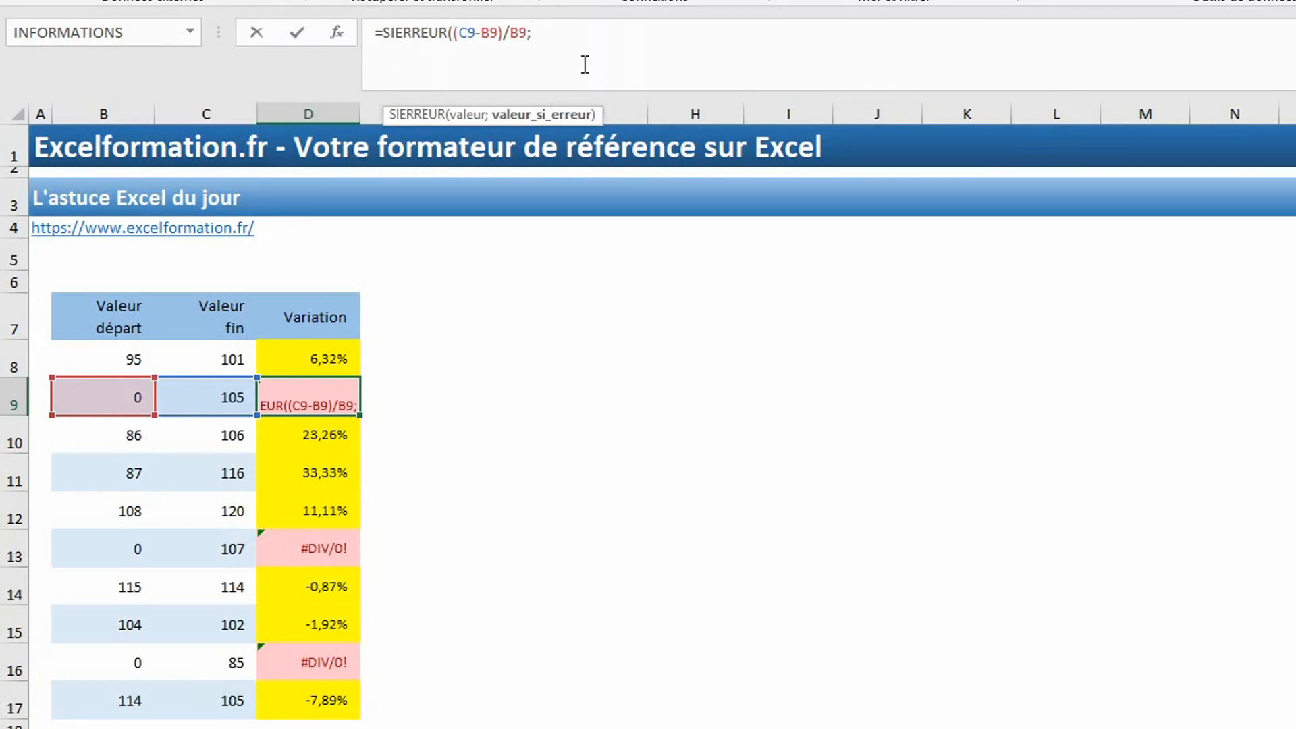
type("\"\"")
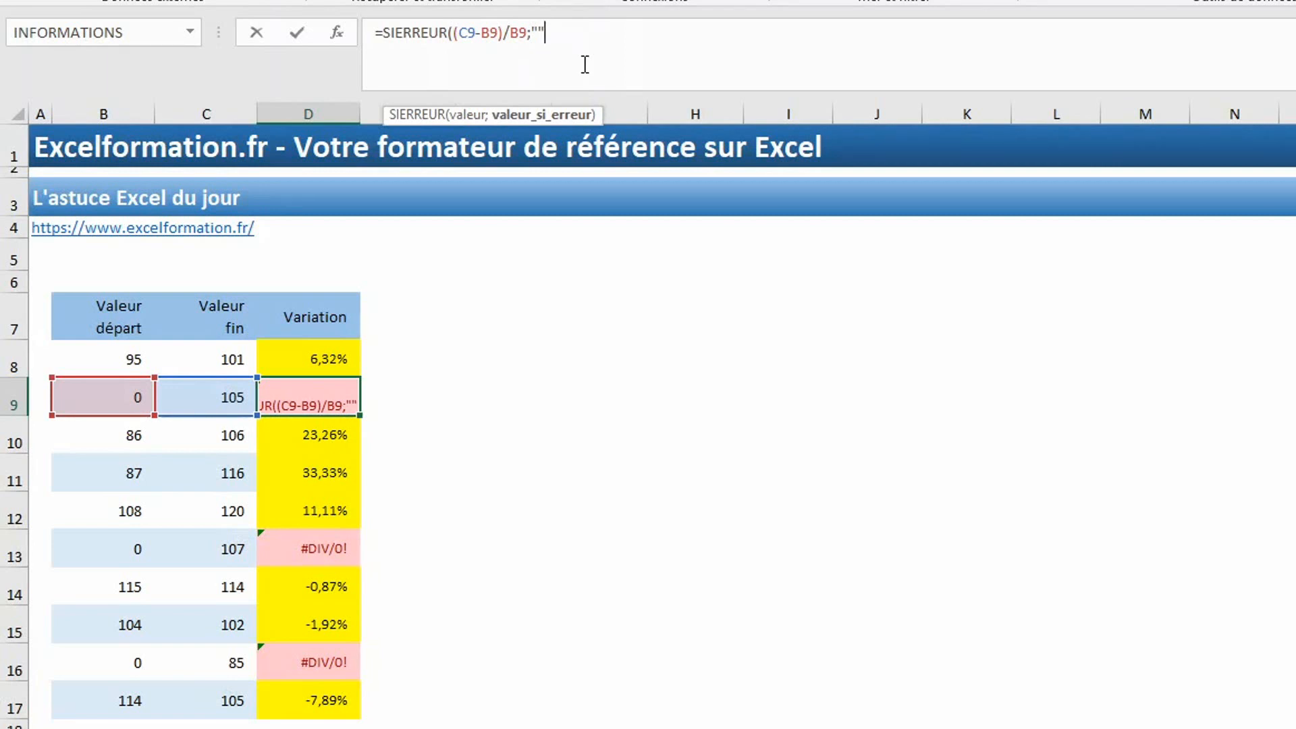
type(")")
key("Return")
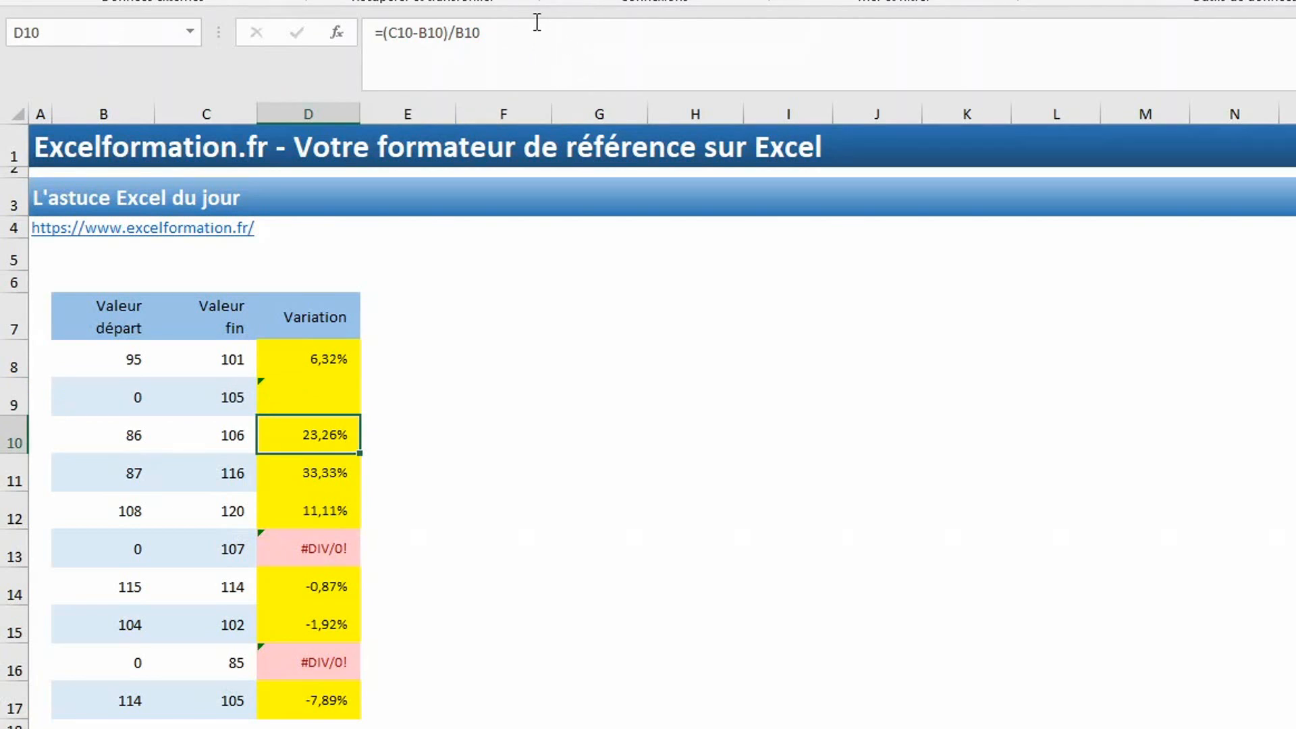
- Set the error value in D9's SIERREUR formula to "Valeur de départ est nulle"
left_click(312, 394)
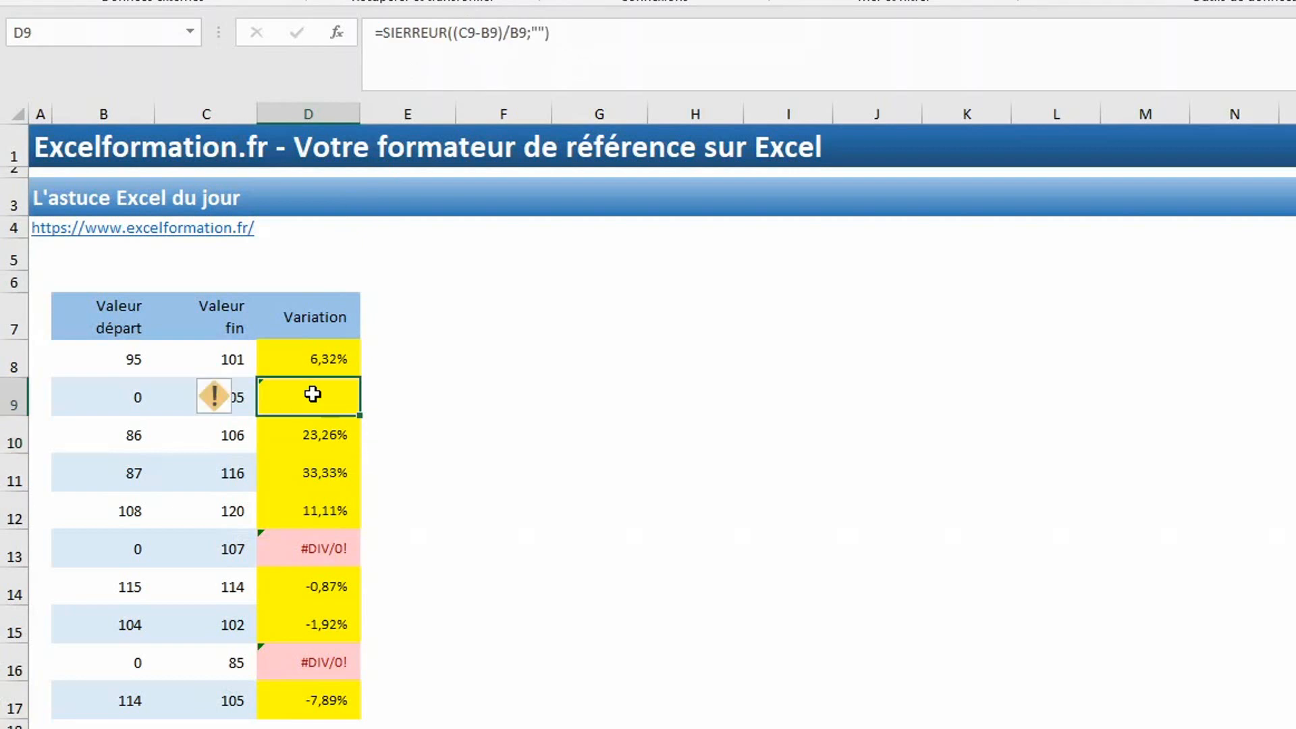
left_click(539, 35)
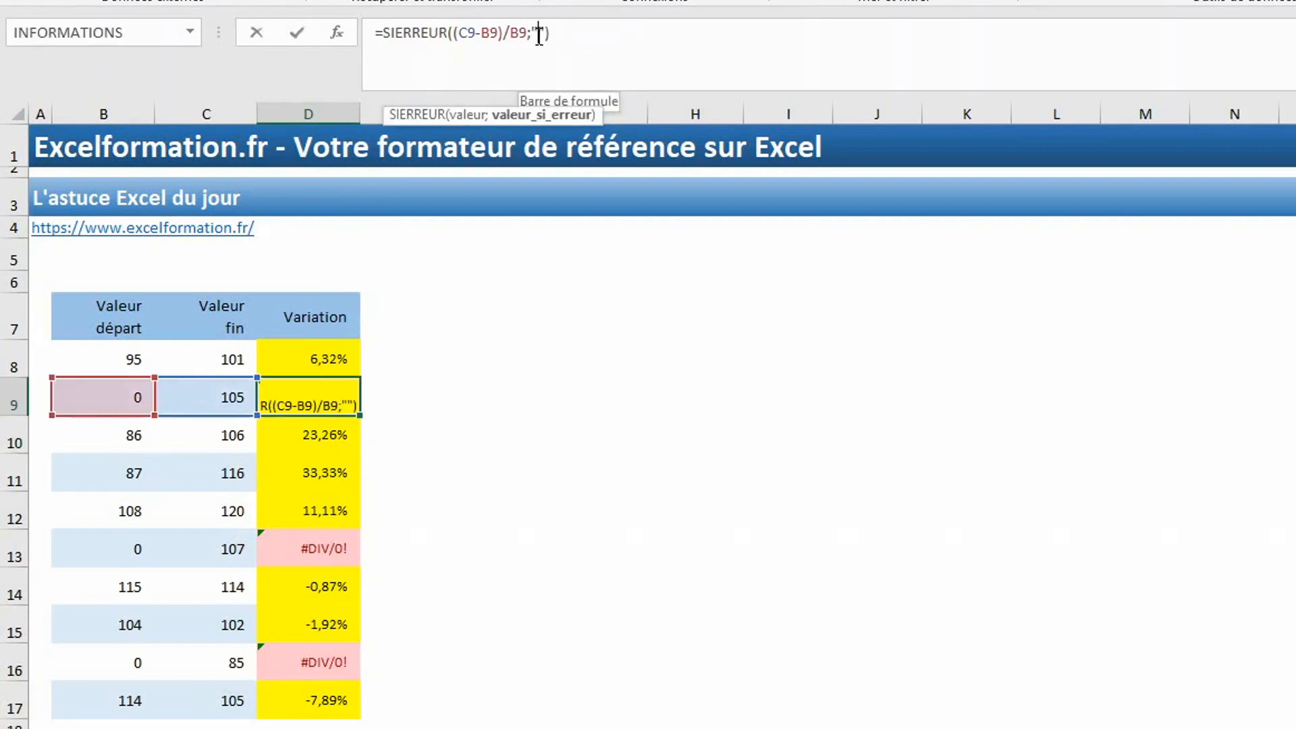
type("Valeur de d")
type("épart est nulle")
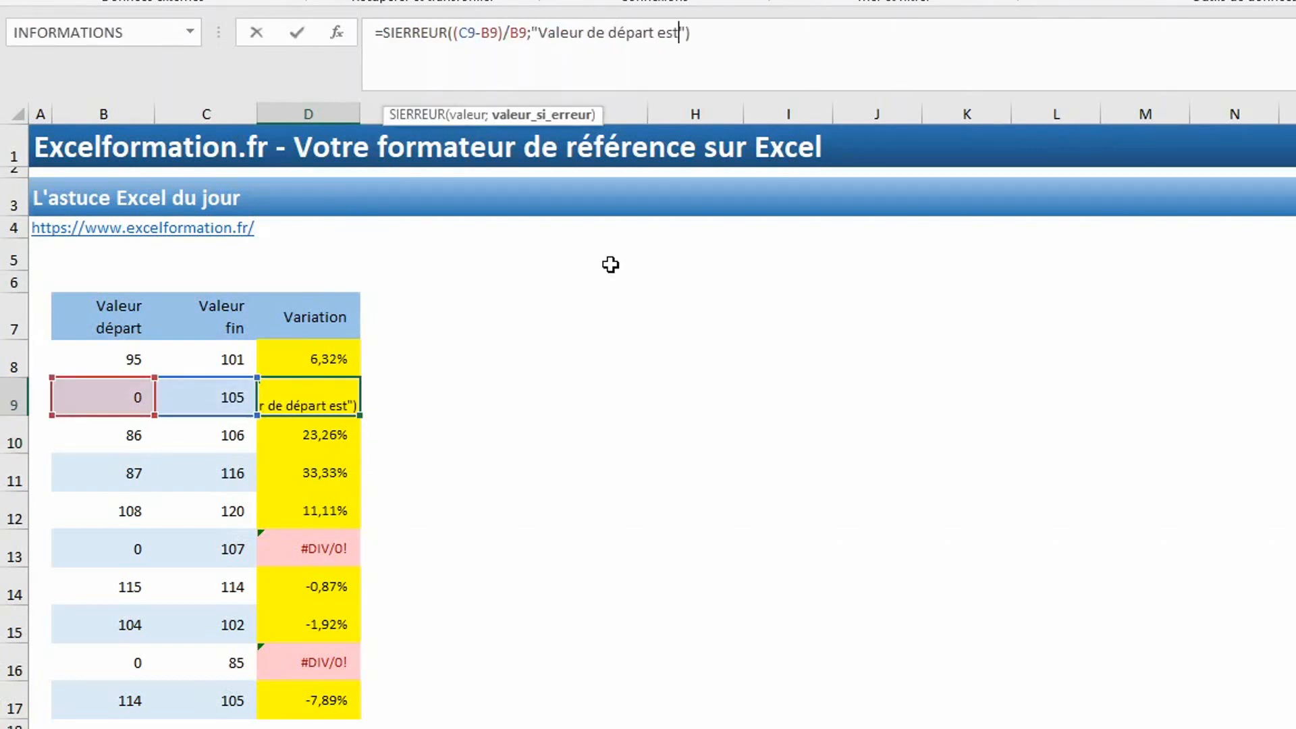
key("Return")
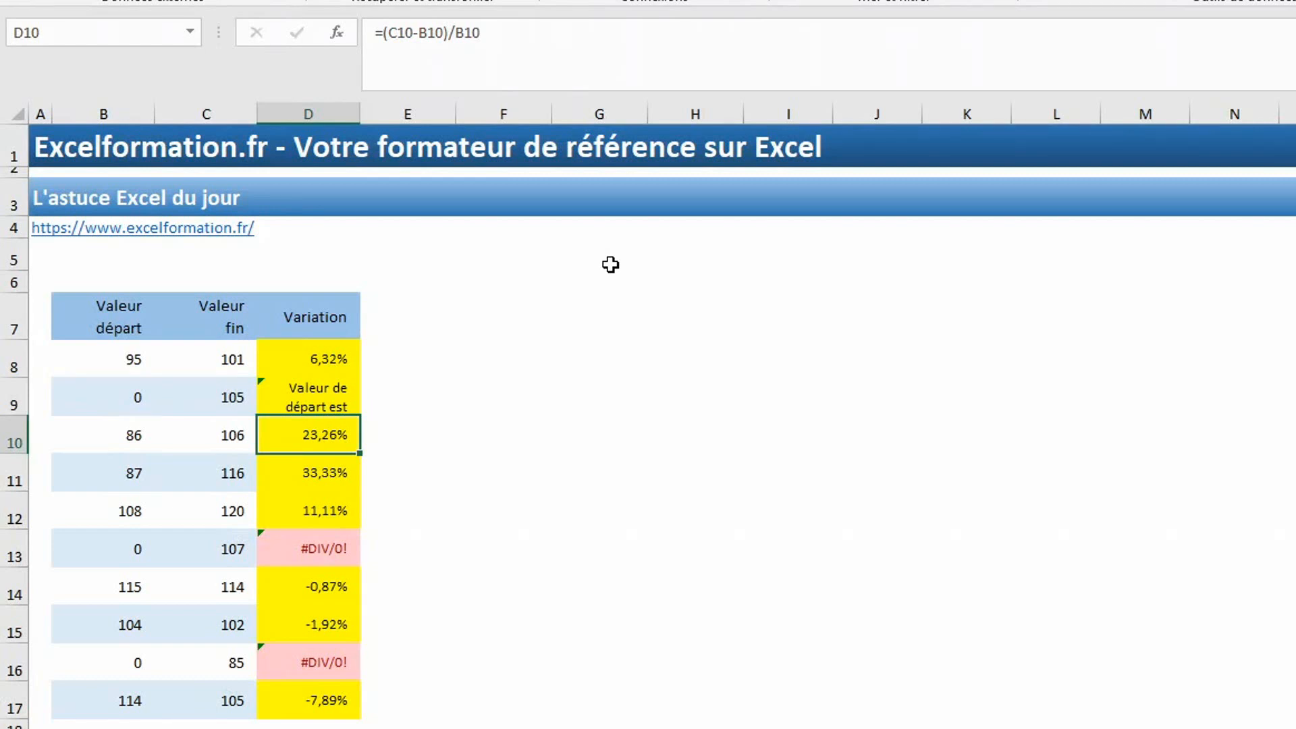
- Copy D9's SIERREUR formula to the whole Variation column, D8:D17
left_click(317, 392)
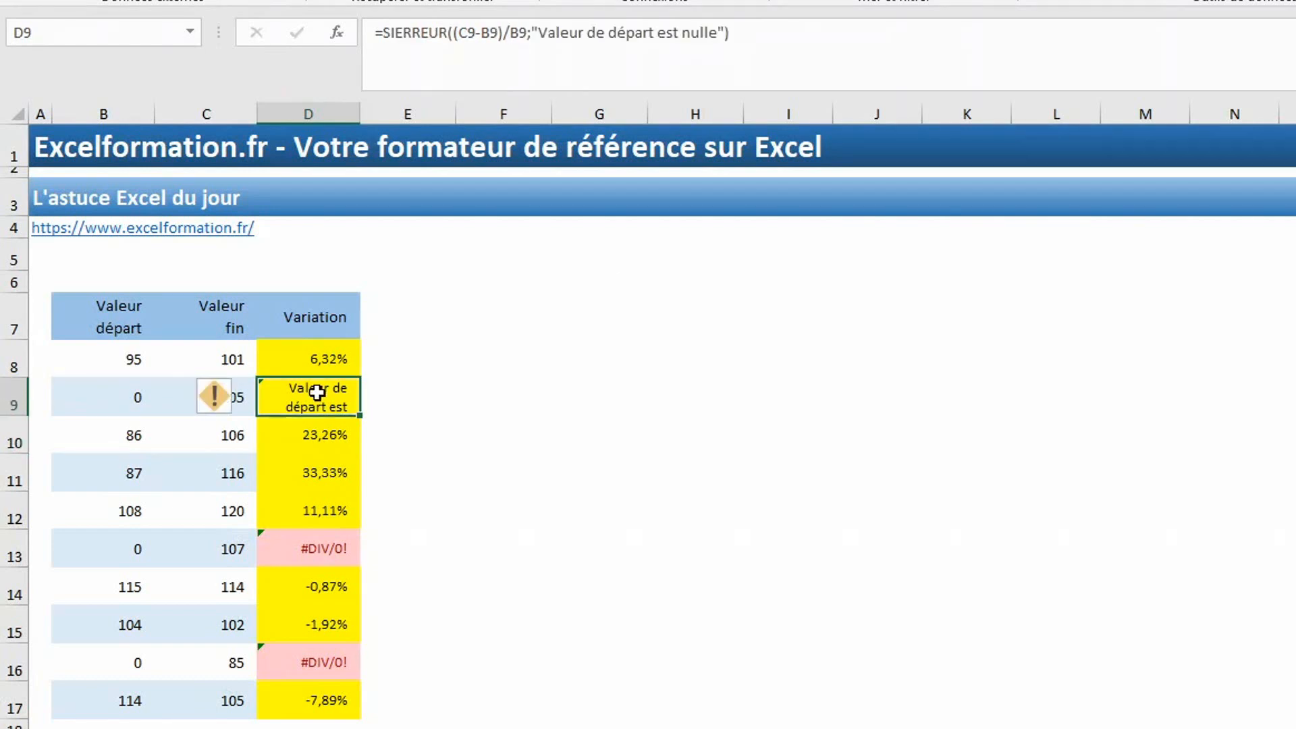
key("ctrl+c")
left_click_drag(329, 355, 310, 697)
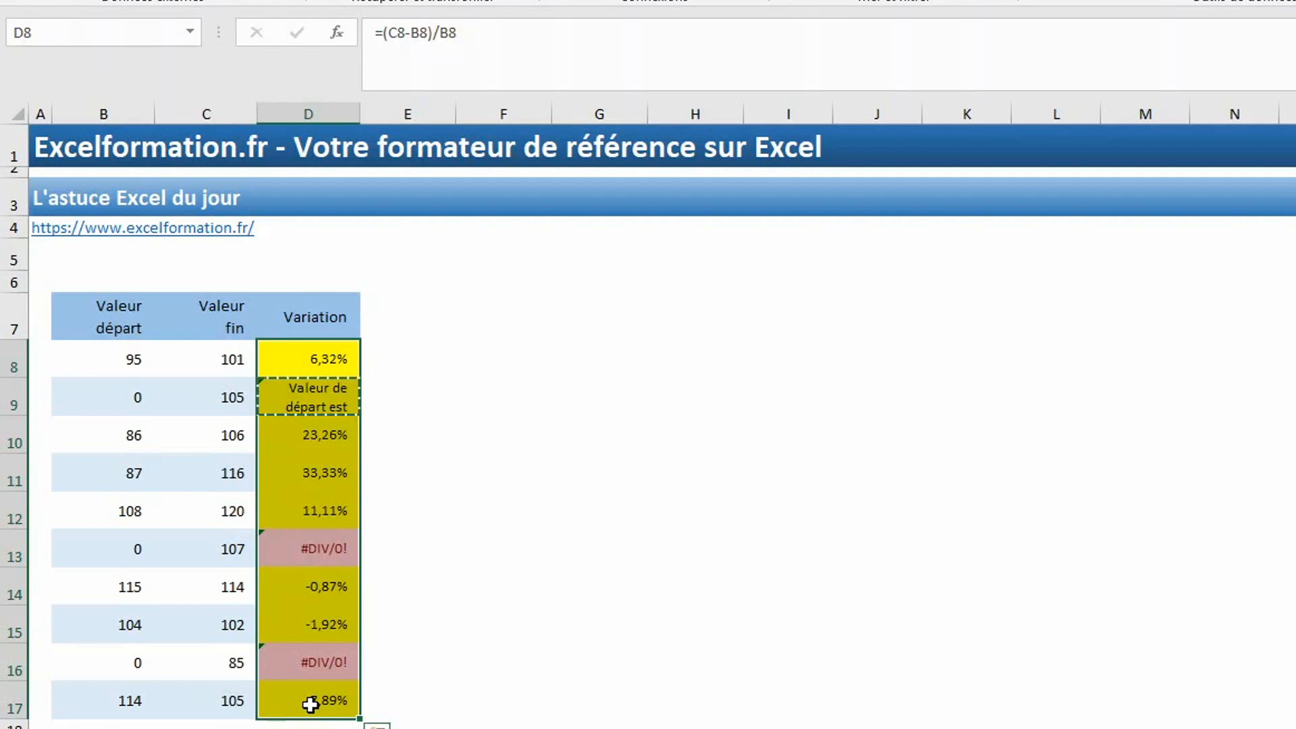
key("ctrl+v")
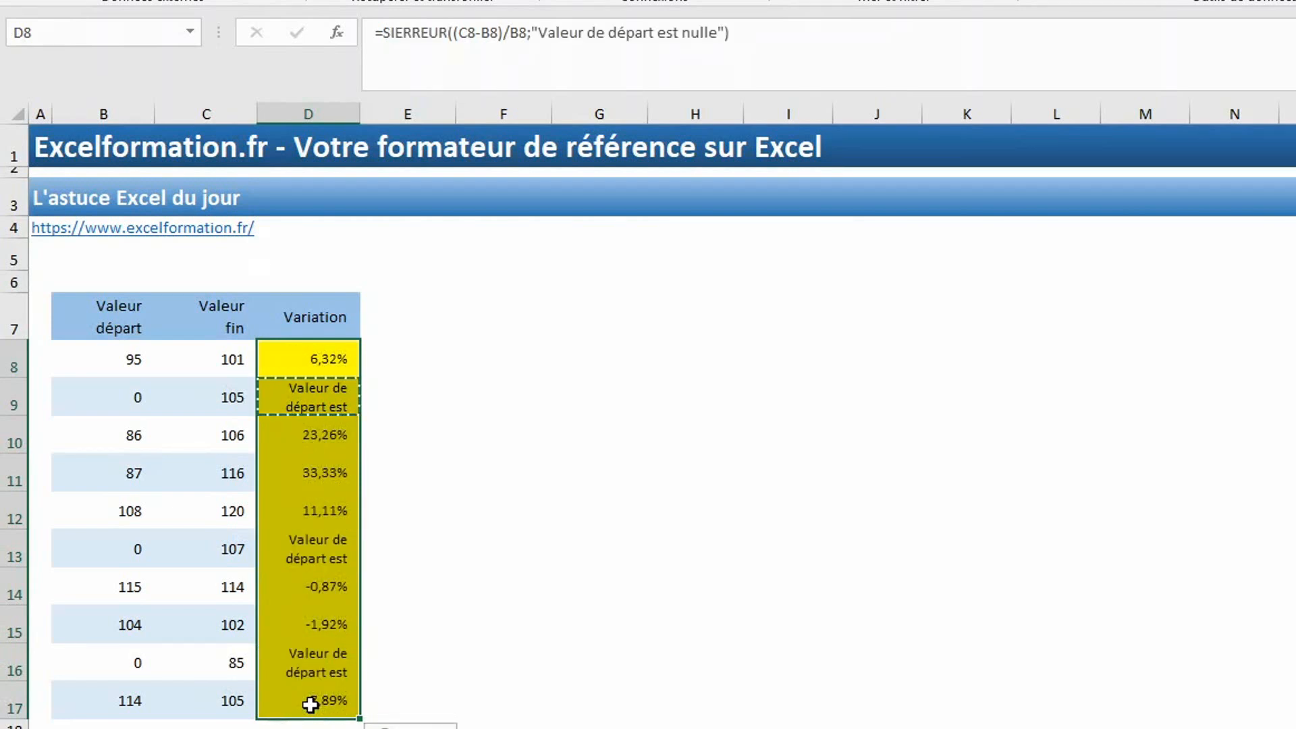
left_click(330, 541)
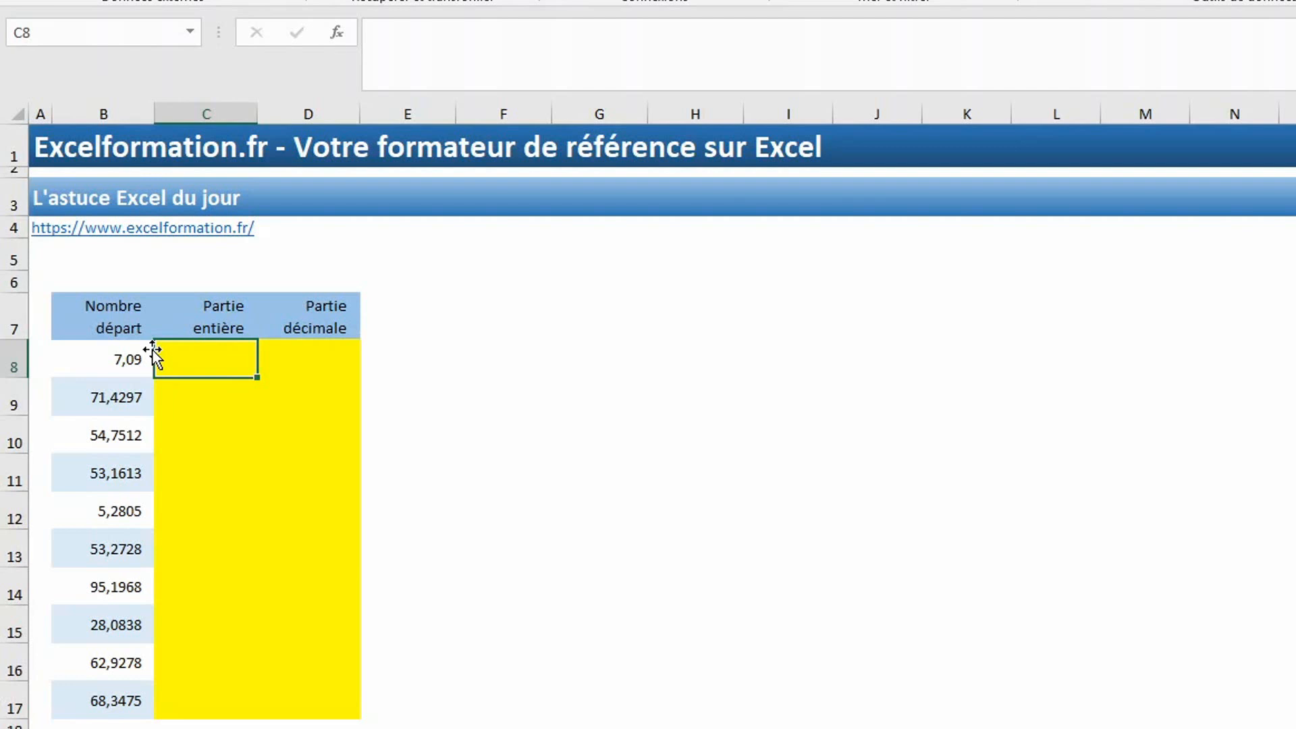
- Enter =ENT(B8) in C8 to extract the integer part of the first number
type("=ent(")
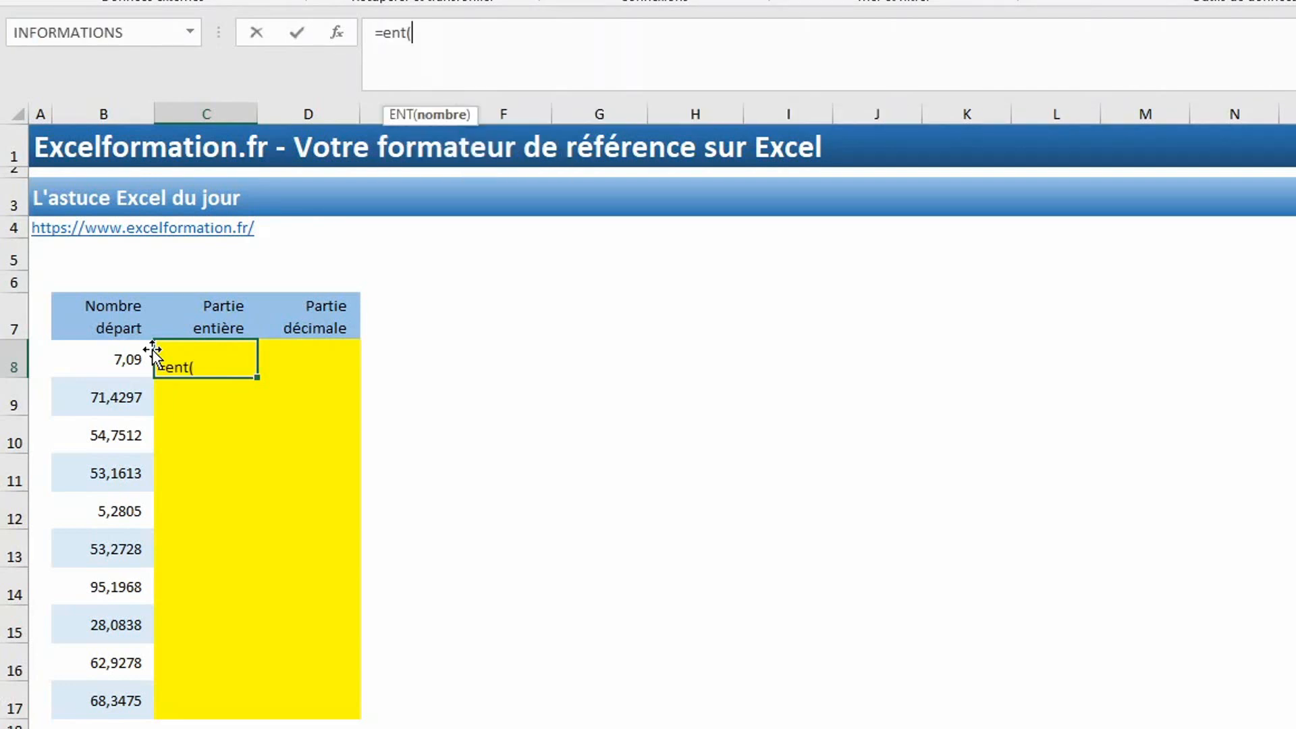
left_click(103, 363)
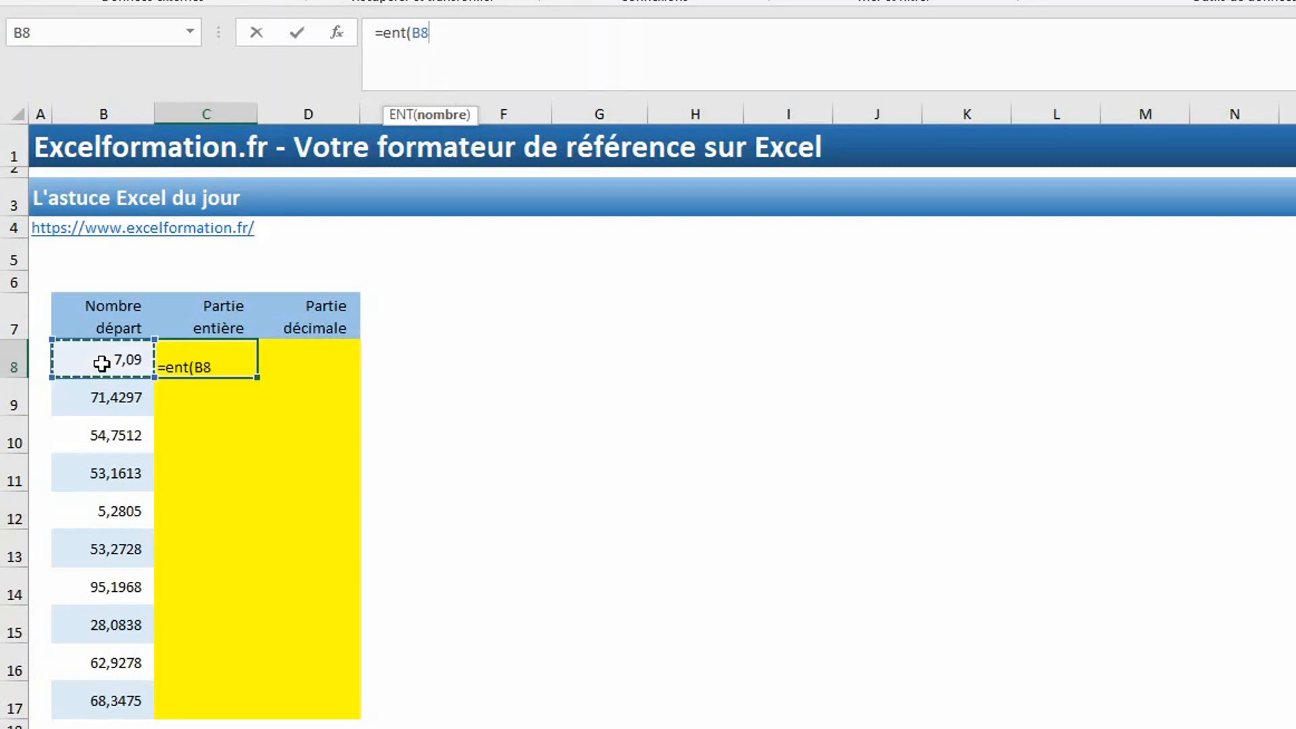
key("Return")
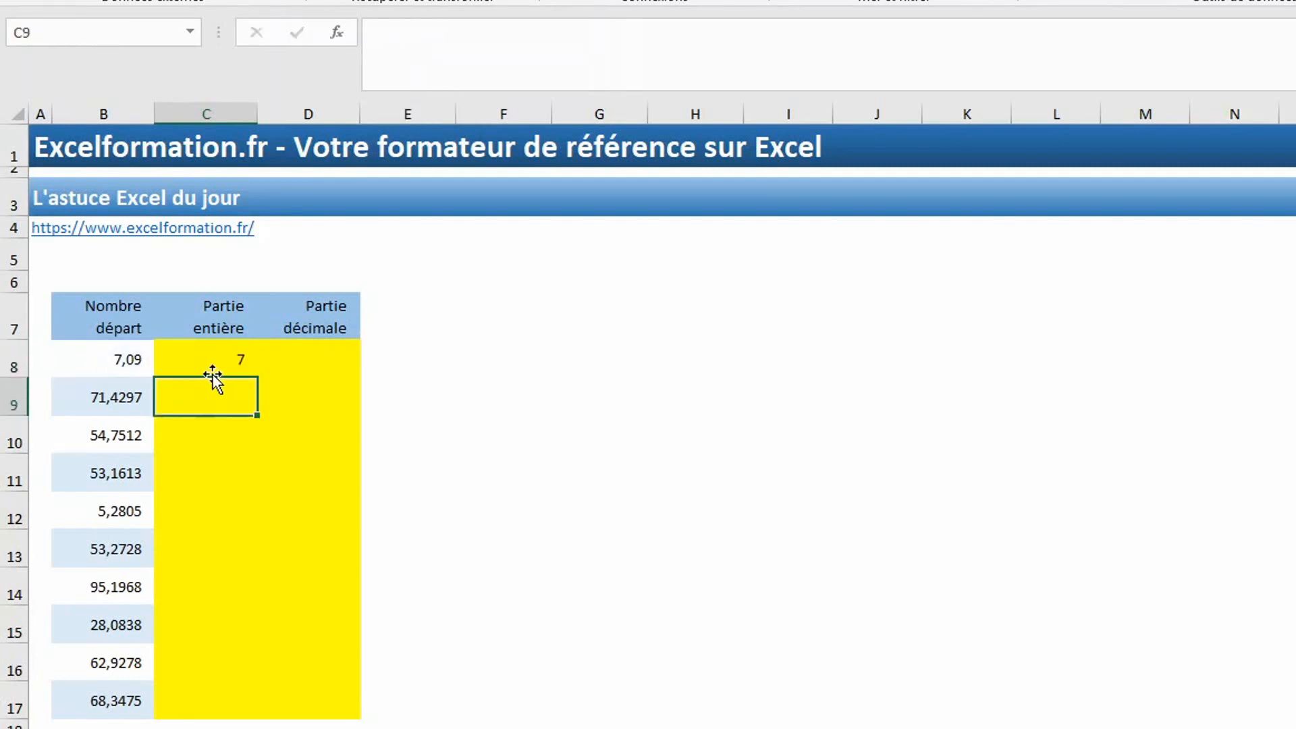
- Enter =B8-C8 in D8 to calculate the decimal part of the first number
left_click(314, 357)
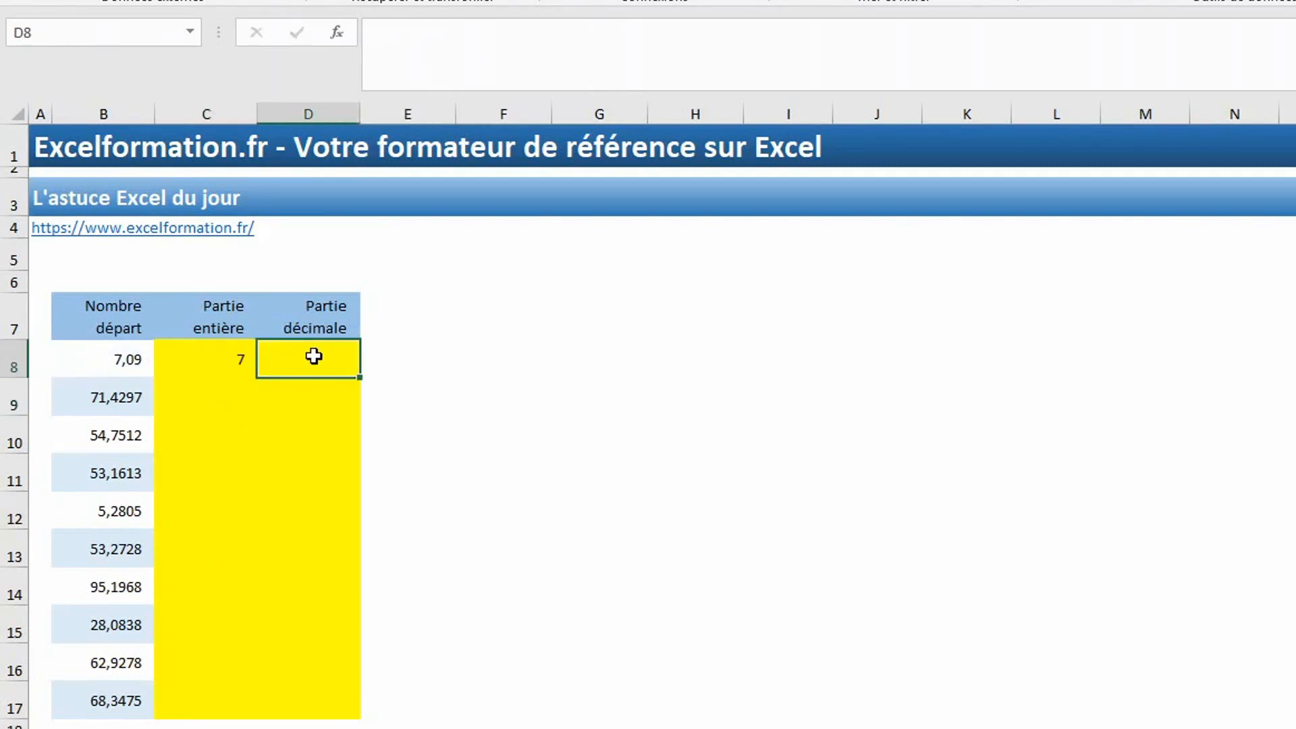
type("=")
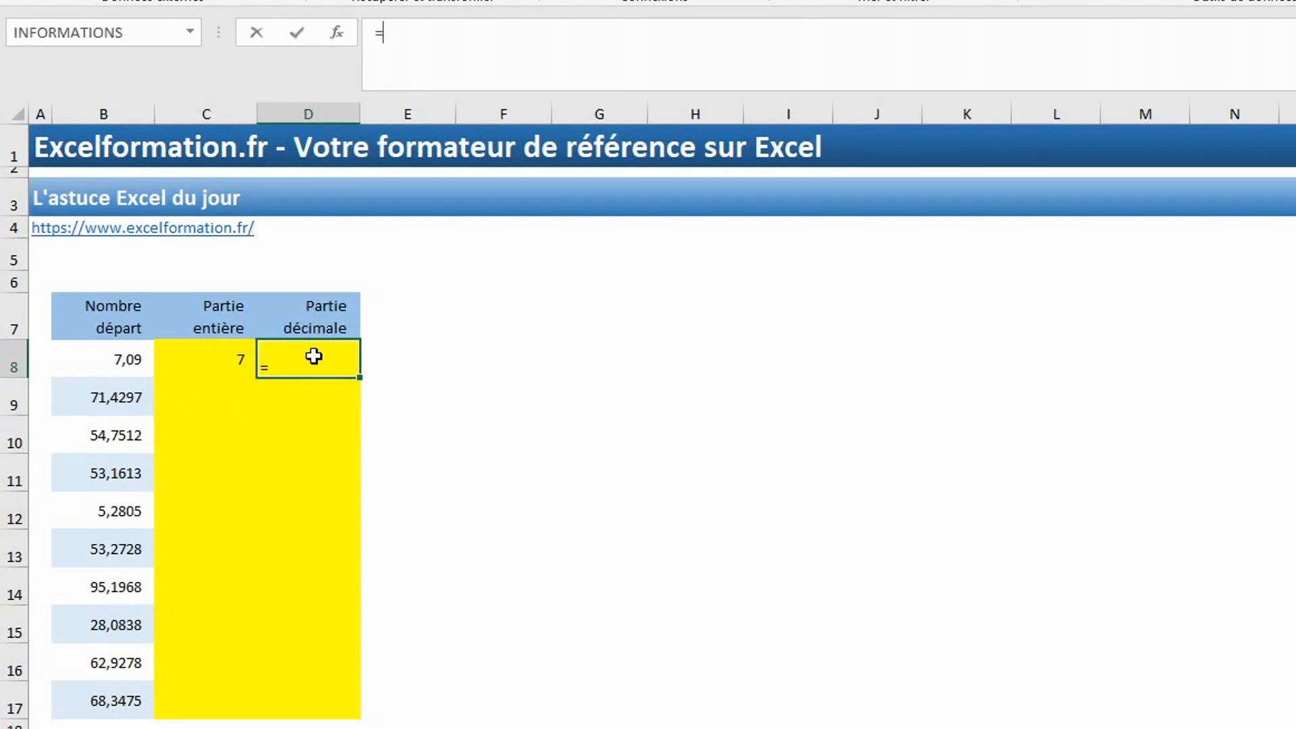
key("Left")
key("Left")
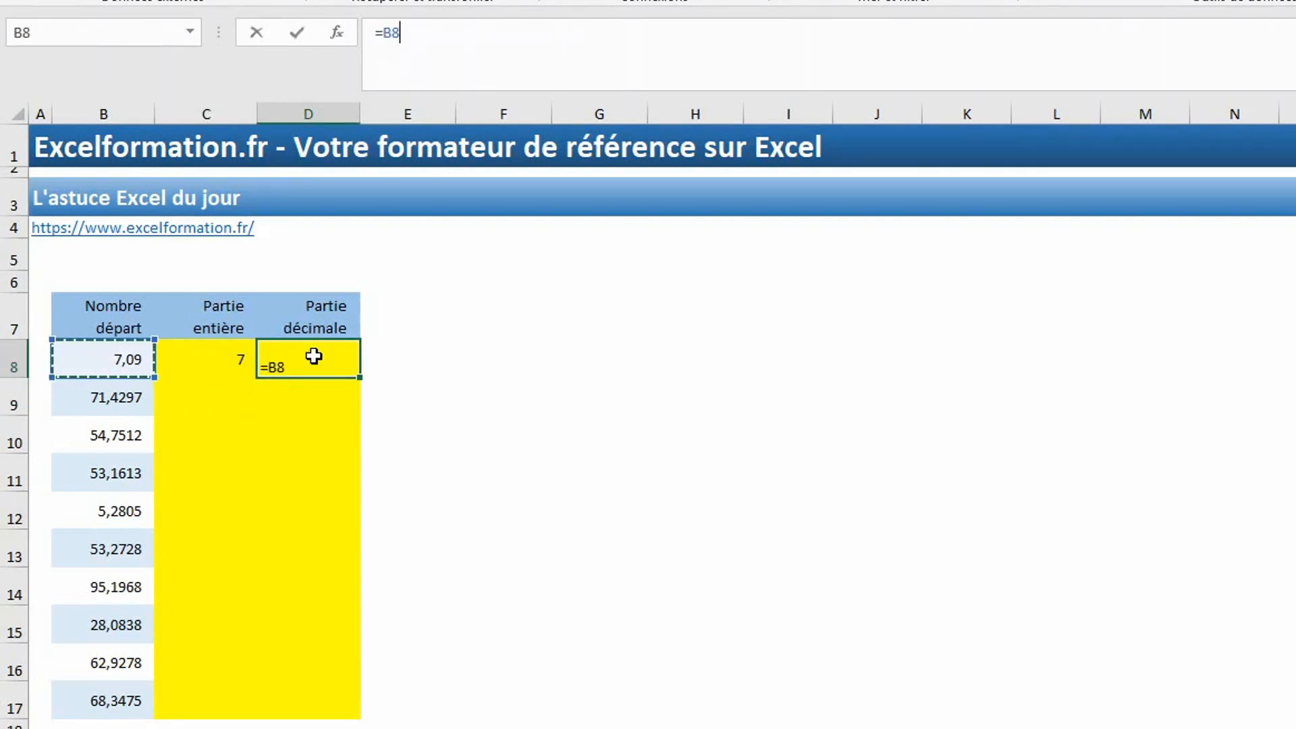
type("-")
key("Left")
key("Return")
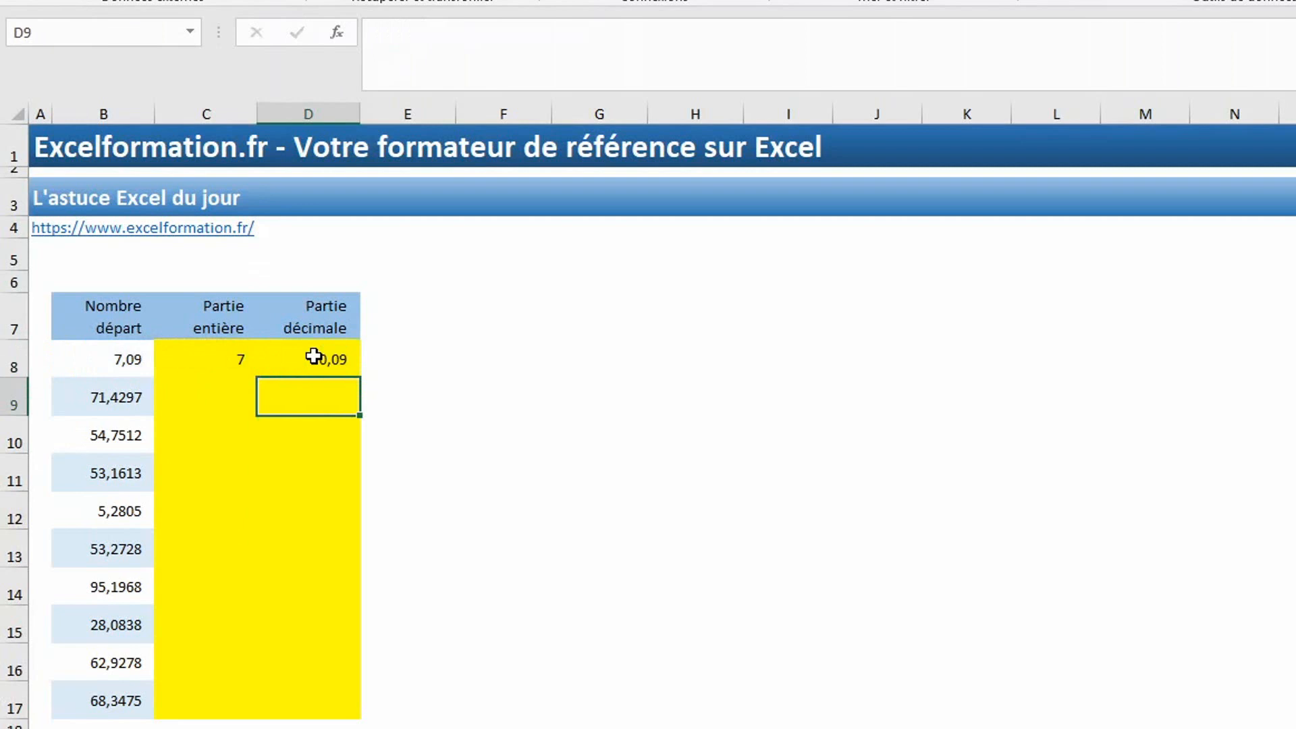
- Fill the formulas in C8:D8 down the rest of the Partie entière and Partie décimale columns
left_click(245, 359)
left_click_drag(266, 360, 290, 360)
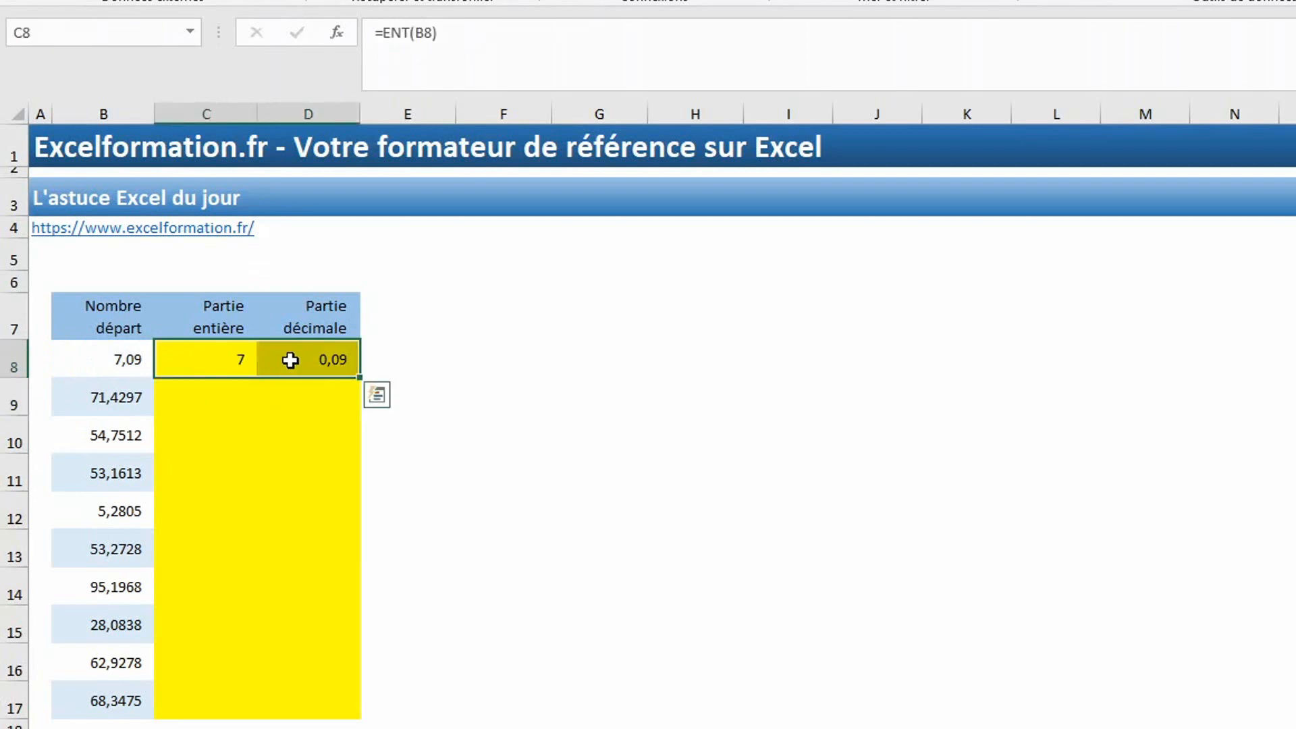
double_click(361, 376)
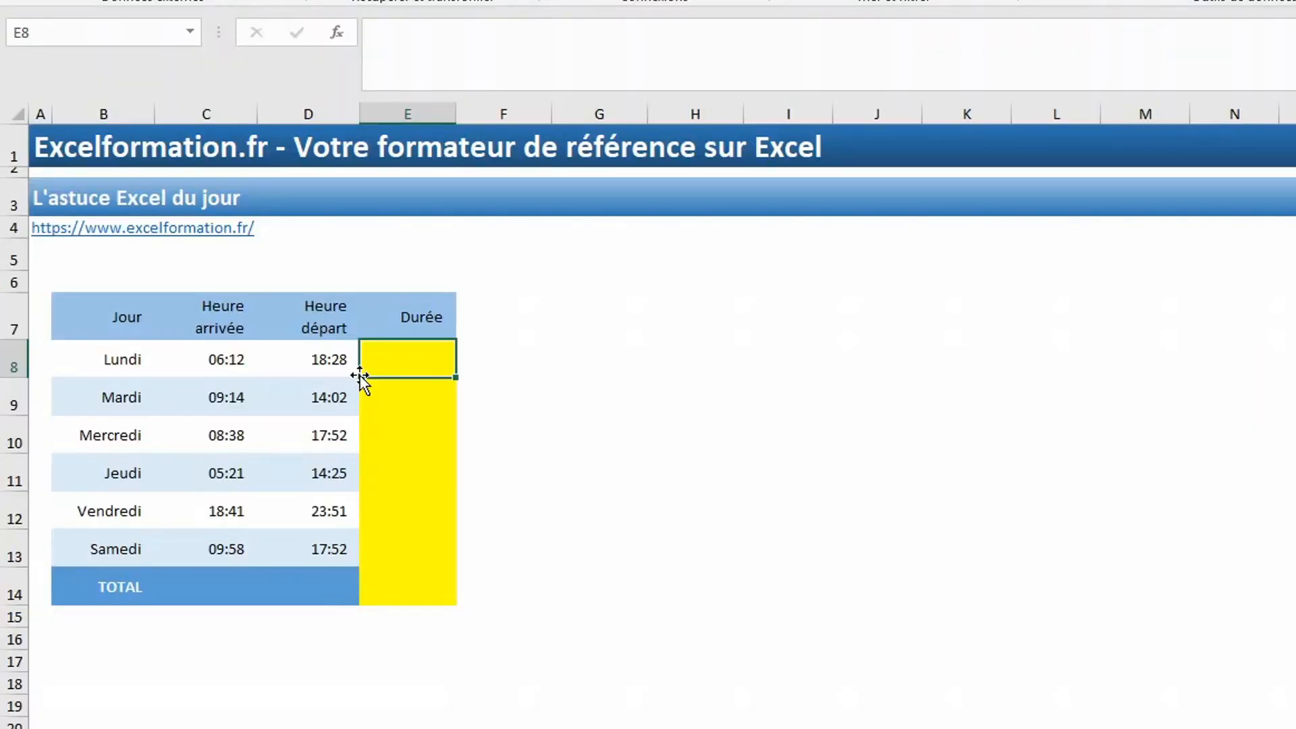
- Enter =(D8-C8) in E8 to subtract Monday's arrival time from its departure time
type("=(")
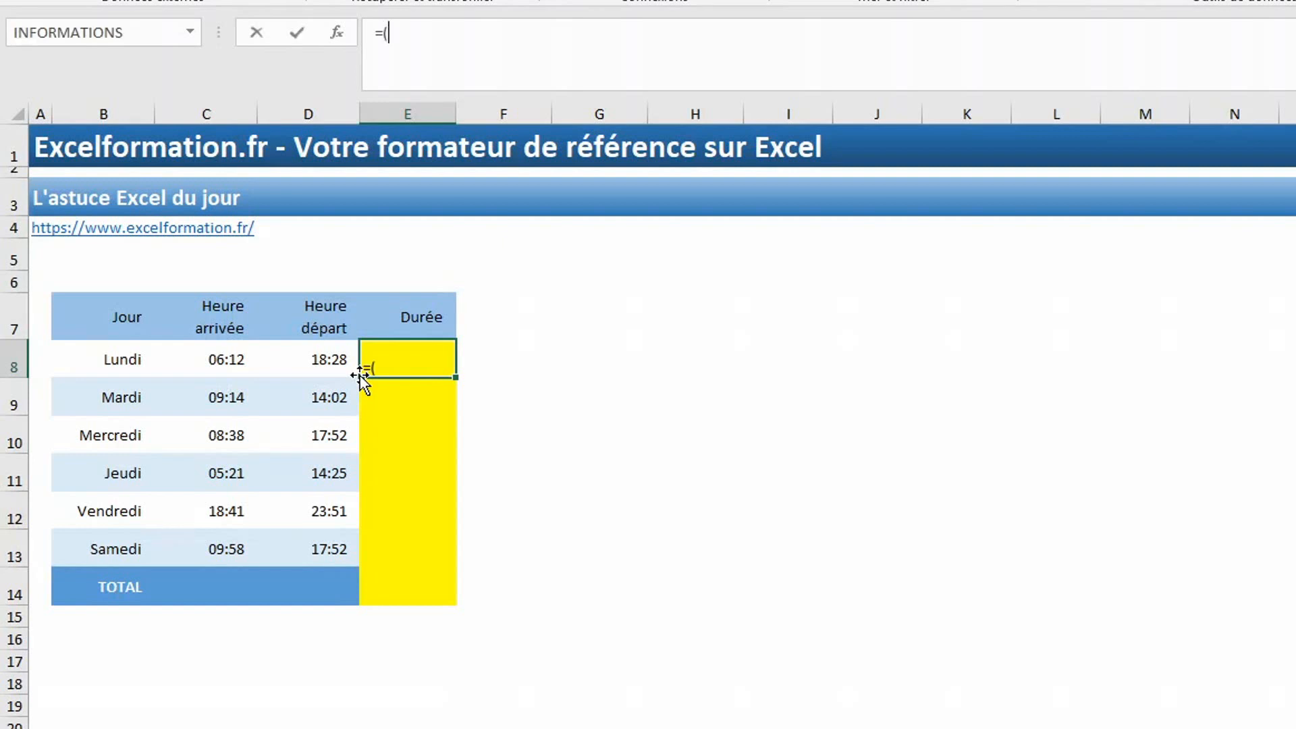
left_click(311, 354)
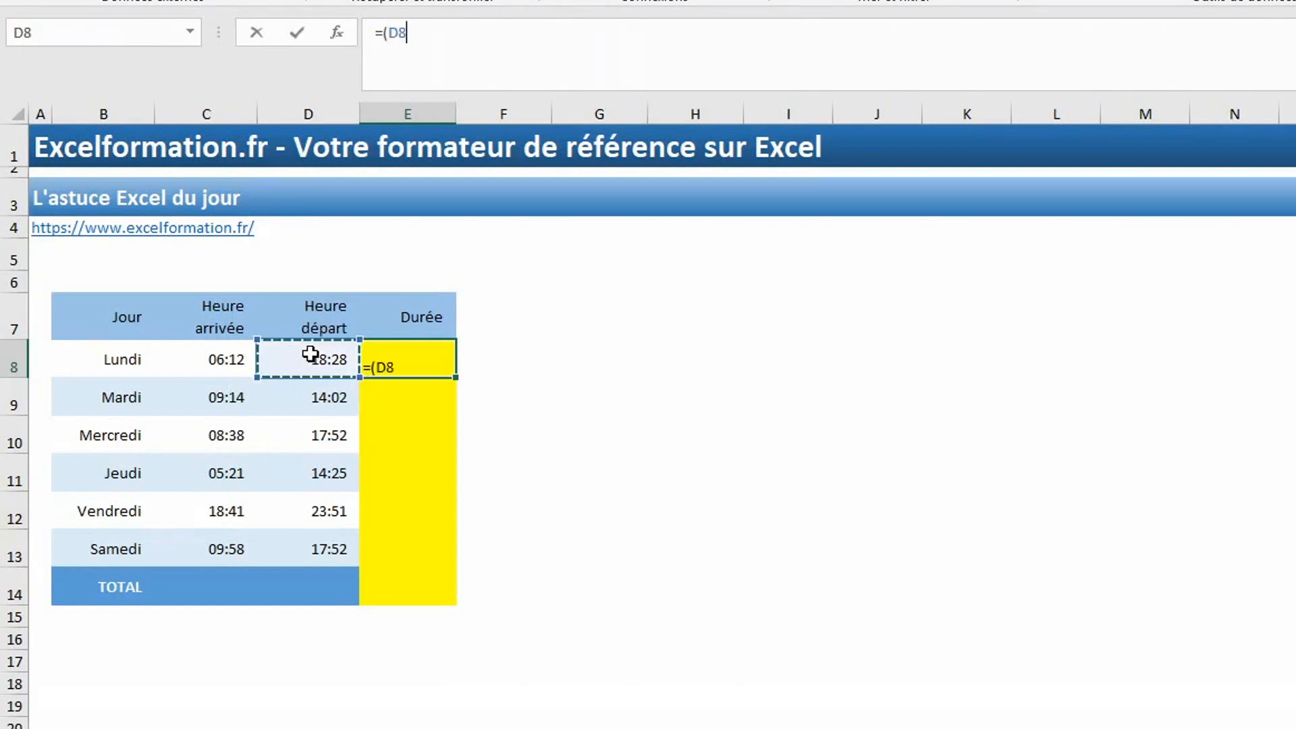
type("-")
left_click(224, 354)
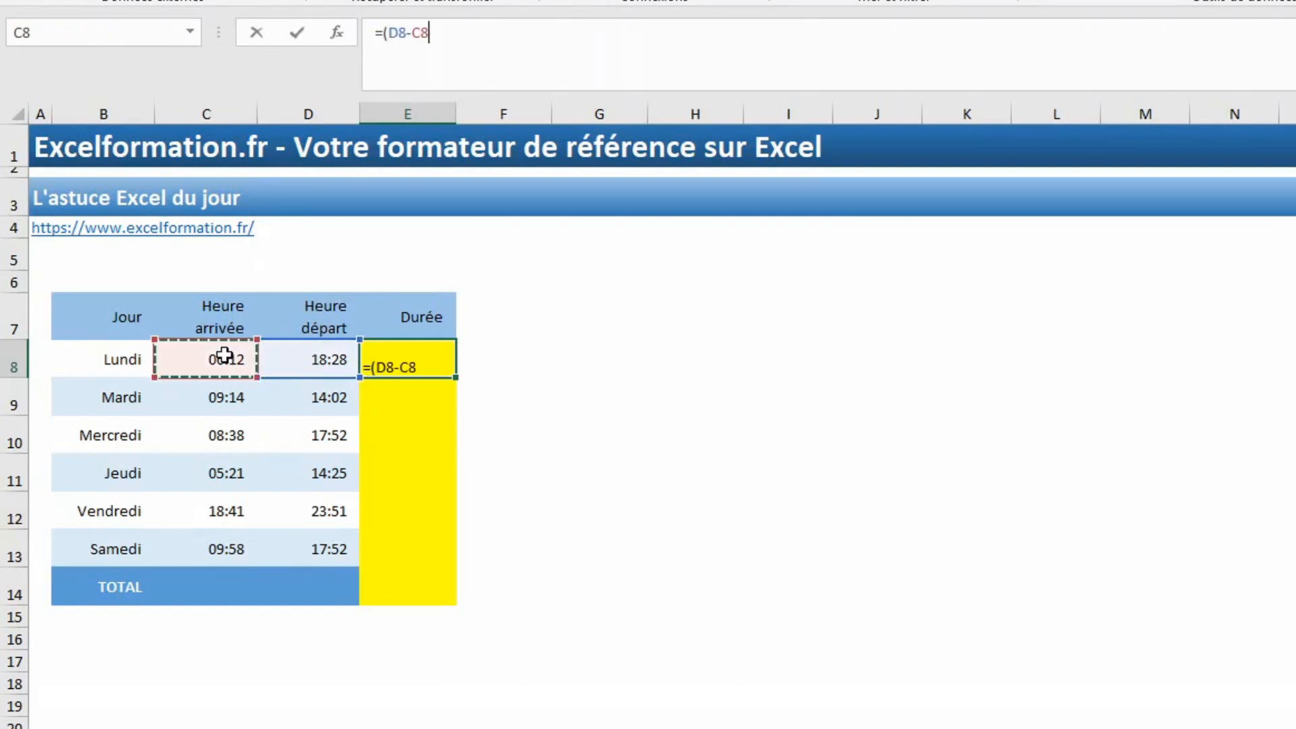
type(")")
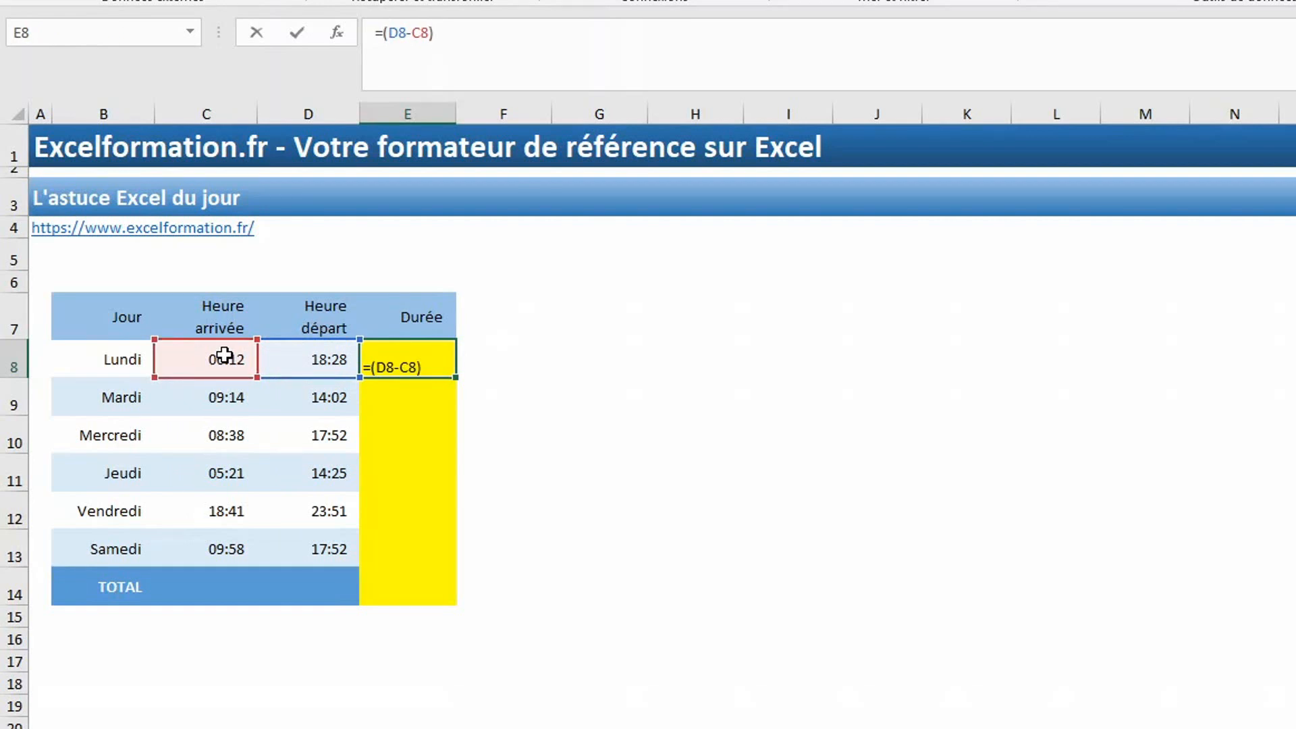
key("Return")
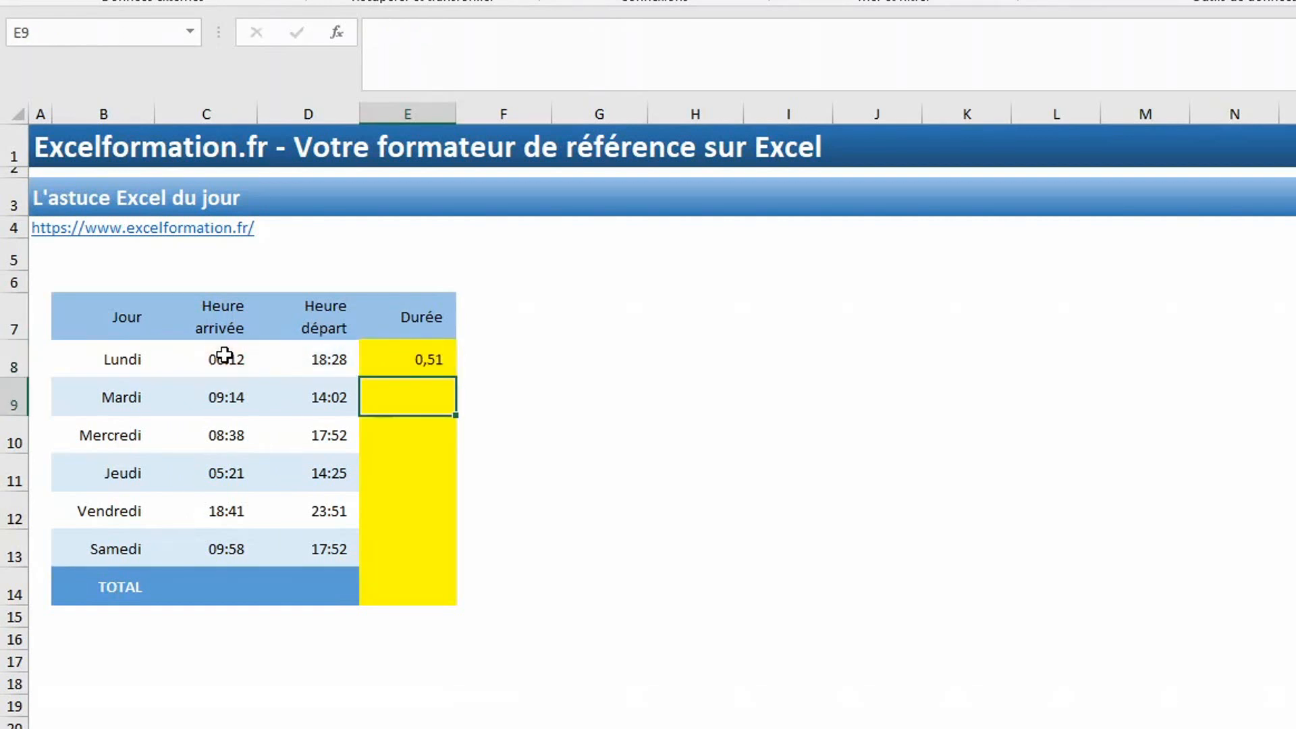
- Multiply E8's time difference by 24 to express it in hours, giving =(D8-C8)*24
key("Up")
key("F2")
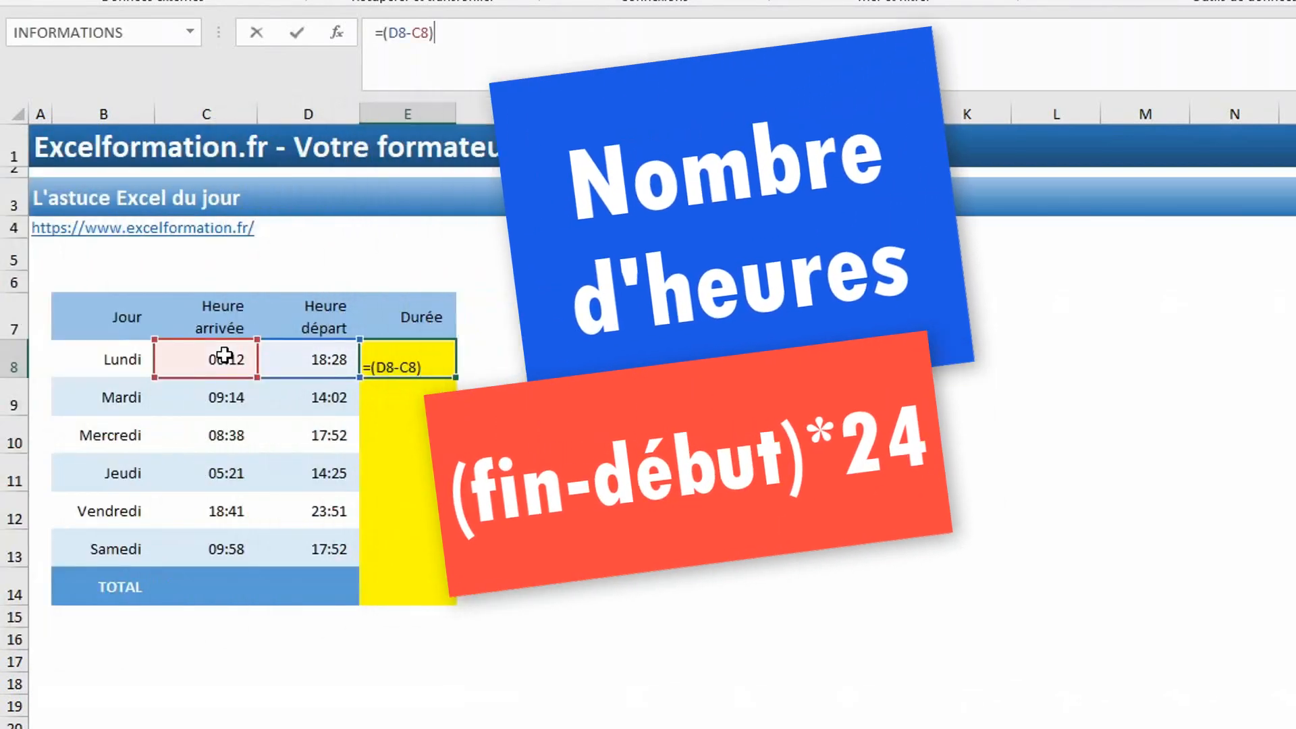
type("*24")
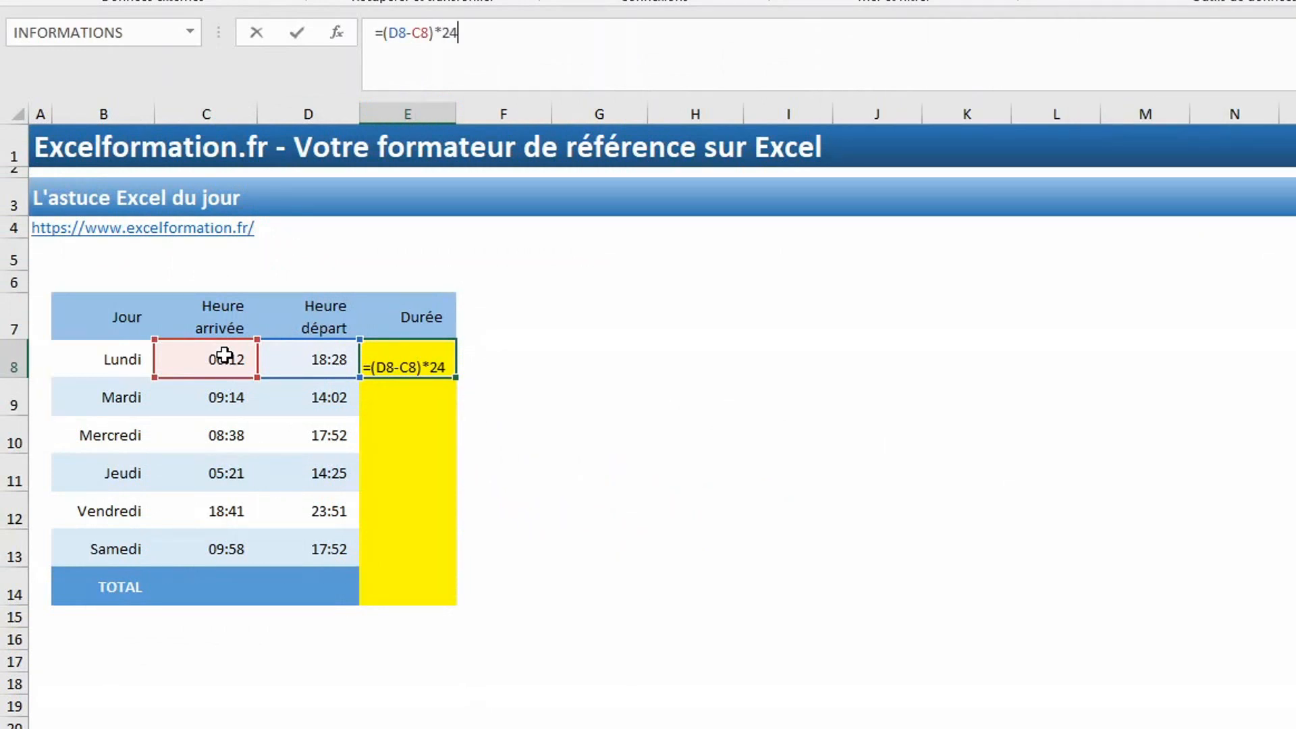
key("Return")
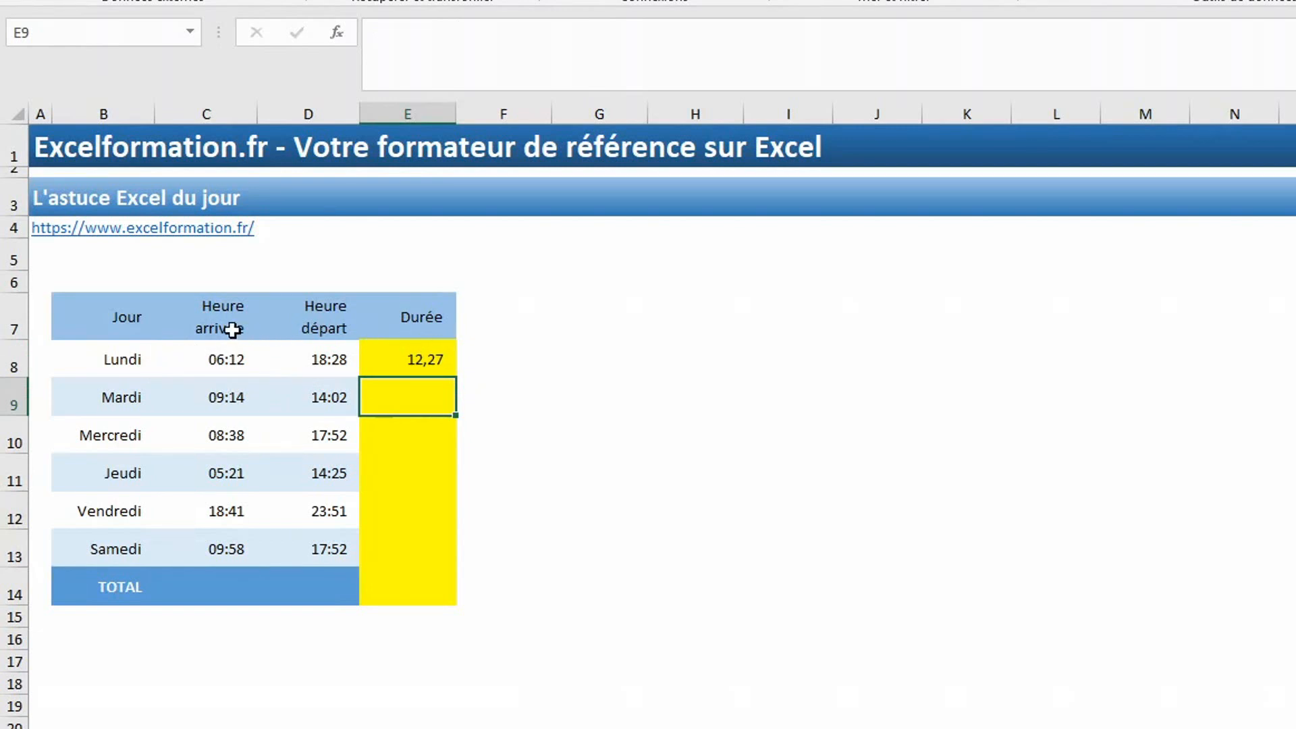
- Fill E8's formula down to E13 and total the durations in E14 with =SOMME(E8:E13)
left_click(442, 352)
left_click_drag(456, 376, 433, 575)
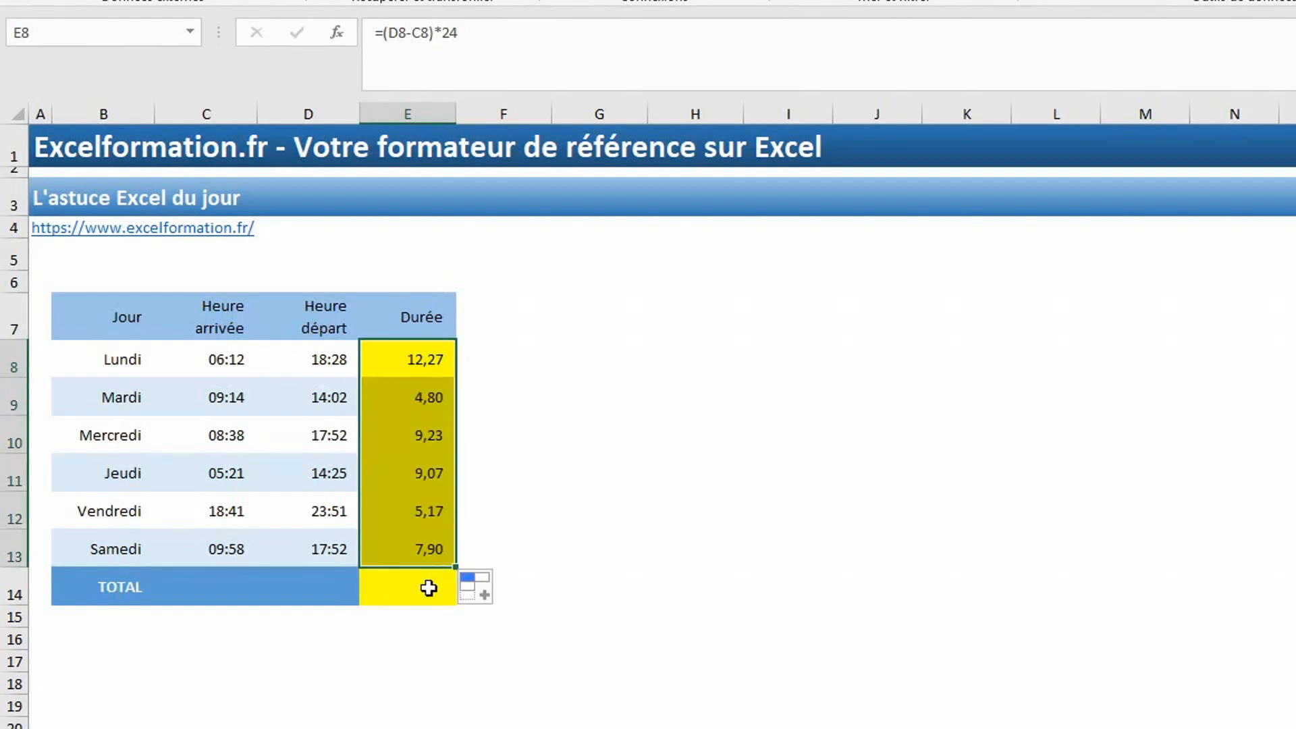
left_click(429, 588)
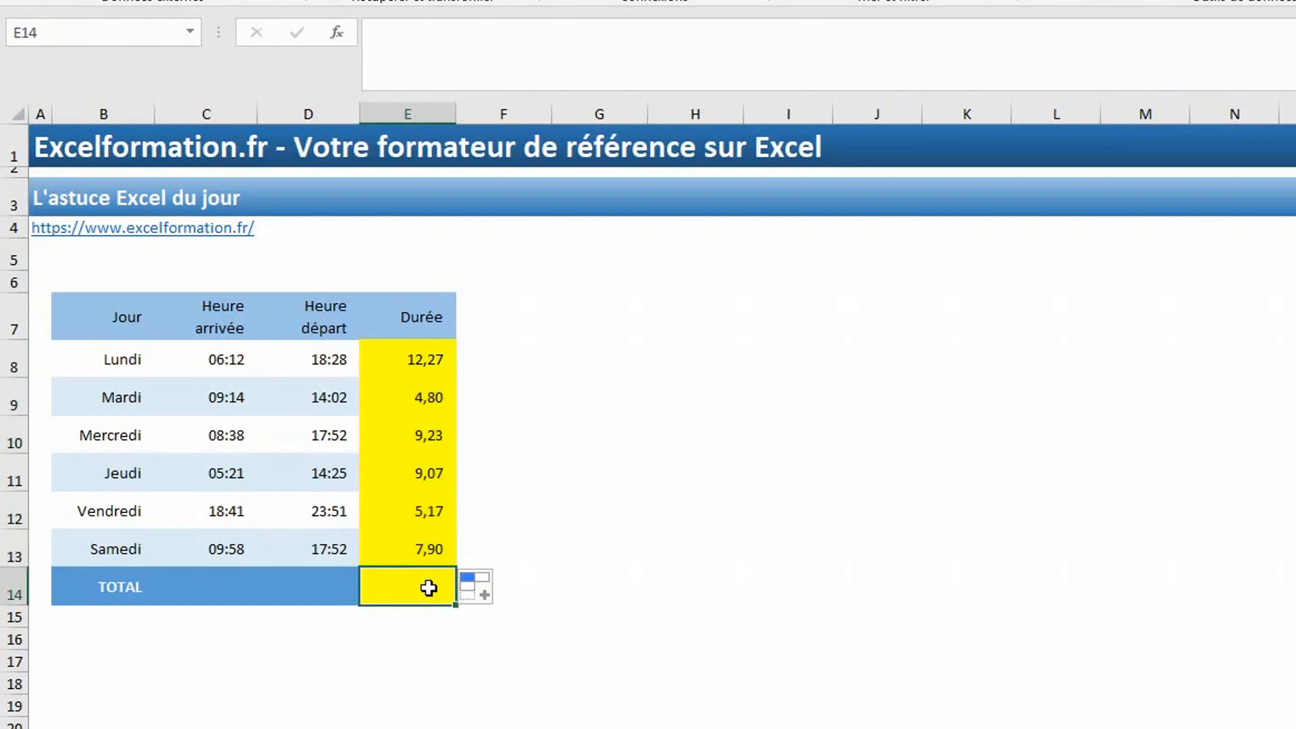
key("alt+equal")
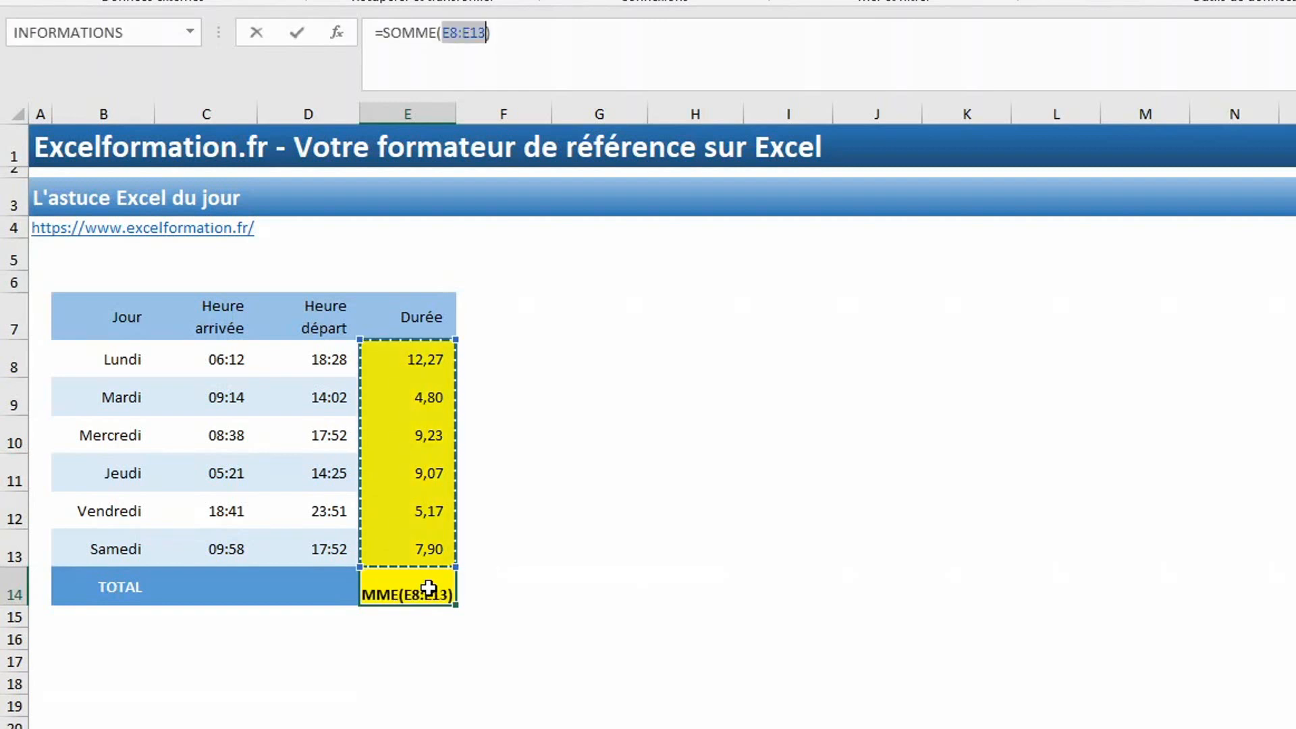
key("Return")
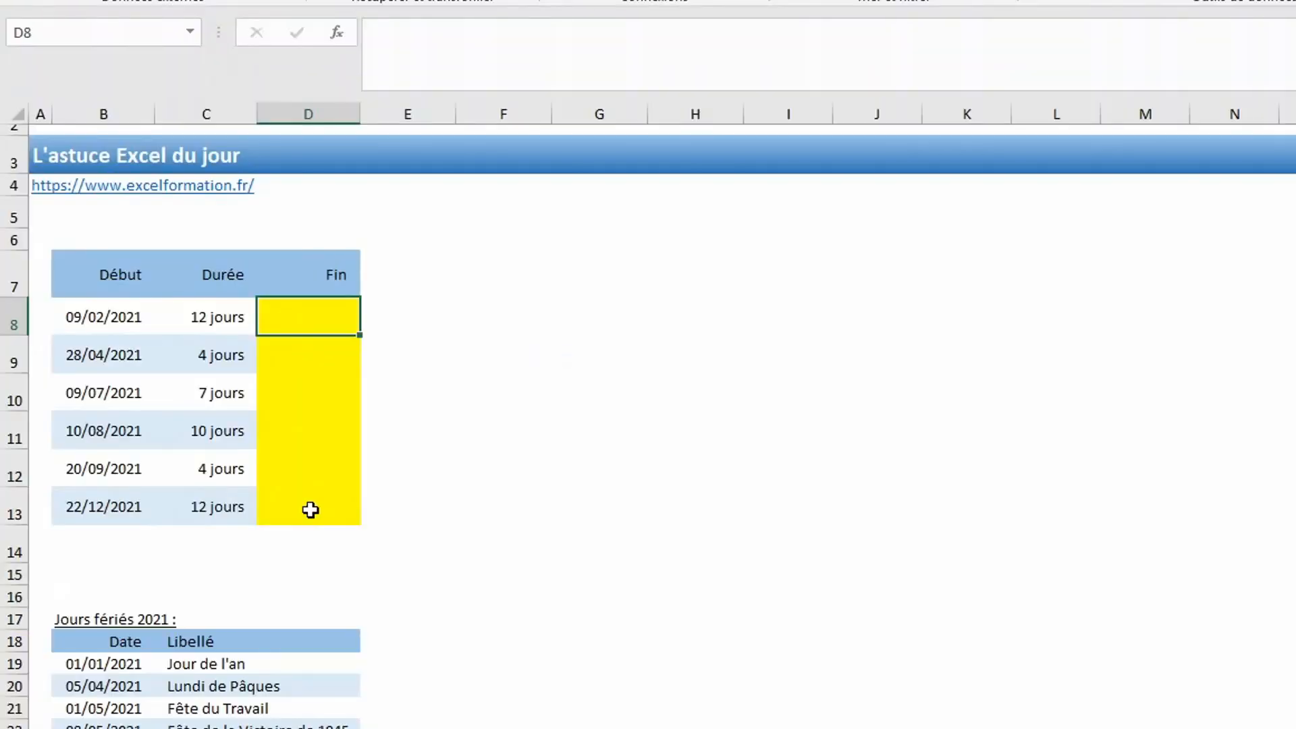
- Enter =SERIE.JOUR.OUVRE(B8;C8;$B$19:$B$29) in D8 to calculate the first end date excluding weekends and holidays
type("=")
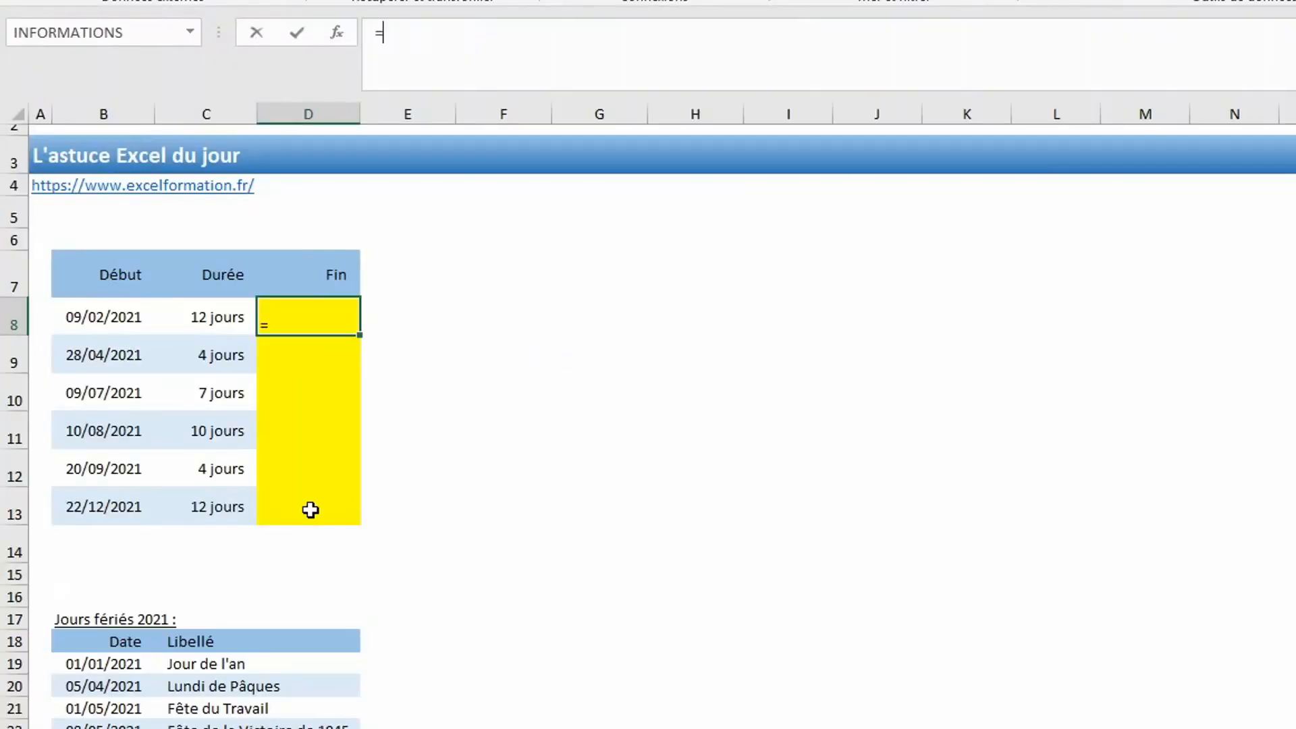
type("serie")
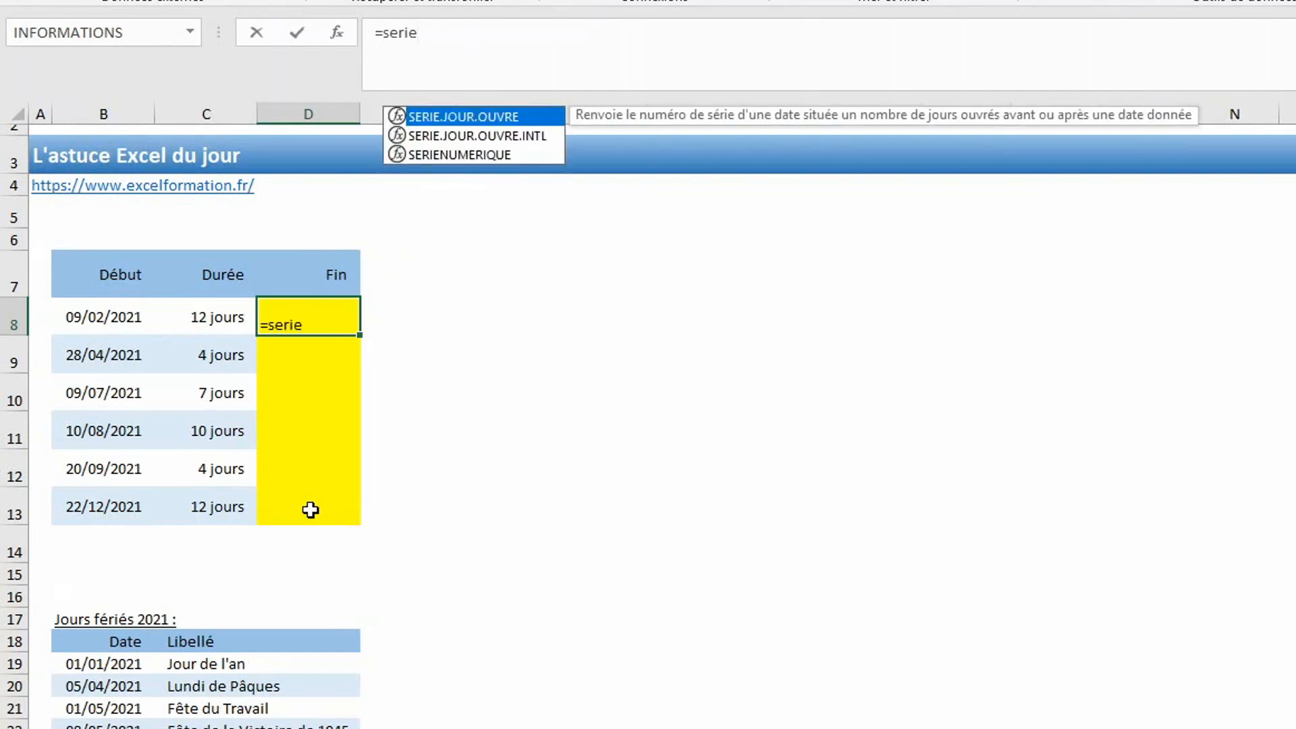
key("Tab")
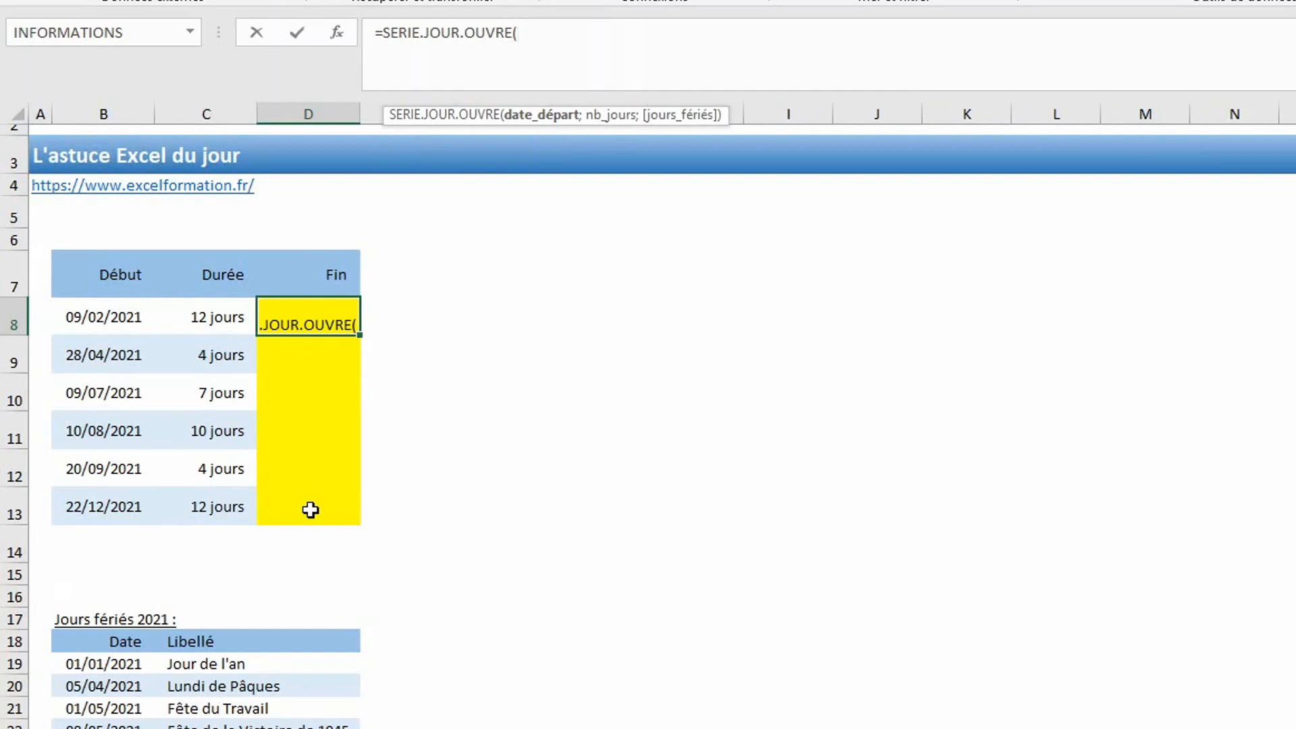
left_click(103, 317)
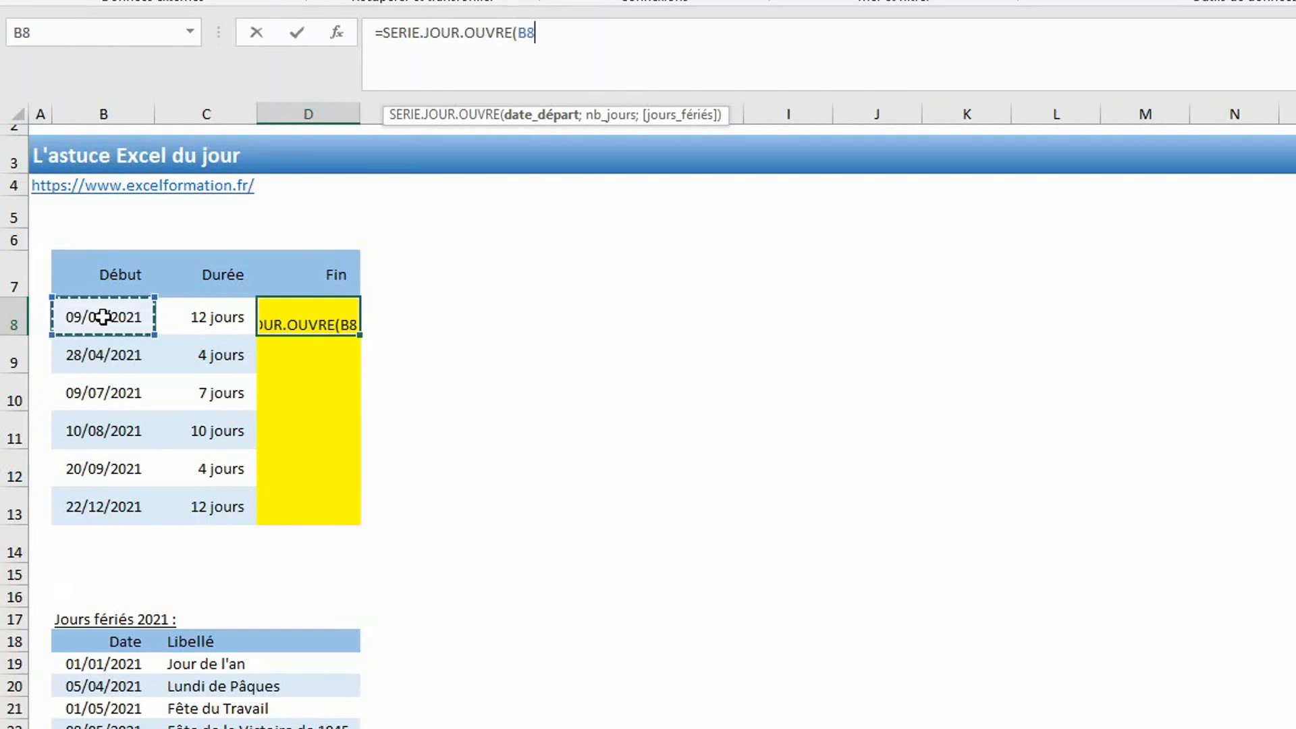
type(";")
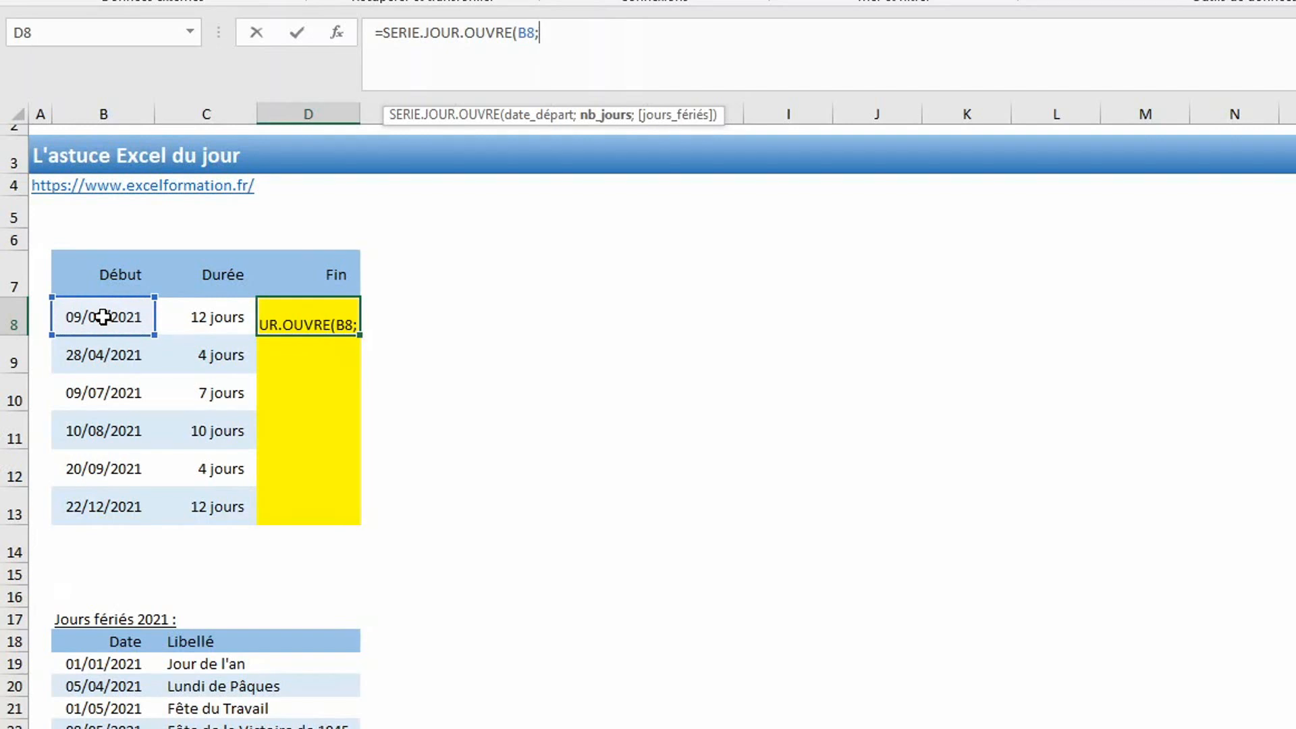
left_click(188, 307)
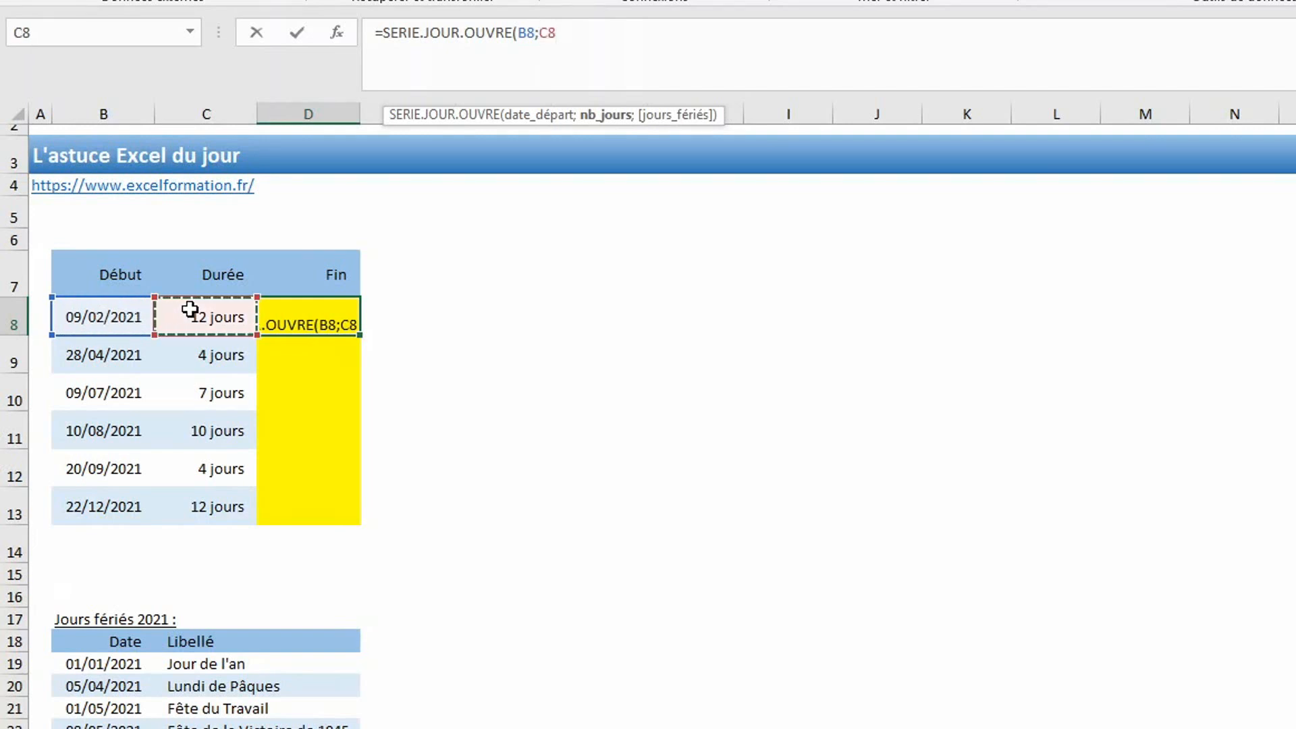
type(";C8;")
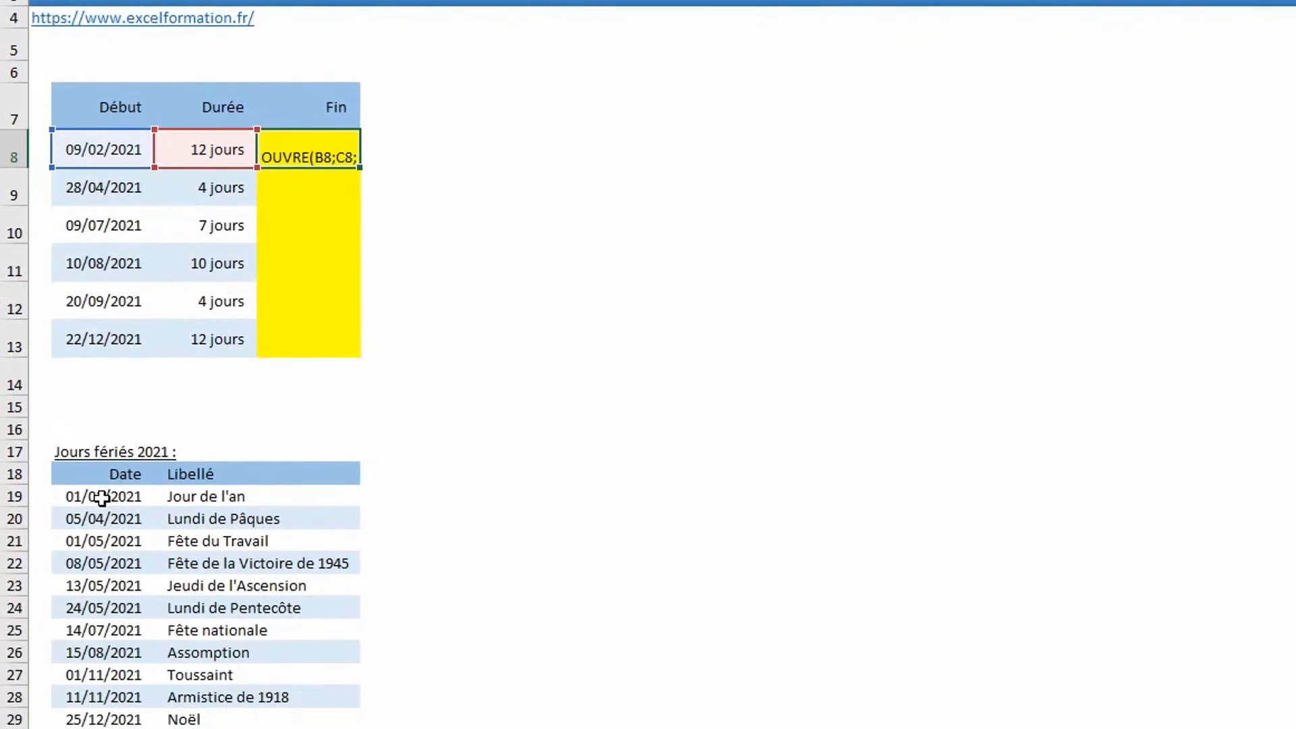
left_click_drag(102, 663, 99, 728)
left_click_drag(99, 605, 100, 701)
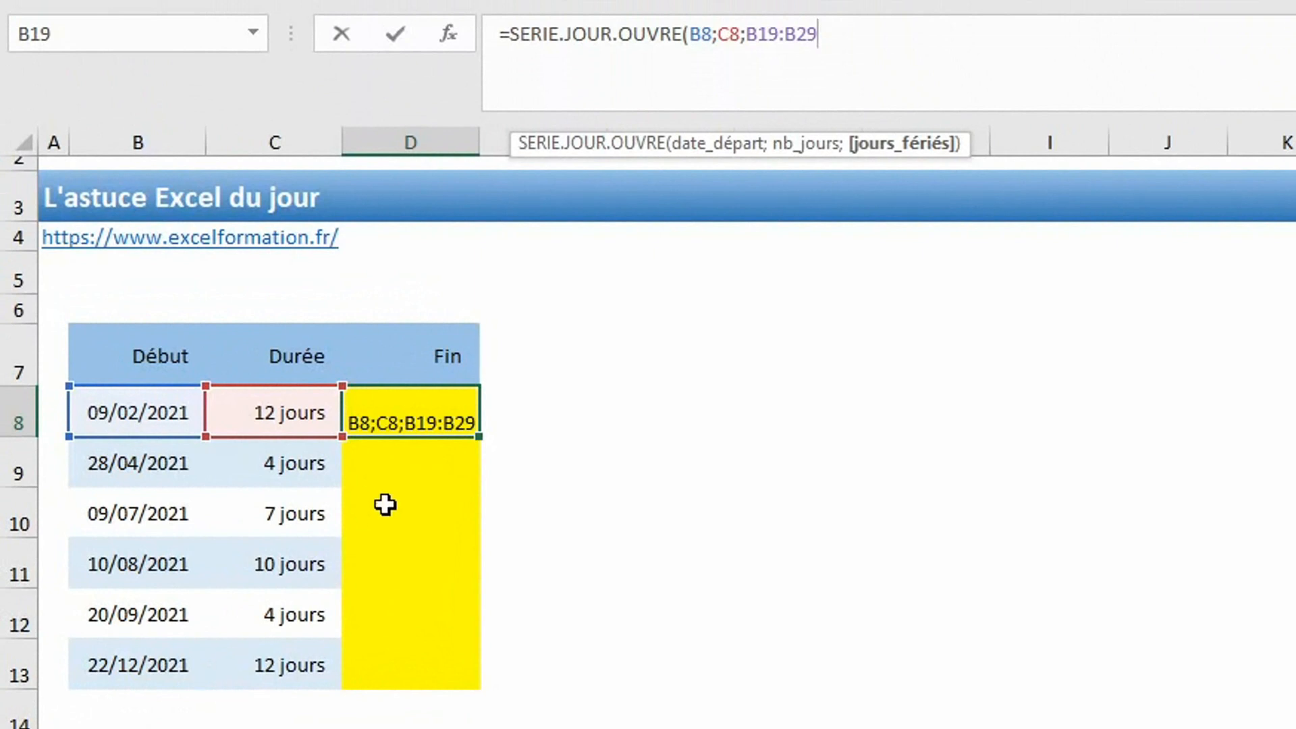
key("F4")
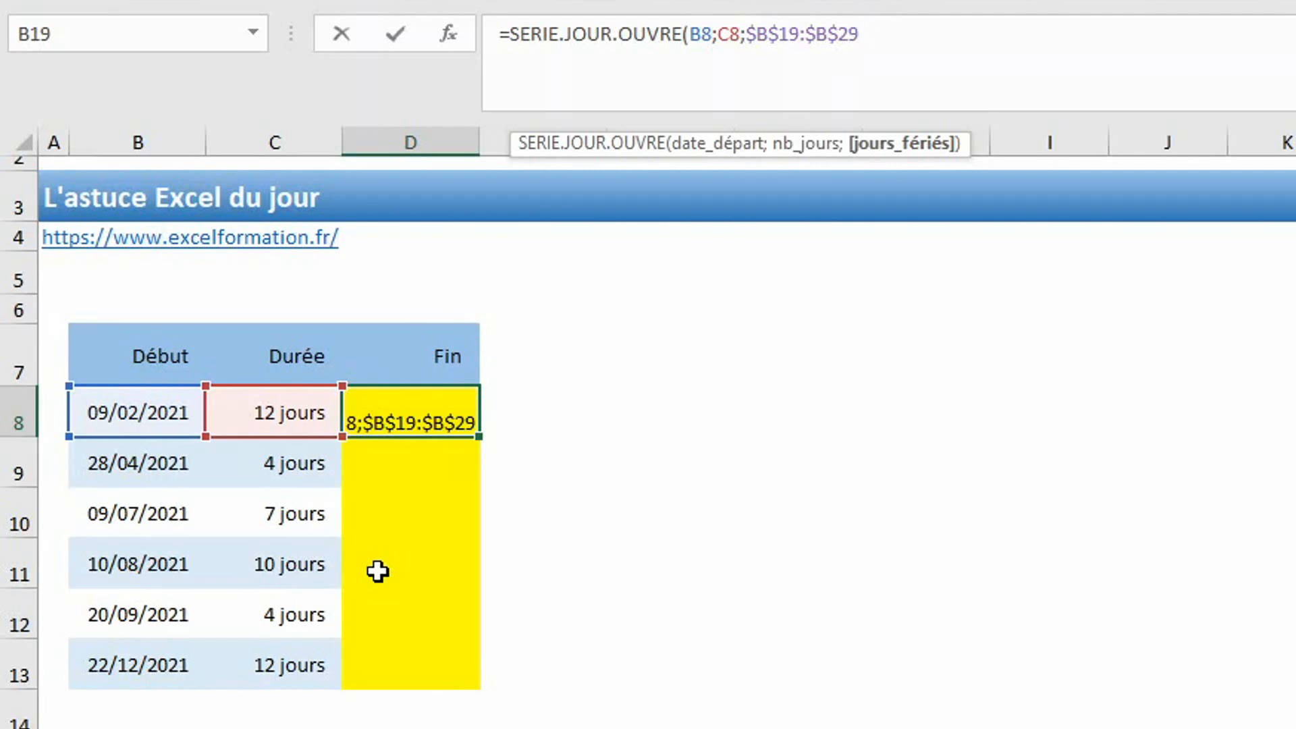
type(")")
key("Return")
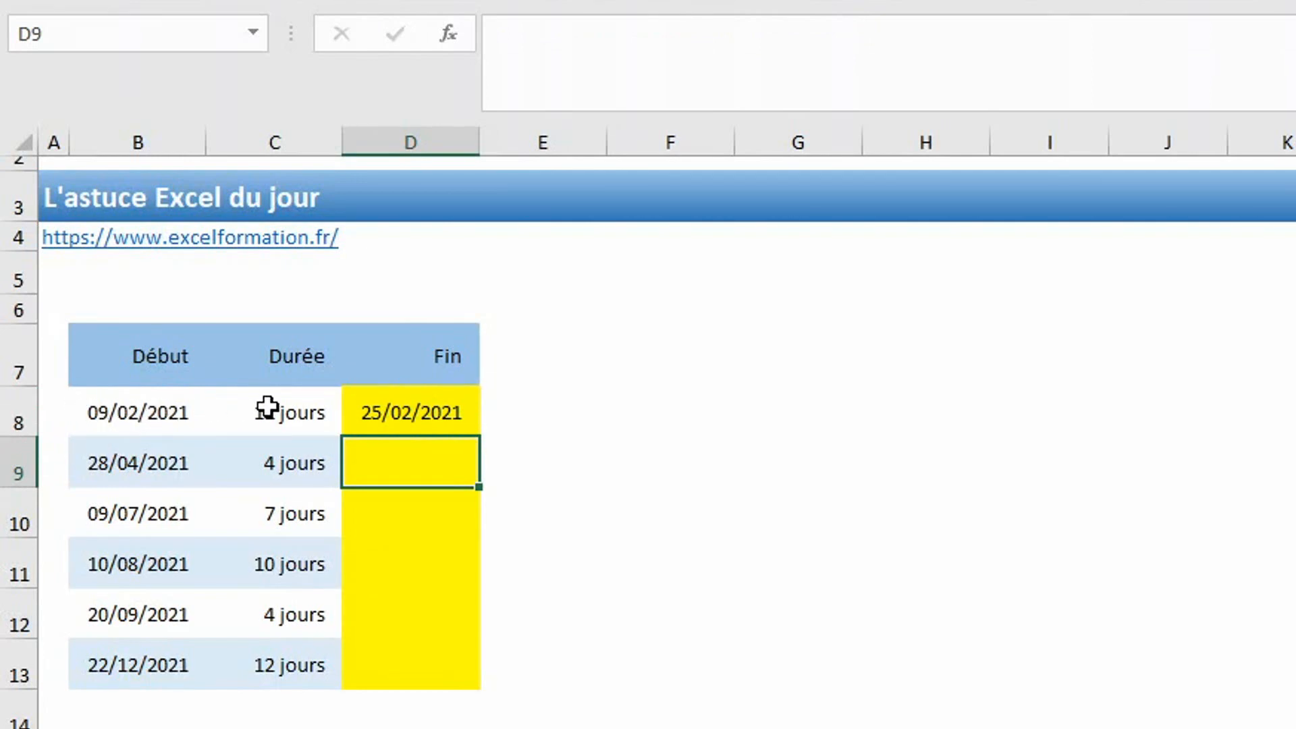
- Copy D8's SERIE.JOUR.OUVRE formula down the rest of the Fin column
left_click(465, 407)
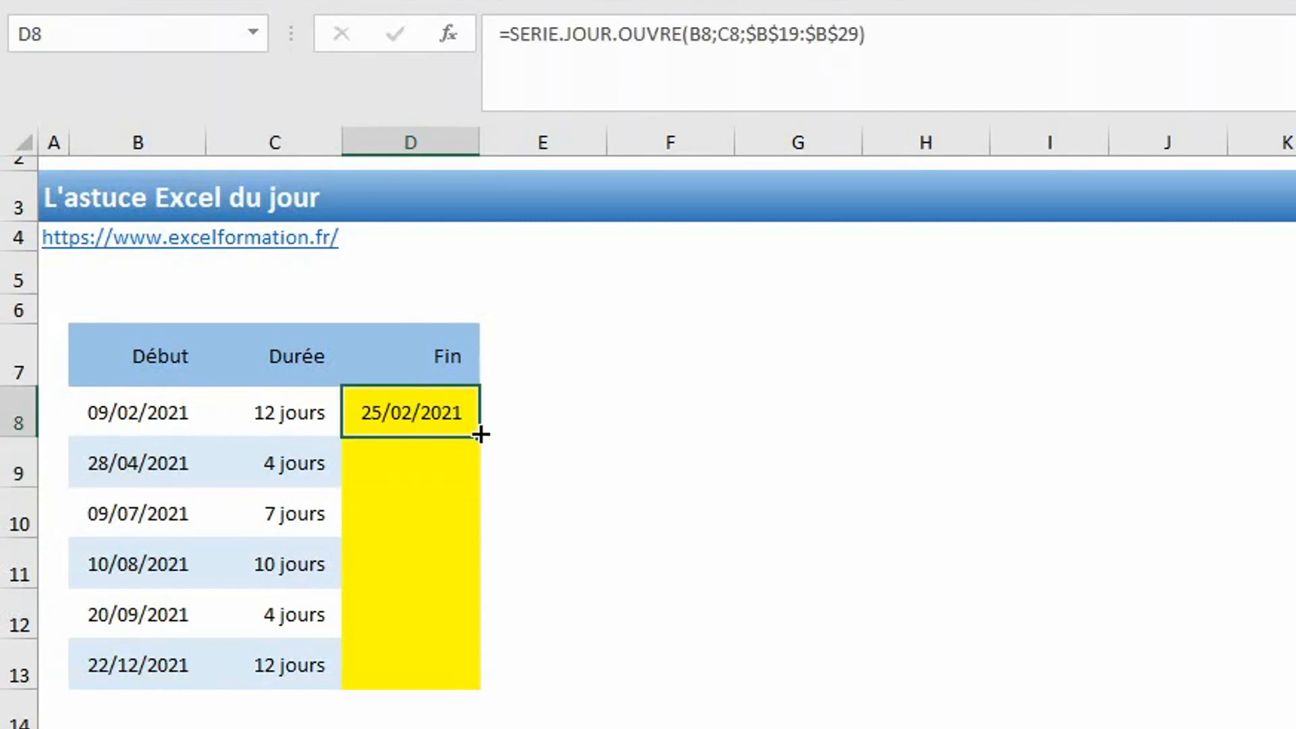
double_click(481, 434)
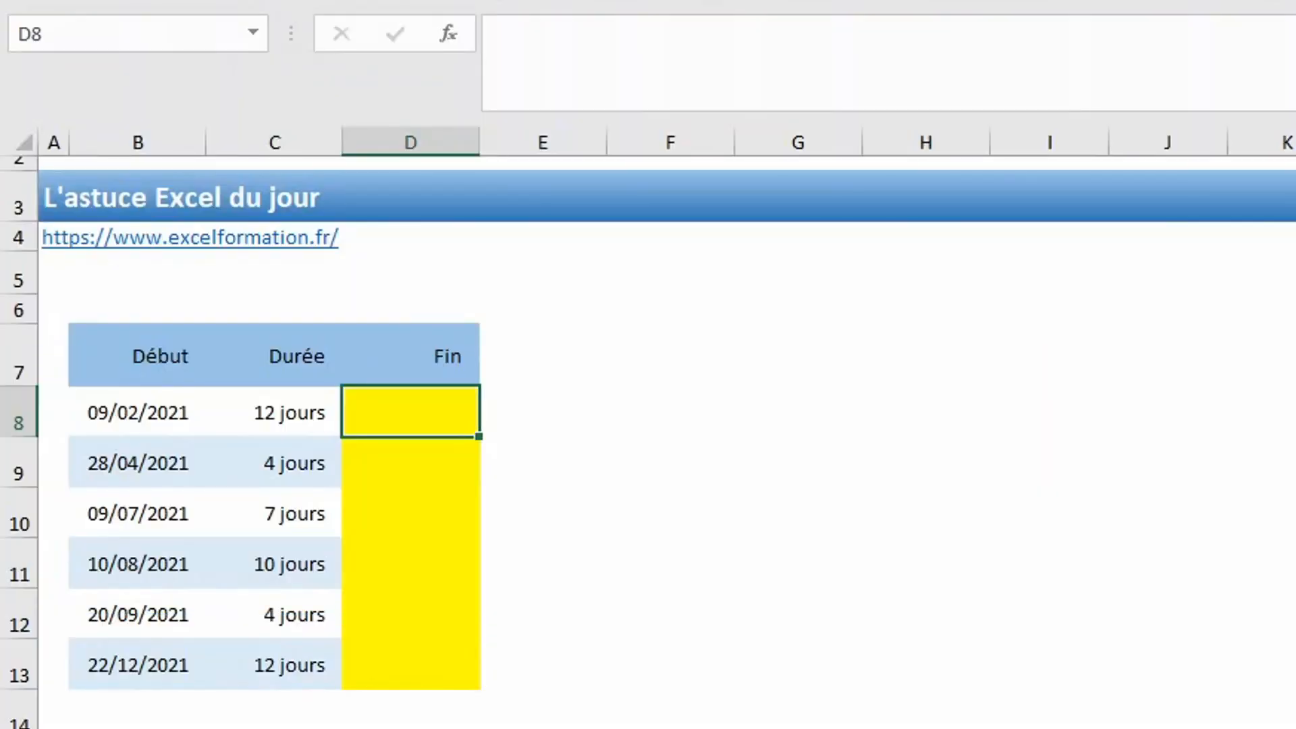
- Enter SERIE.JOUR.OUVRE in D8 with its argument names date_départ, nb_jours and jours_fériés inserted as placeholders
type("=")
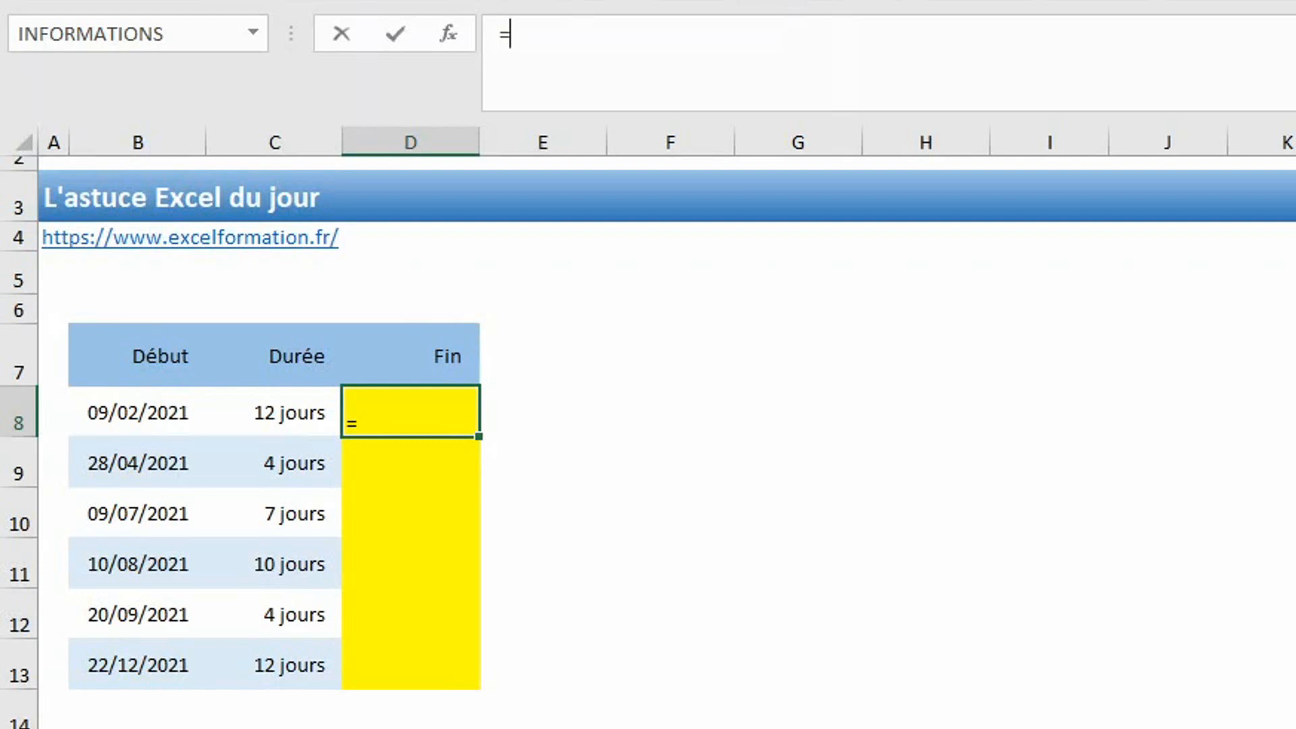
type("ser")
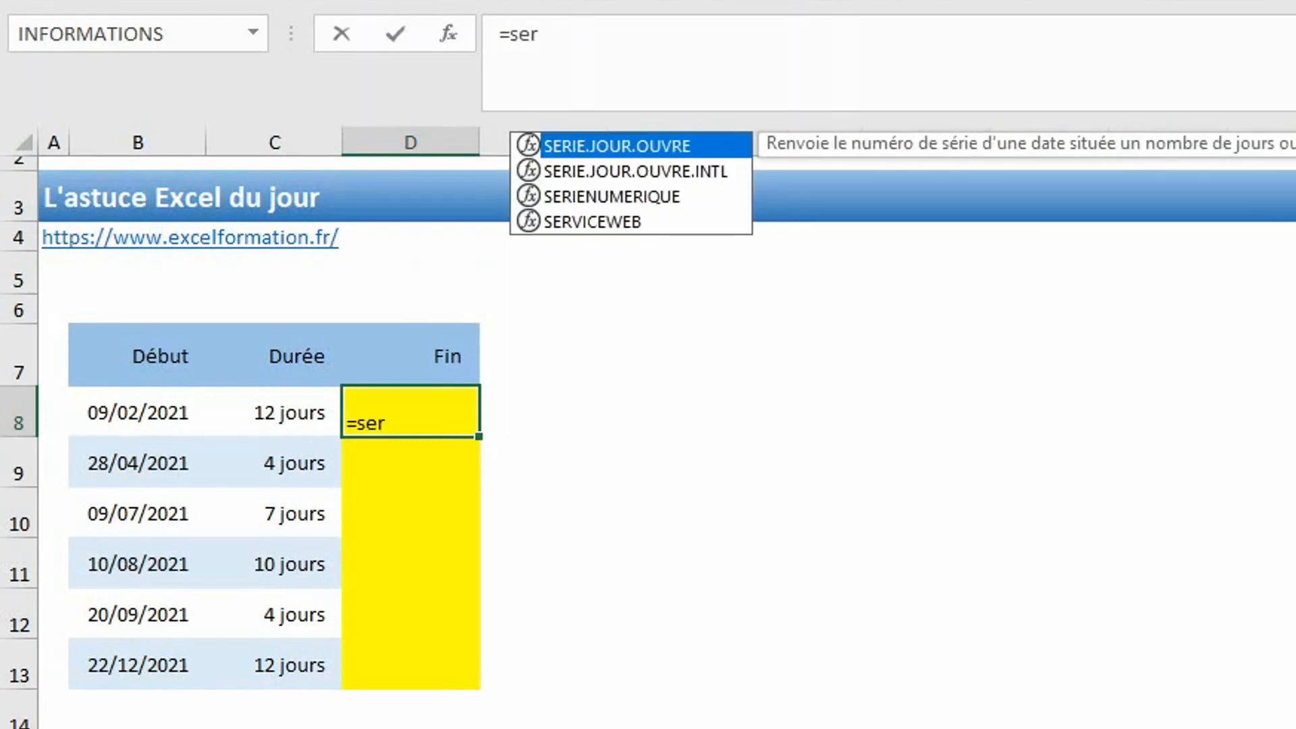
key("Tab")
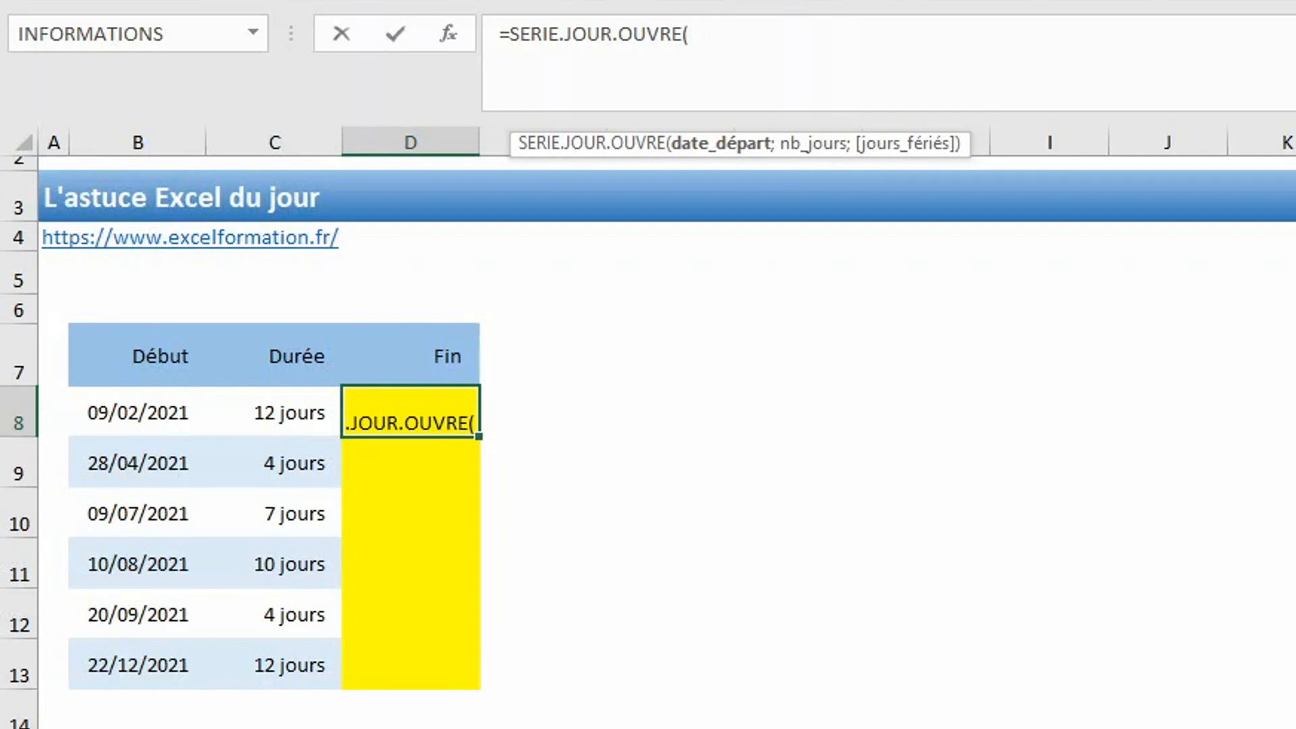
key("ctrl+shift+a")
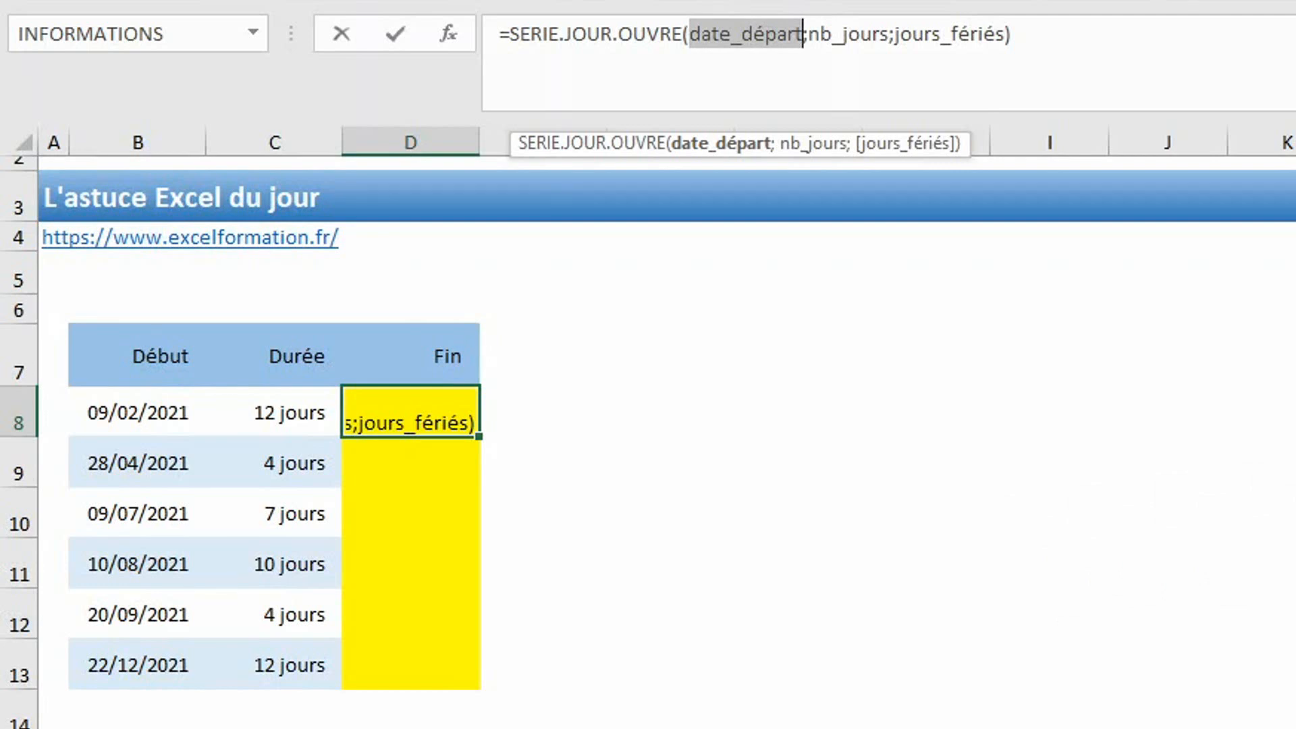
key("Return")
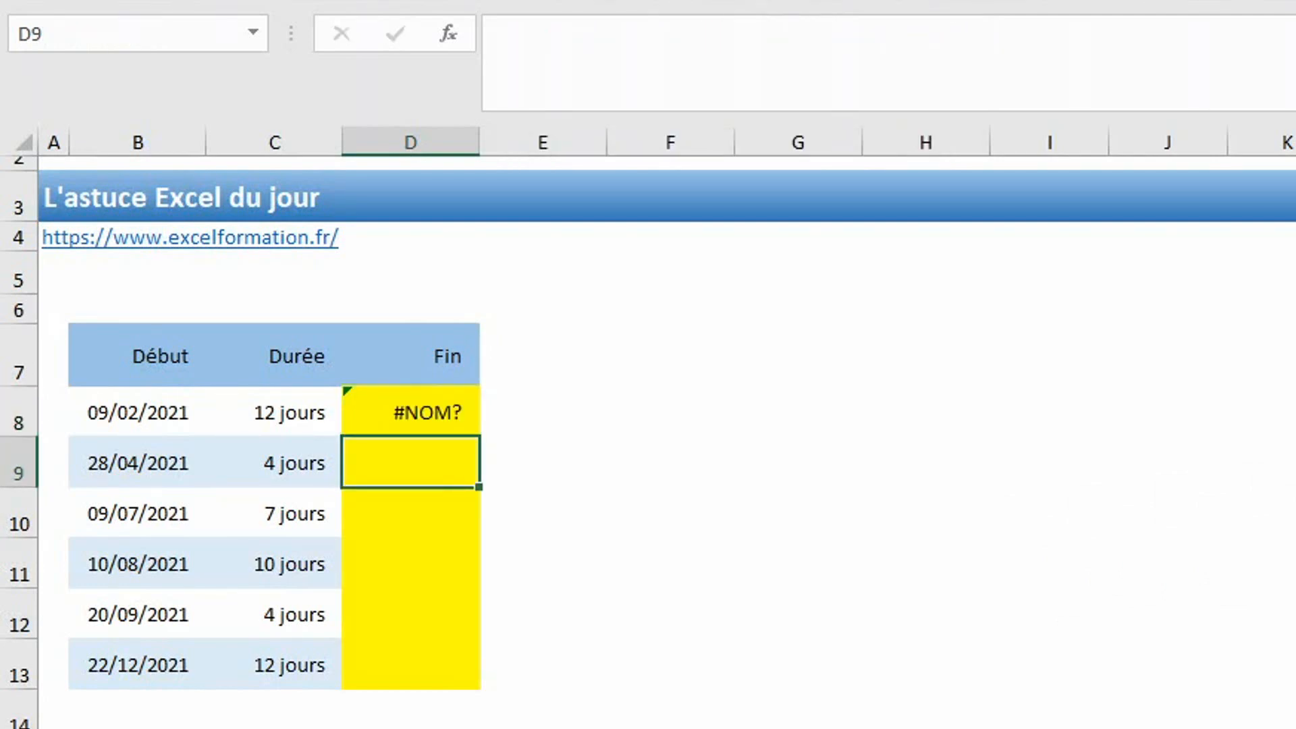
left_click(411, 412)
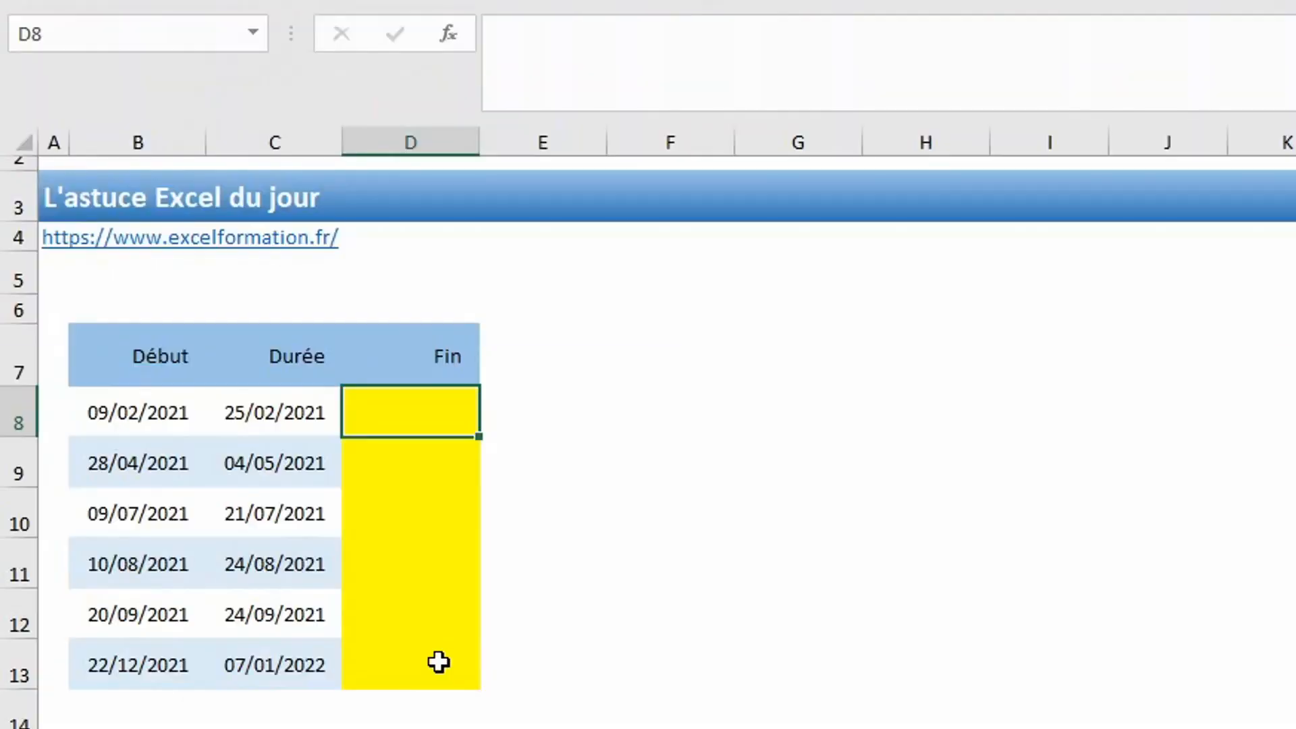
- Begin a NB.JOURS.OUVRES formula in D8 with B8 as the start date and C8 as the end date
type("=nb")
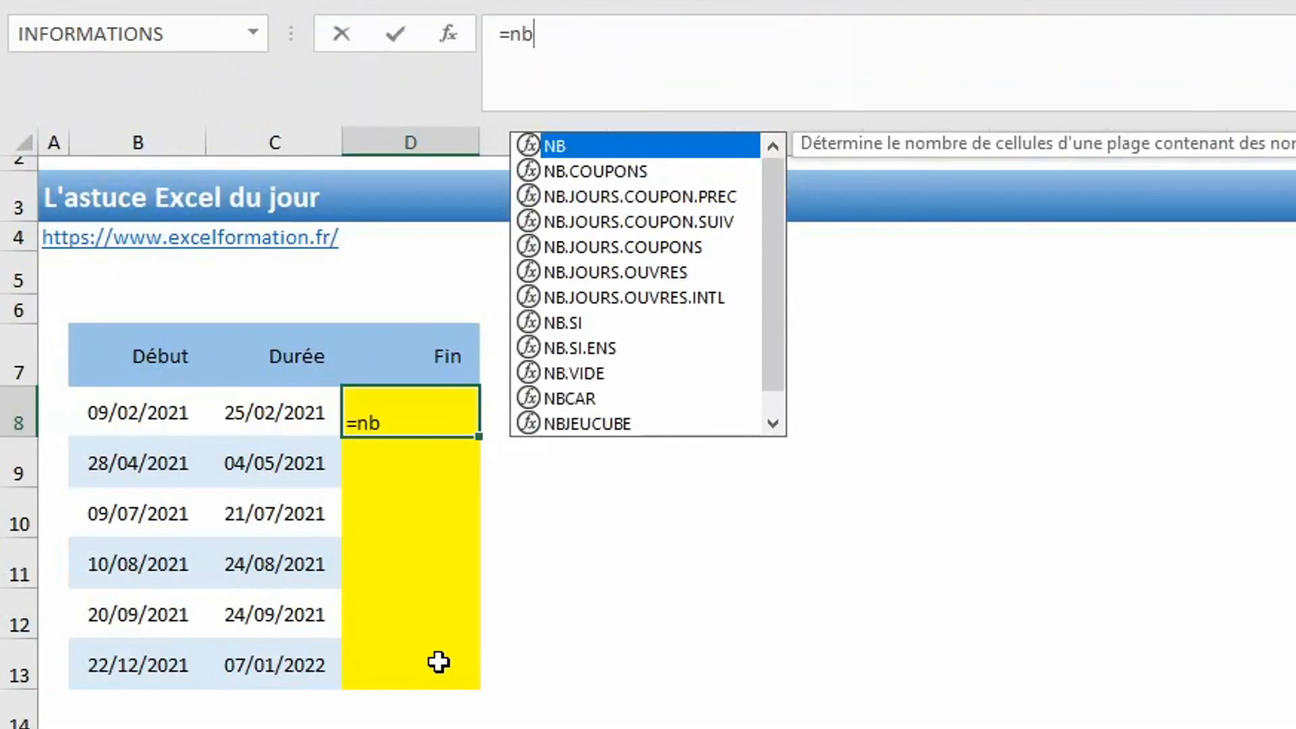
type(".jour")
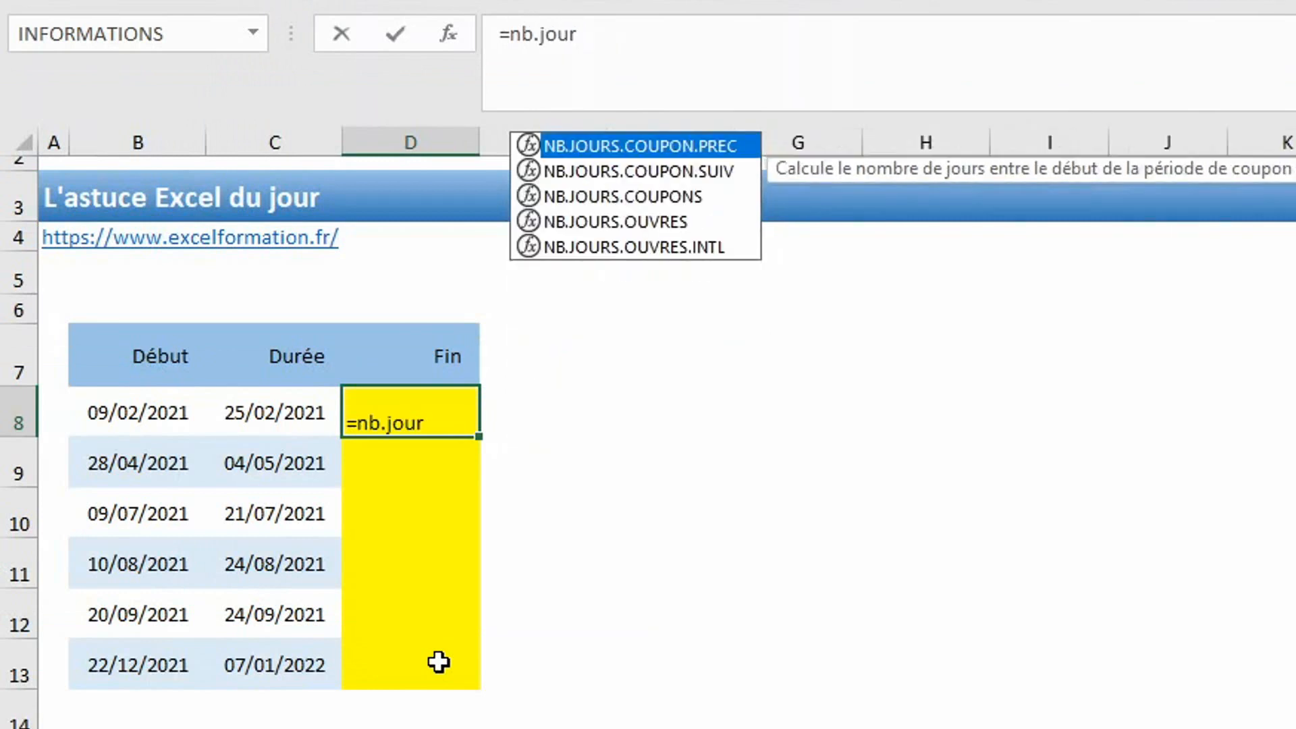
key("Down")
key("Down")
key("Down")
key("Tab")
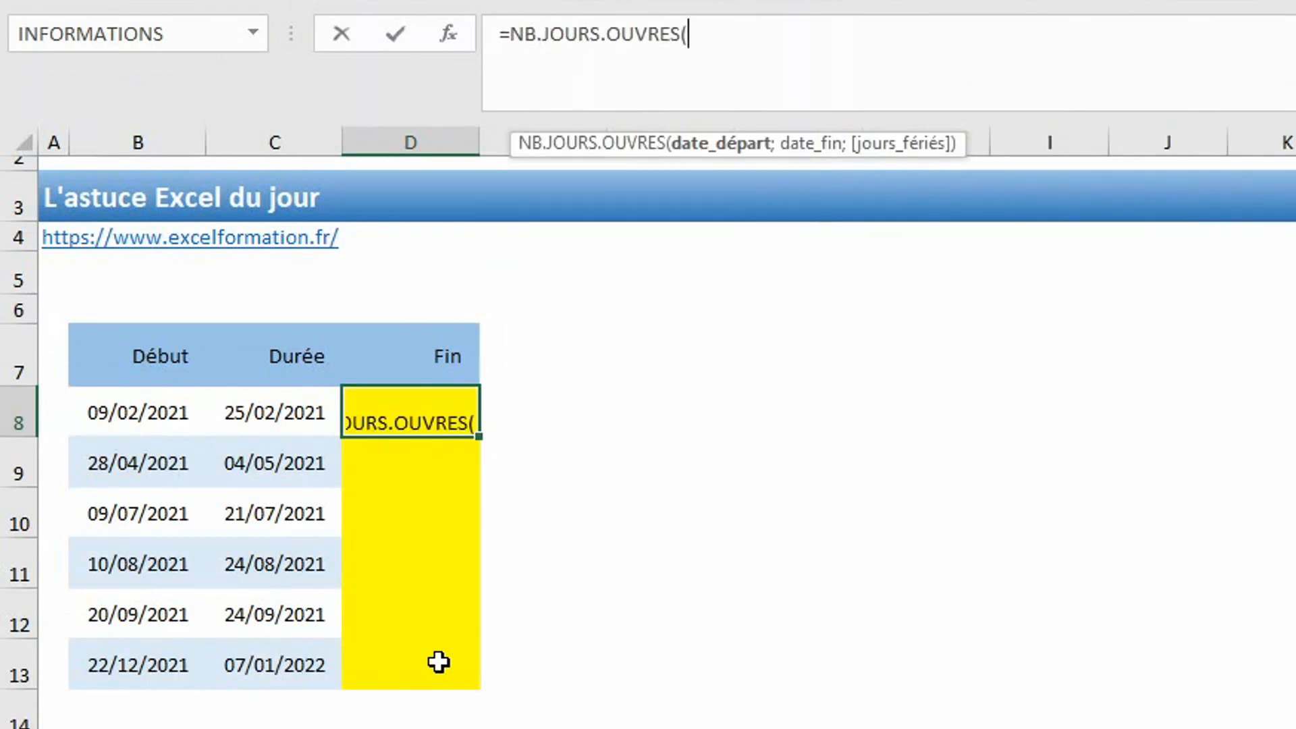
left_click(157, 409)
type(";")
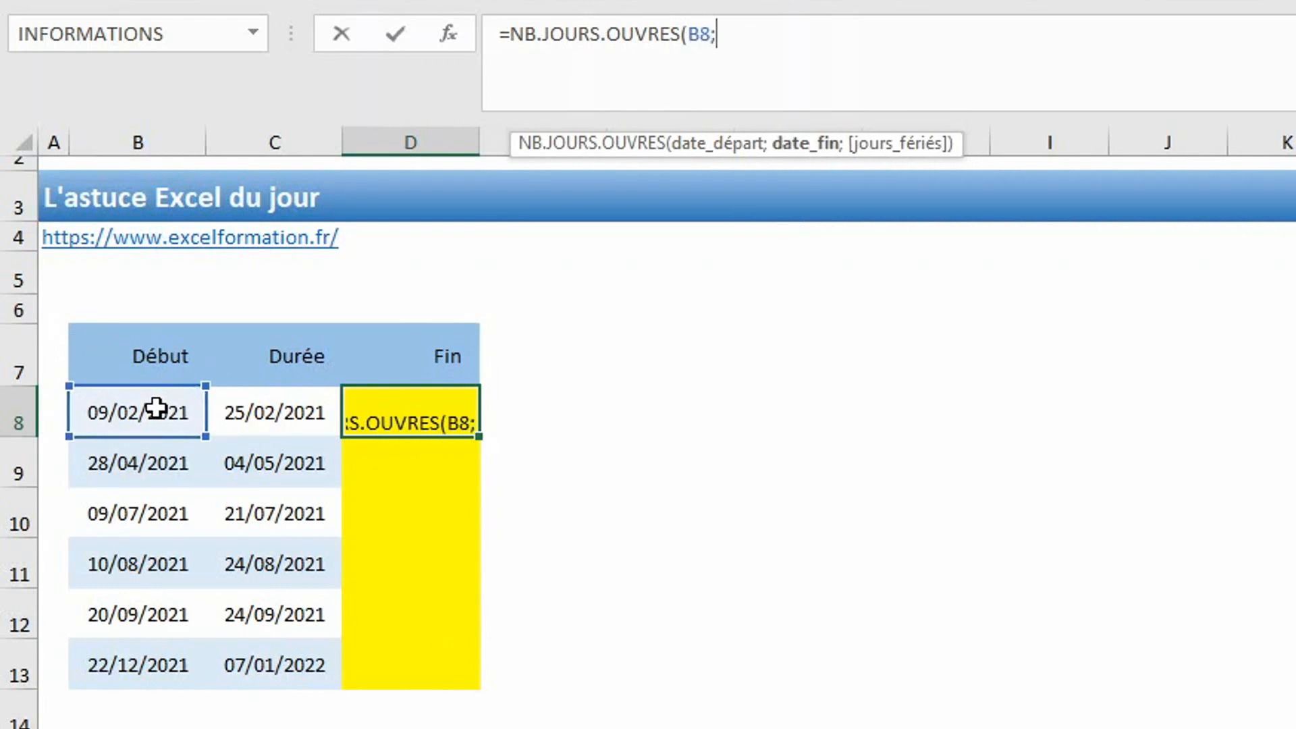
left_click(263, 410)
type(";")
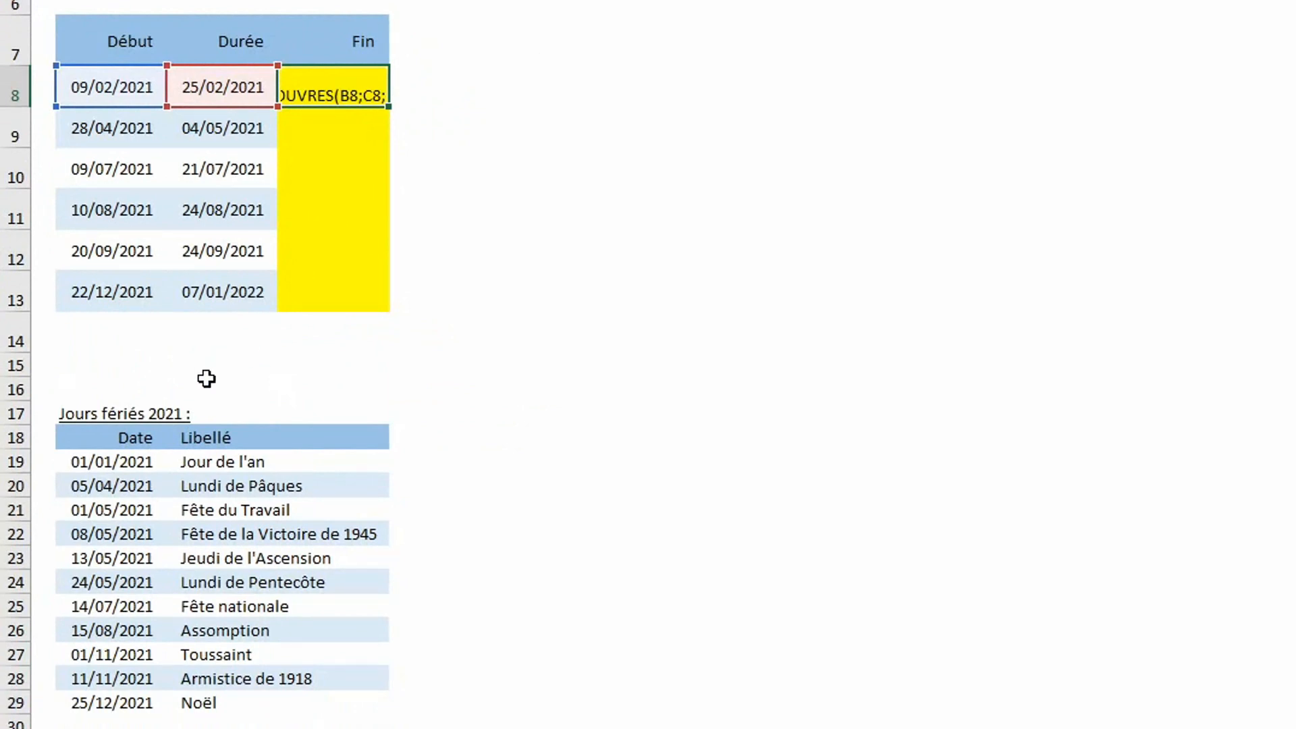
- Complete D8's formula with the absolute holiday range $B$19:$B$29 and copy it down the rest of the Fin column
left_click_drag(111, 463, 120, 715)
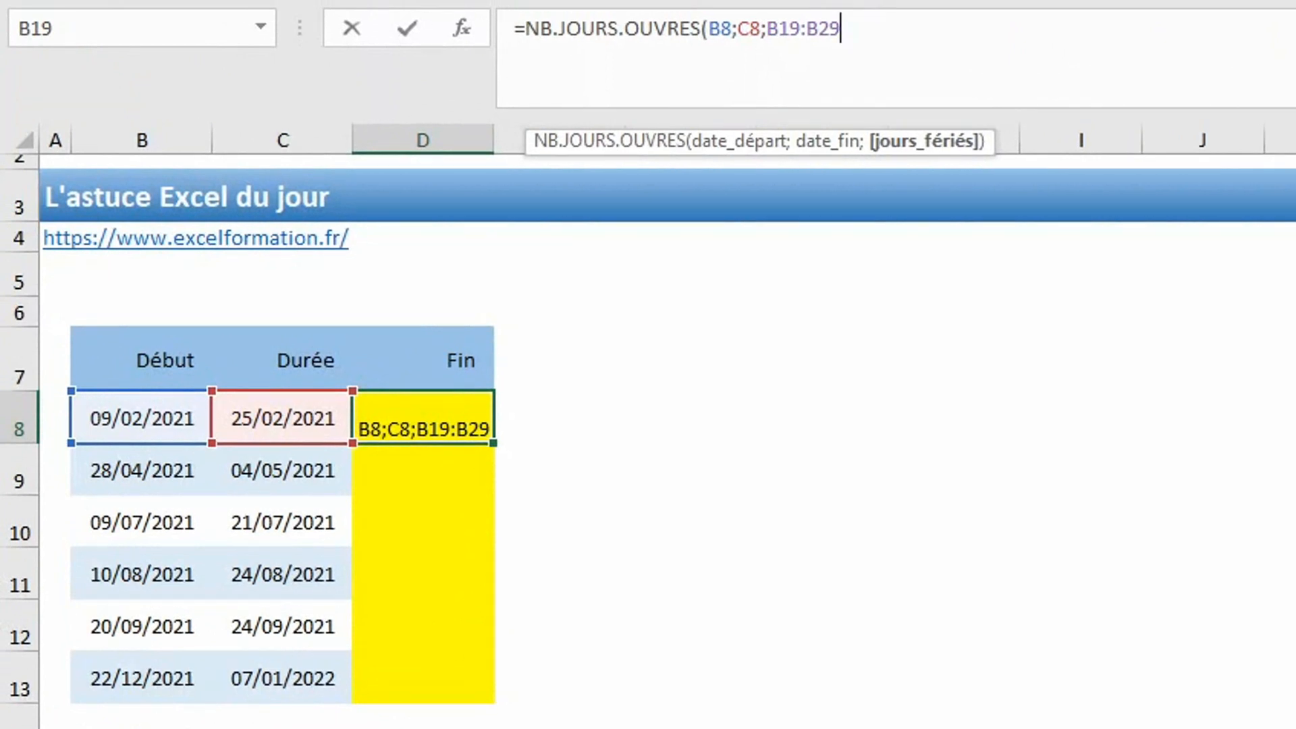
key("F4")
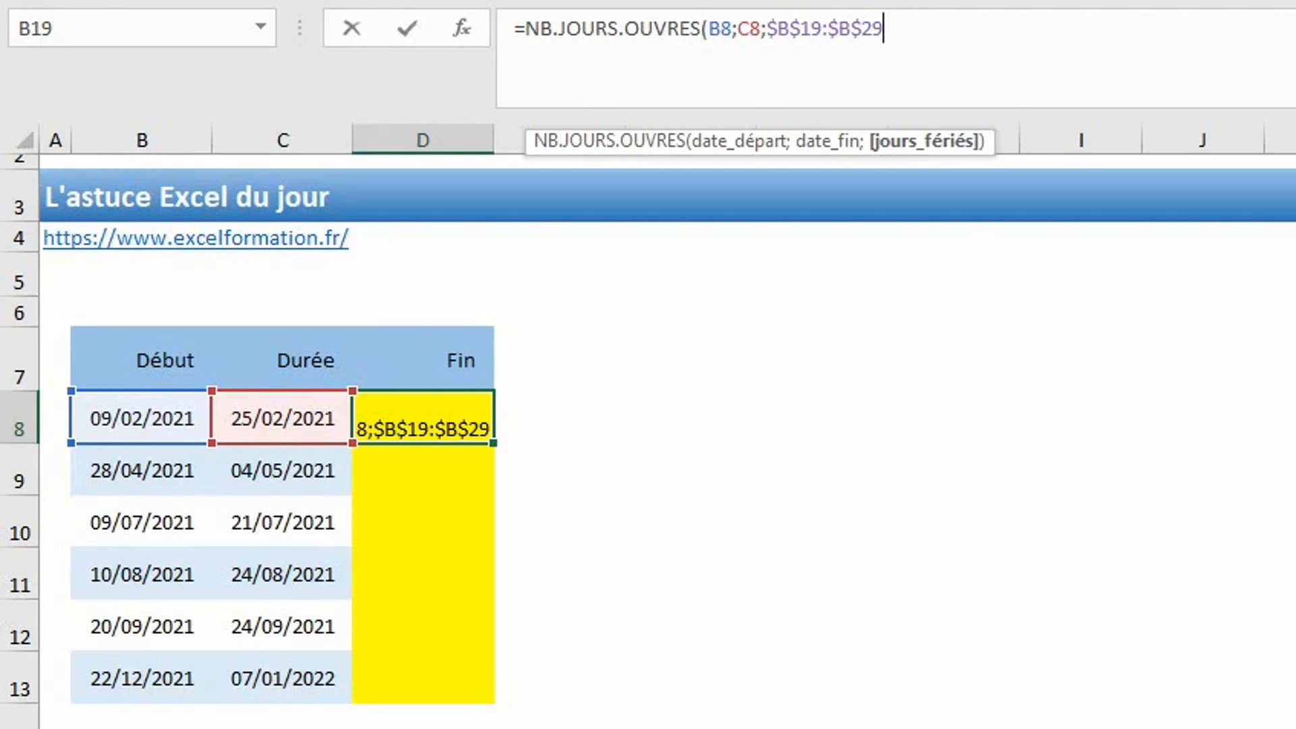
type(")")
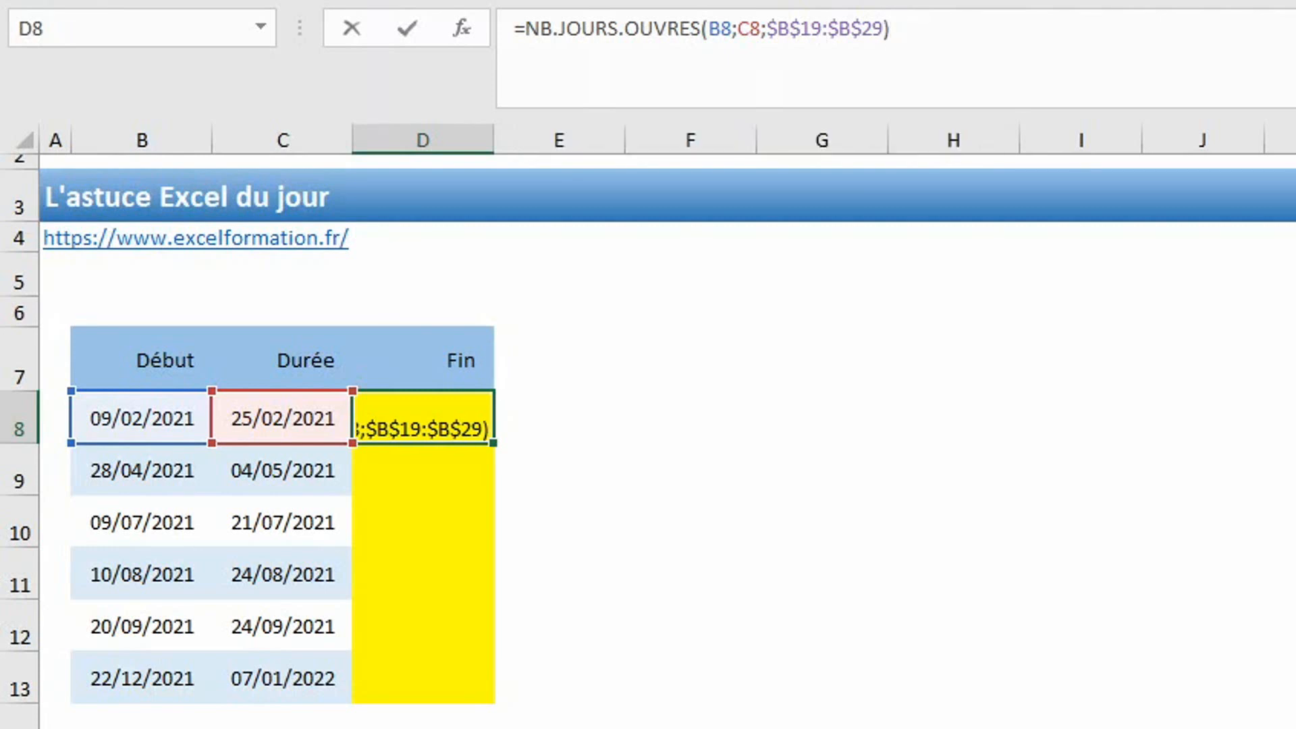
key("Return")
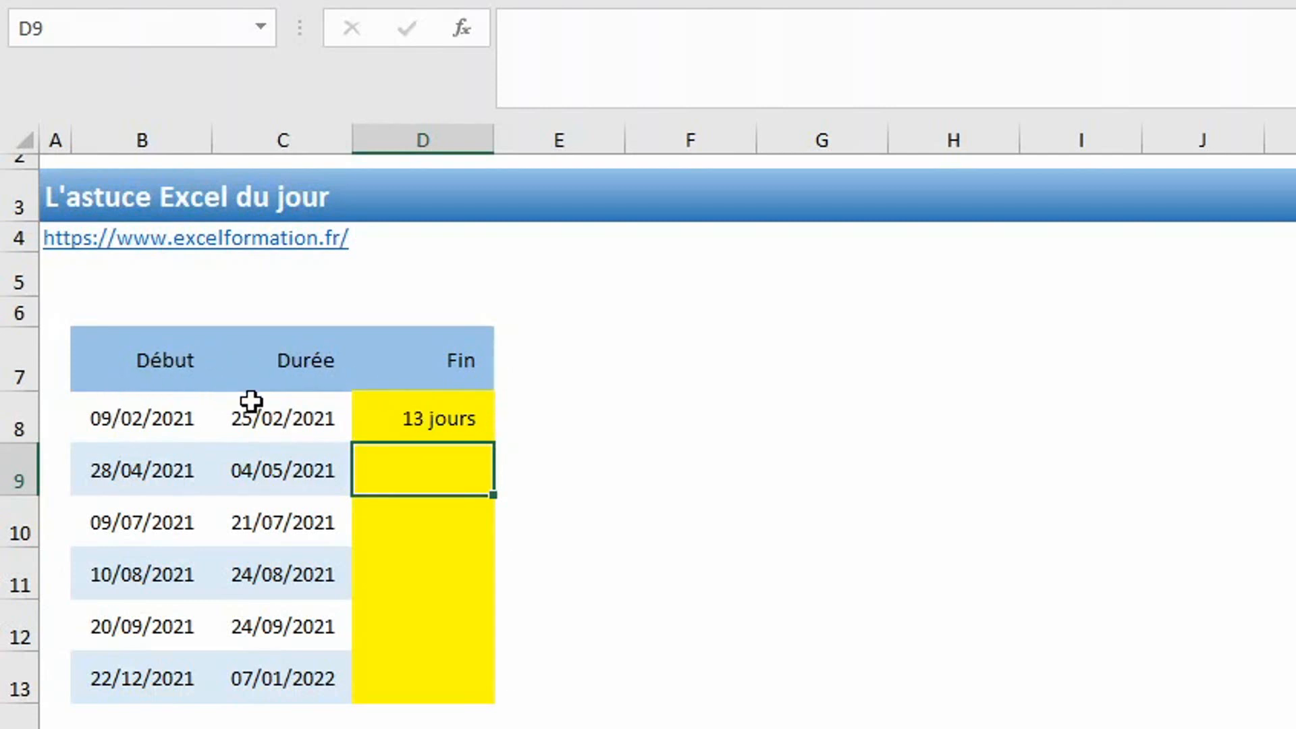
left_click(441, 410)
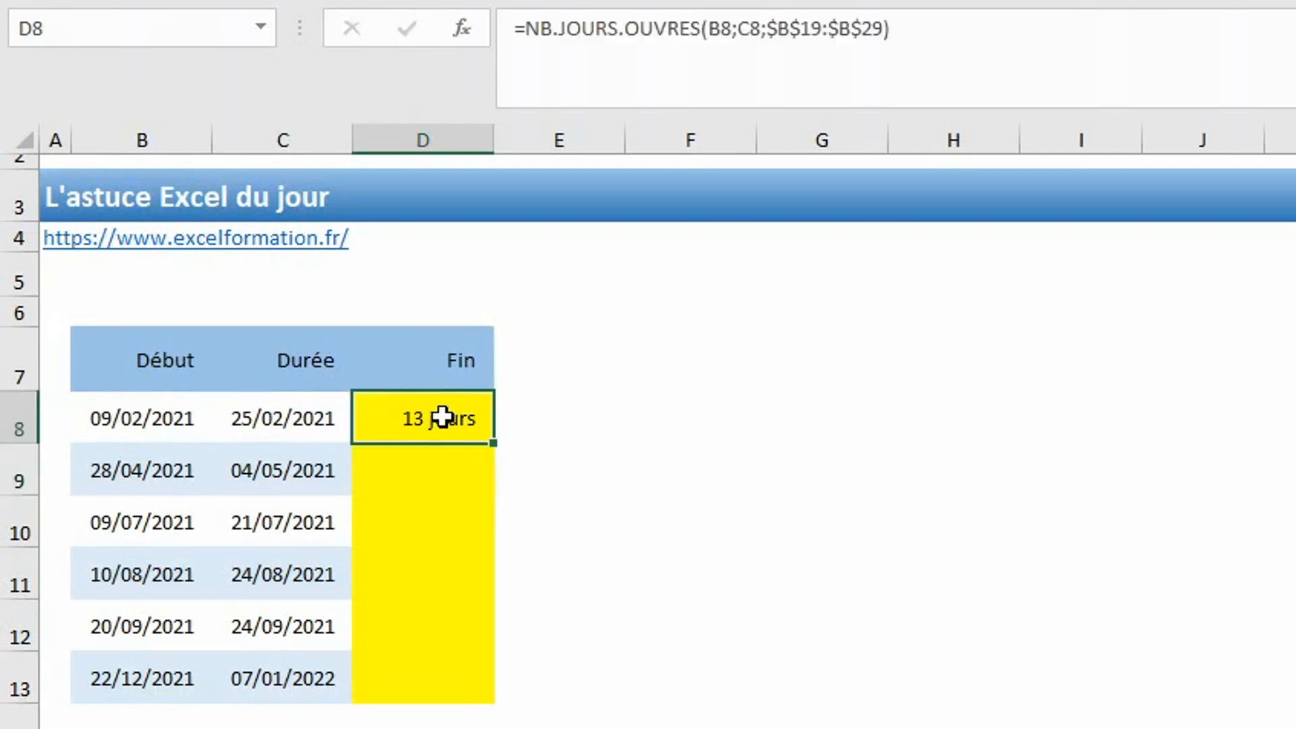
double_click(497, 442)
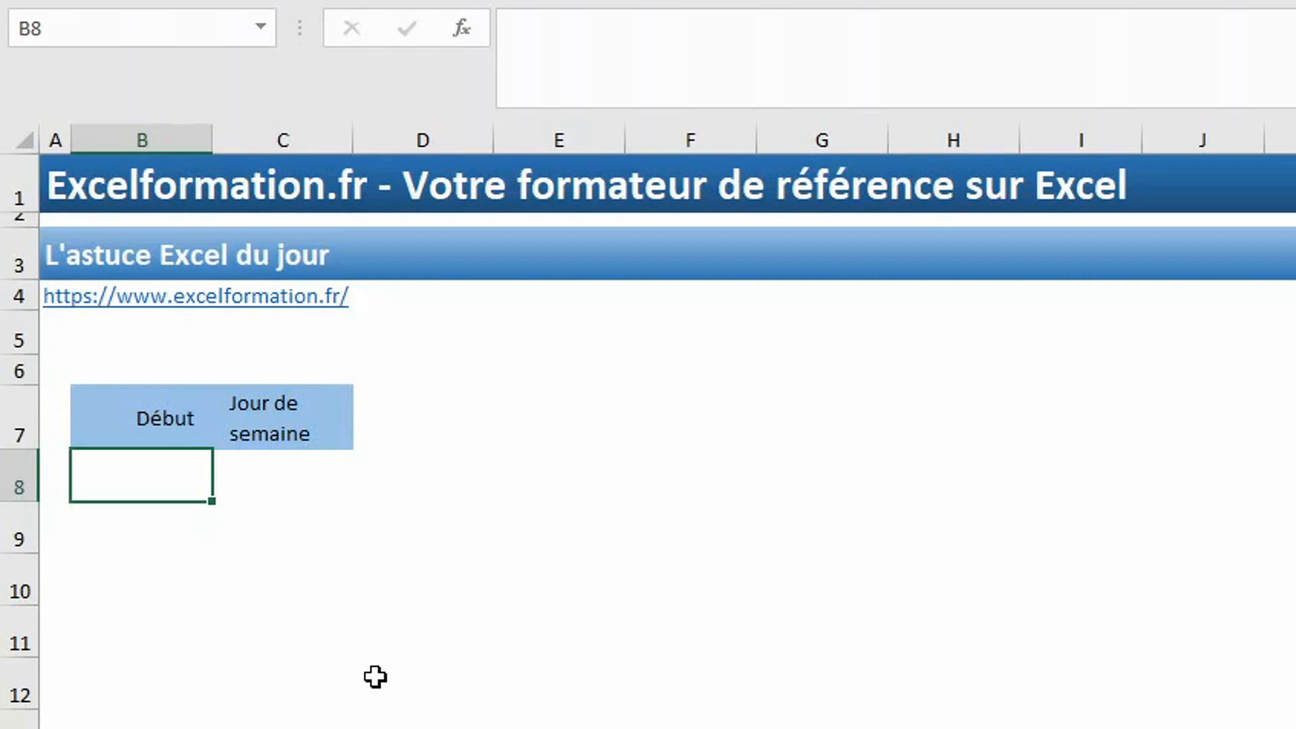
- Enter the date 14/07/2021 in B8 under Début
type("14/07")
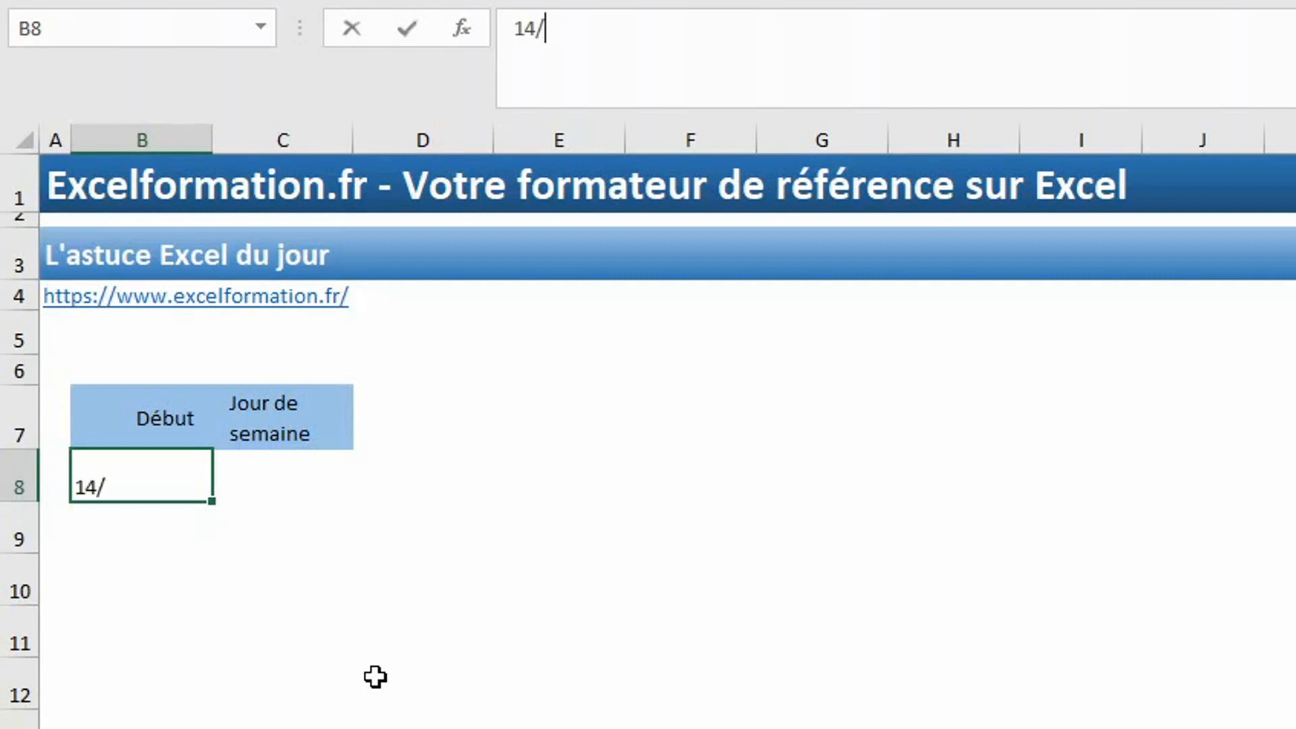
key("Return")
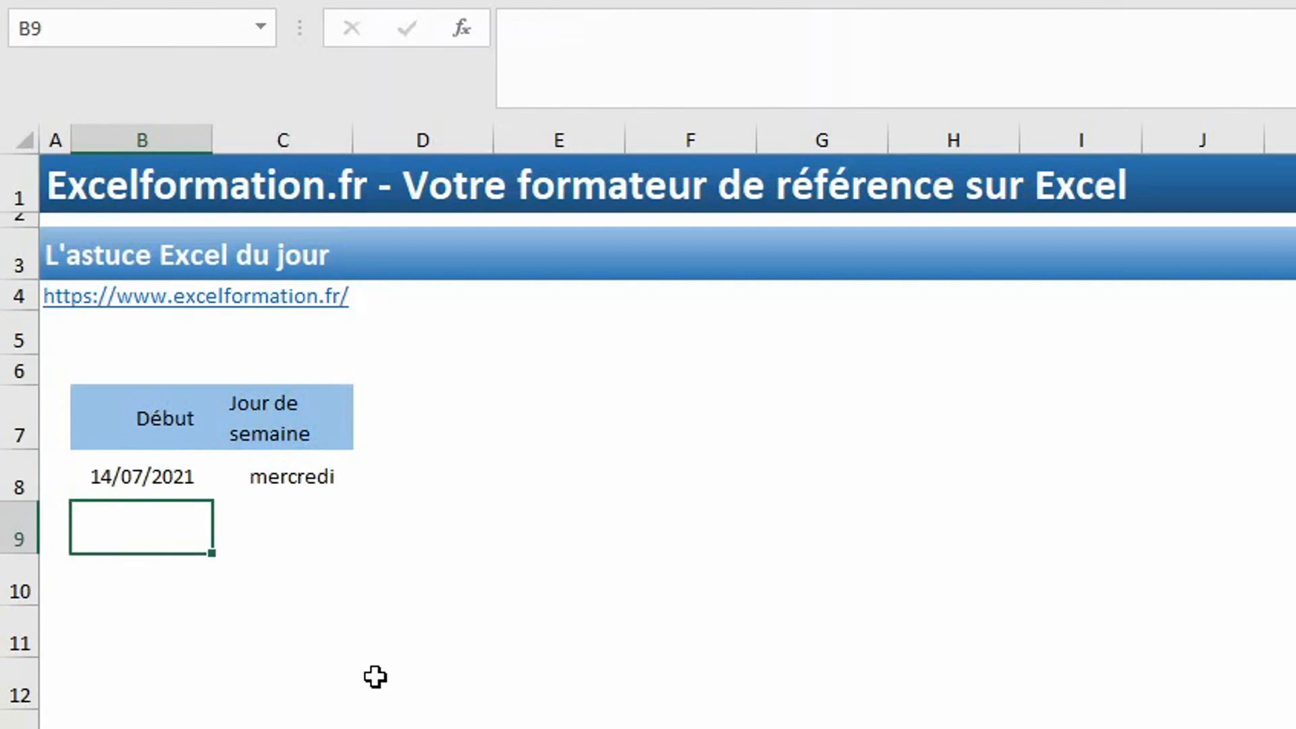
- Fill a chronological series down the column from B8 with the Jour unit, a step of 7 and last value 31/12/2021
left_click(150, 466)
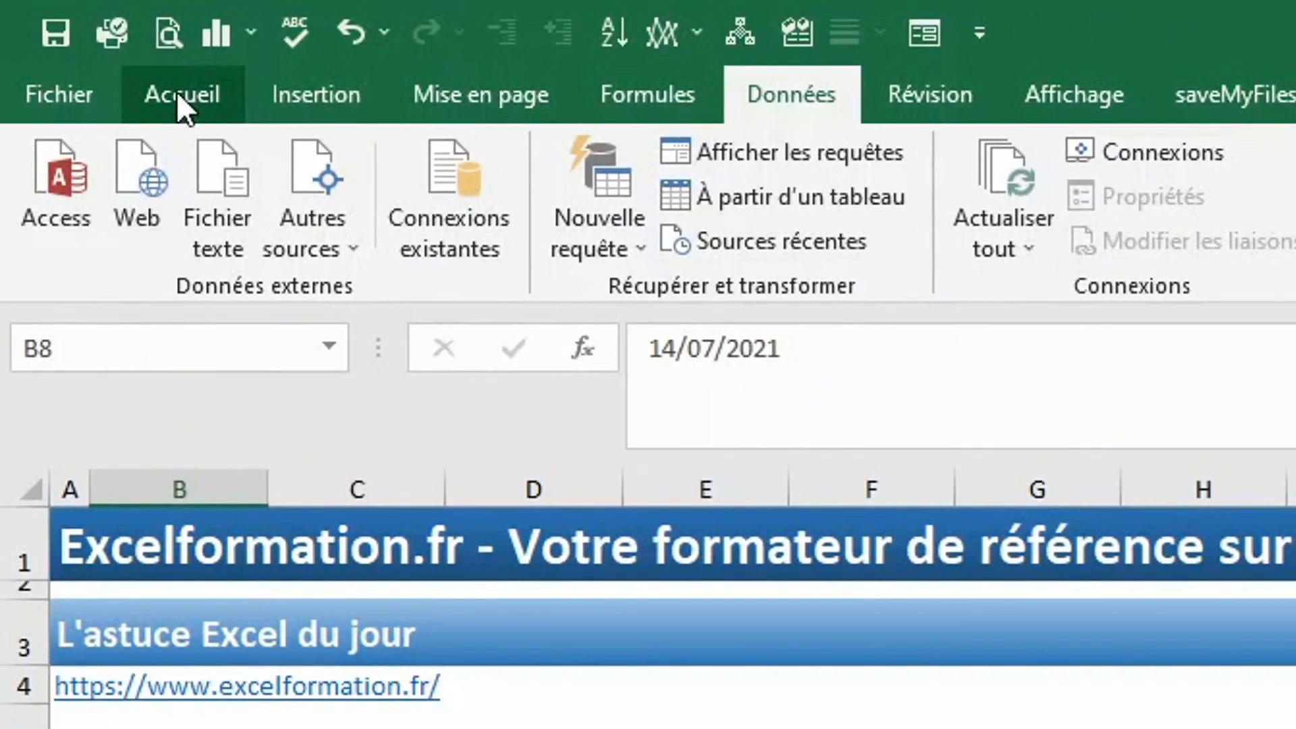
left_click(176, 91)
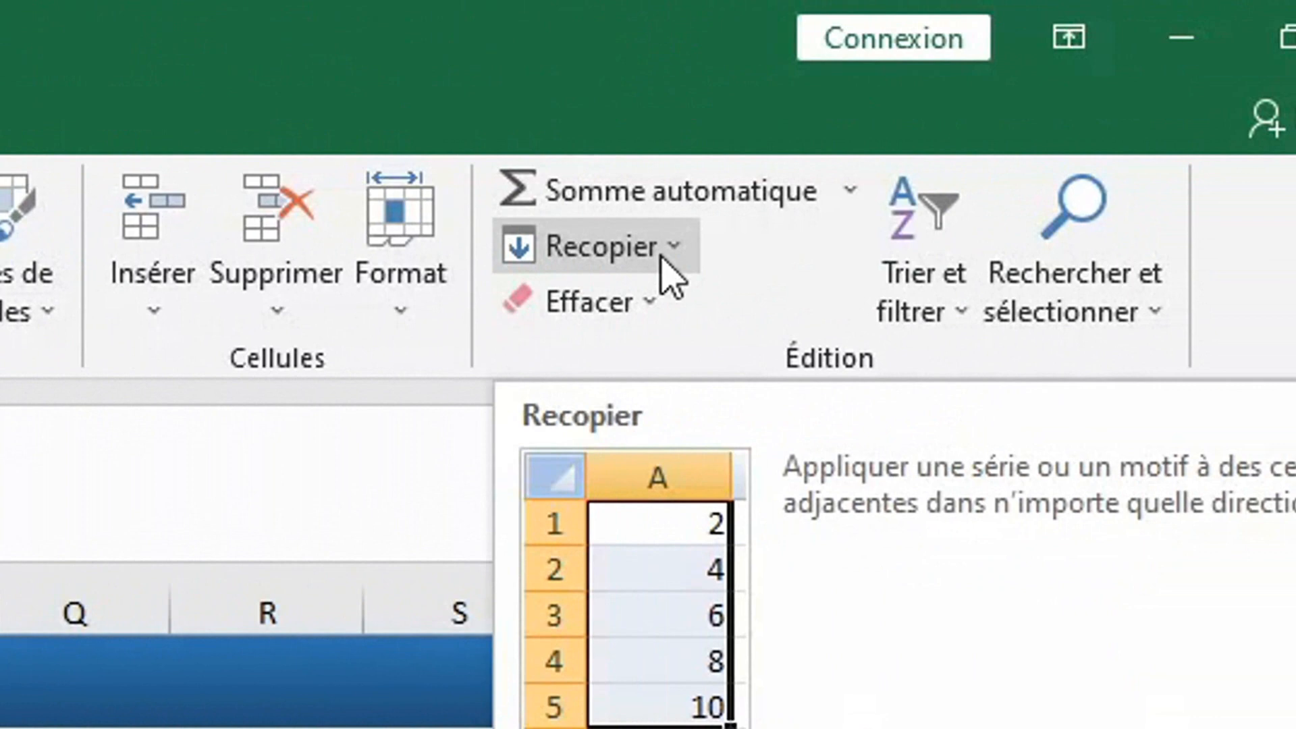
left_click(662, 255)
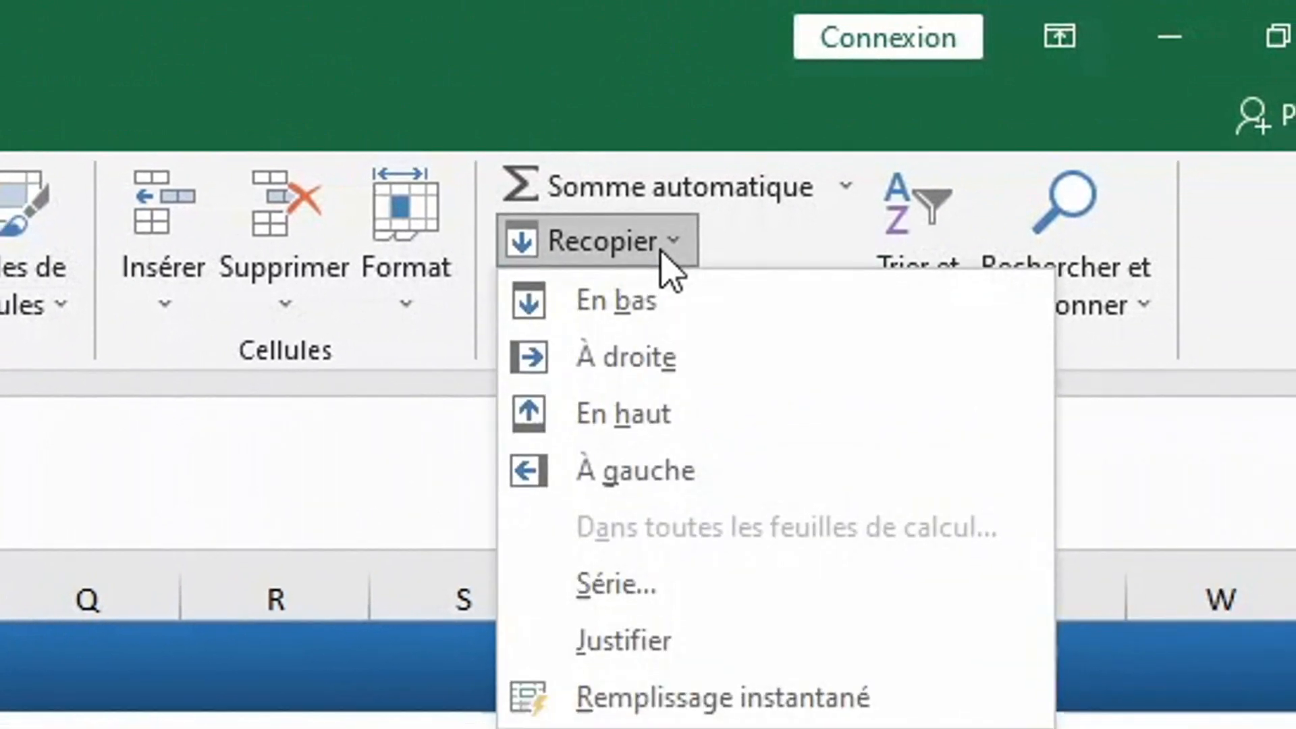
left_click(658, 587)
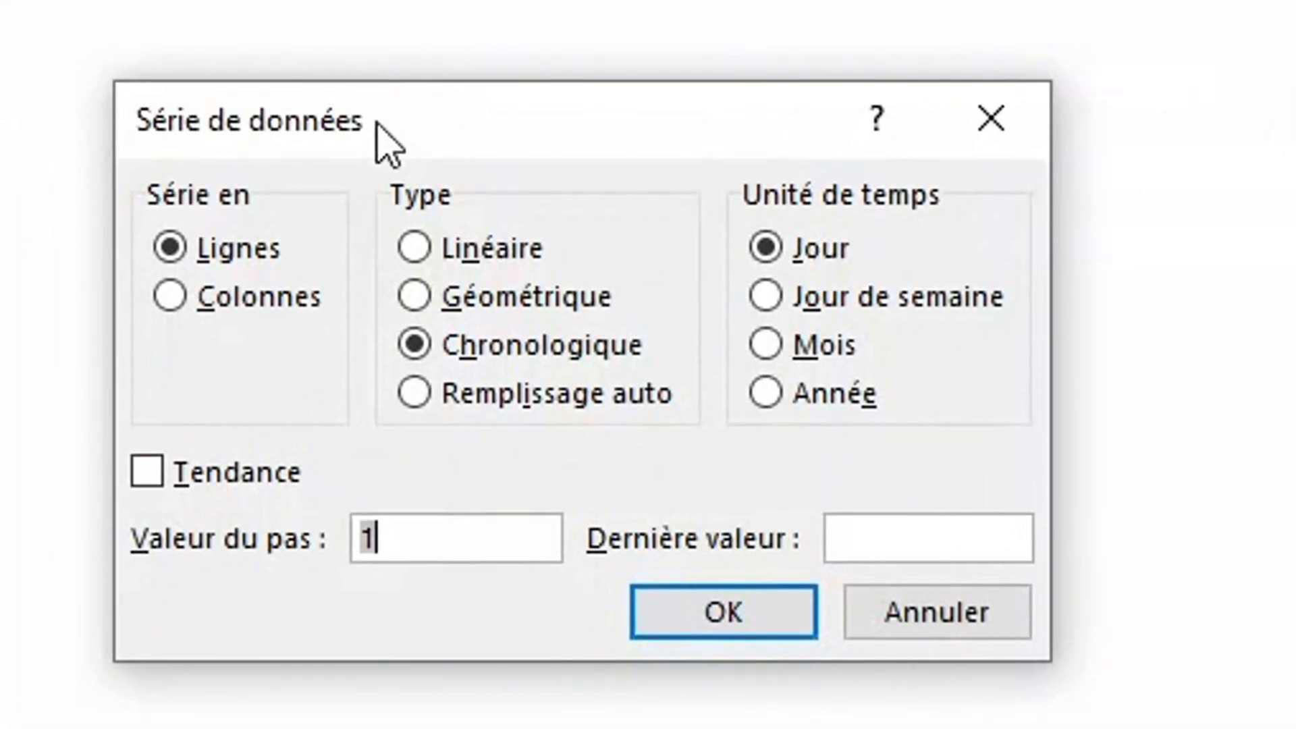
left_click(264, 300)
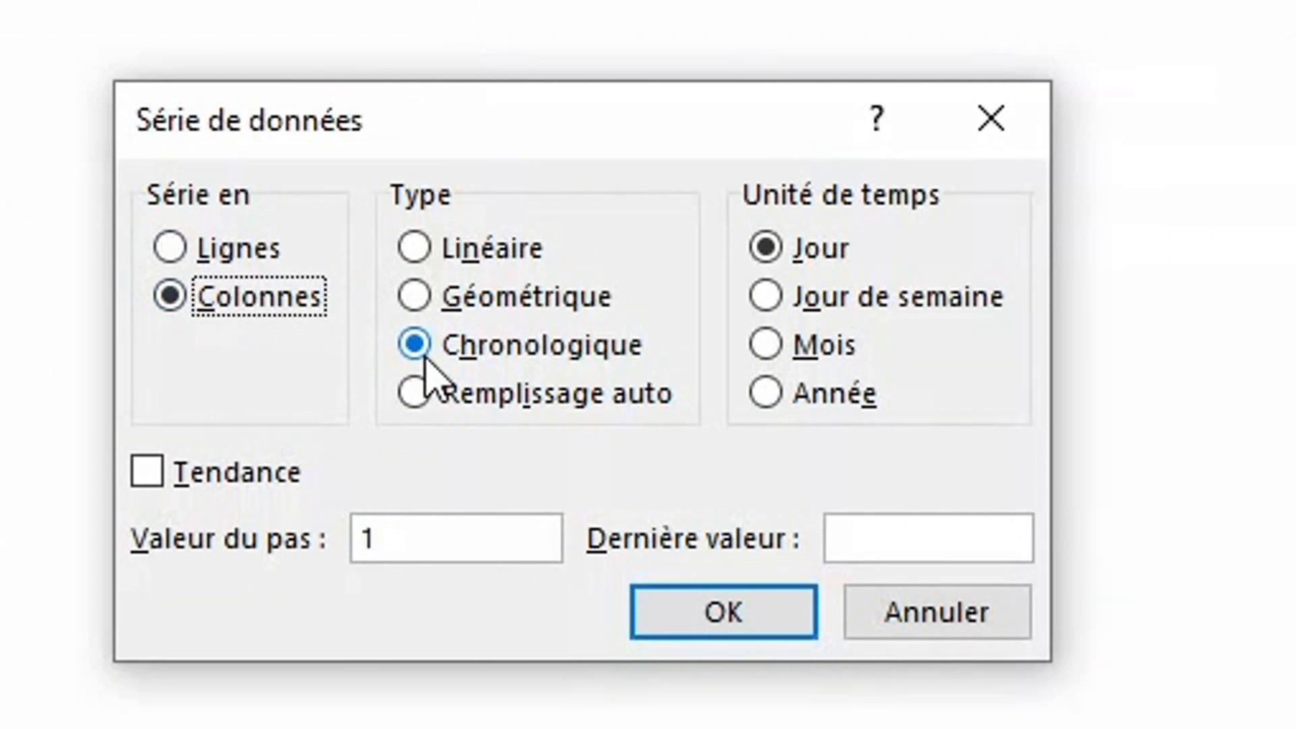
double_click(419, 541)
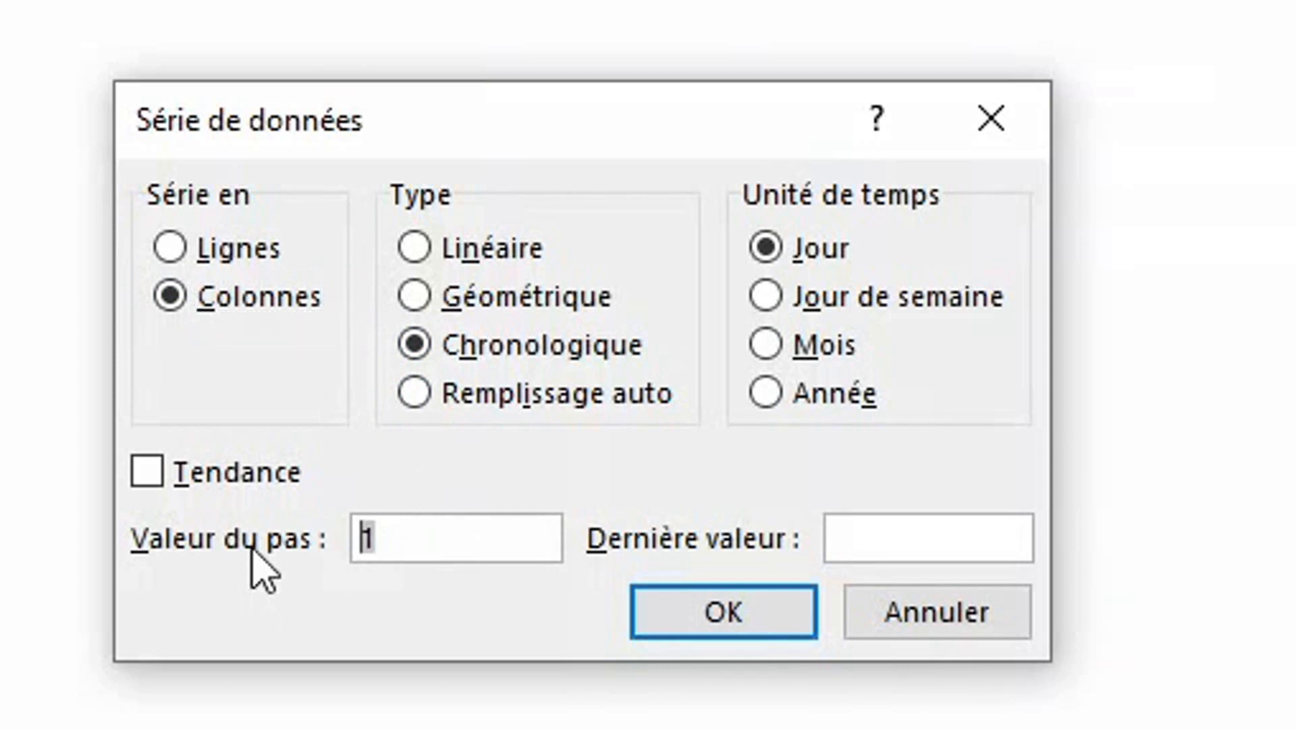
type("7")
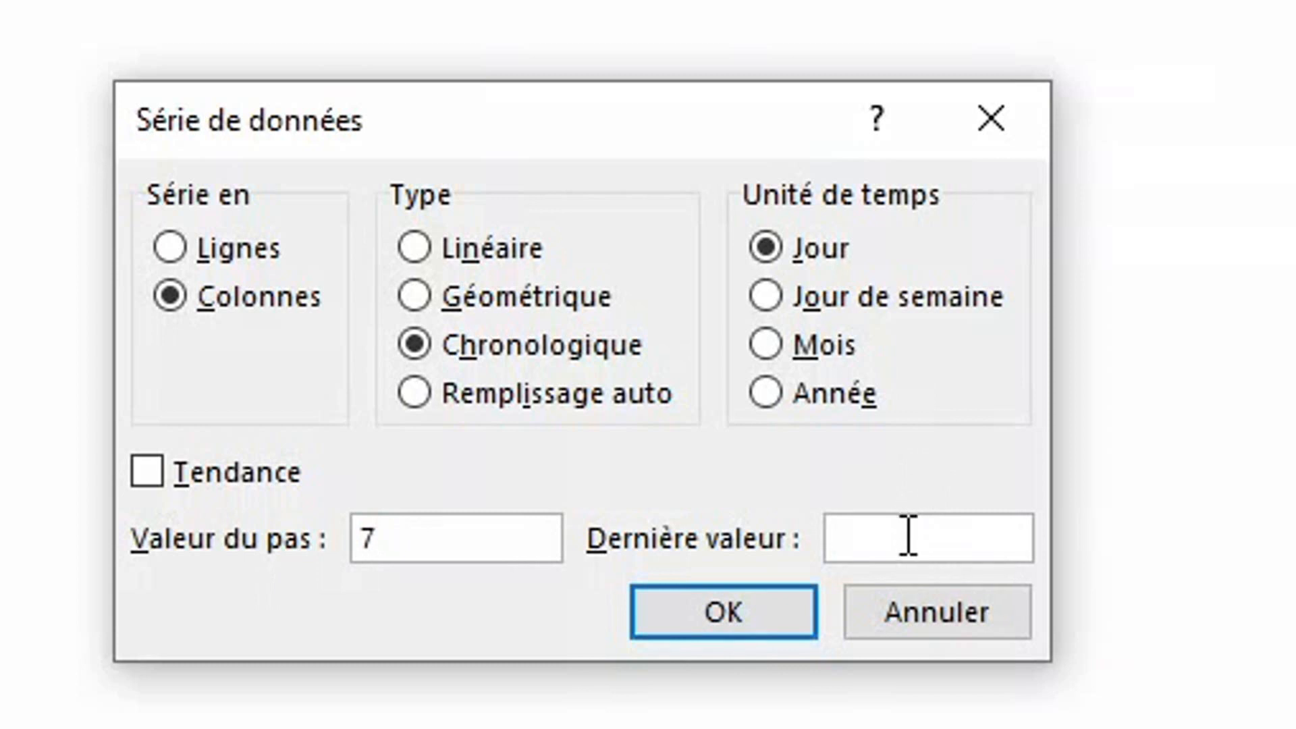
left_click(908, 537)
type("31/12/")
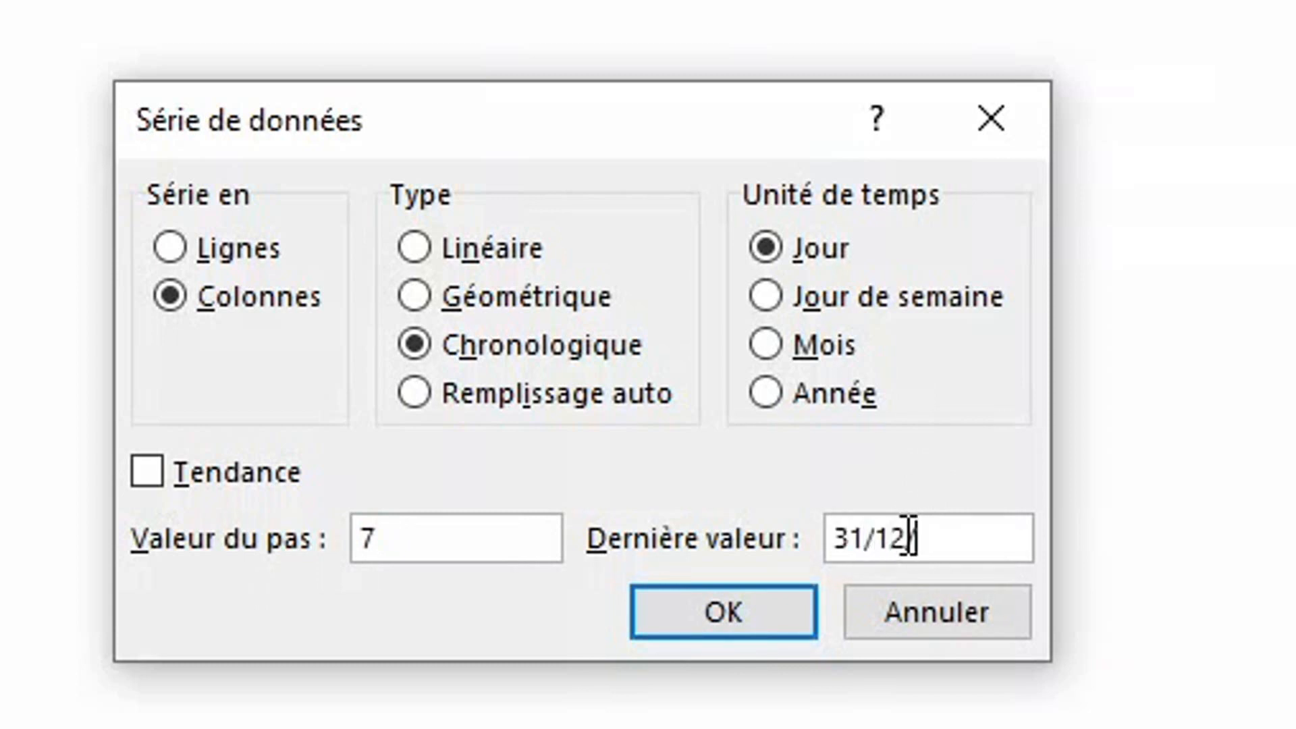
type("2021")
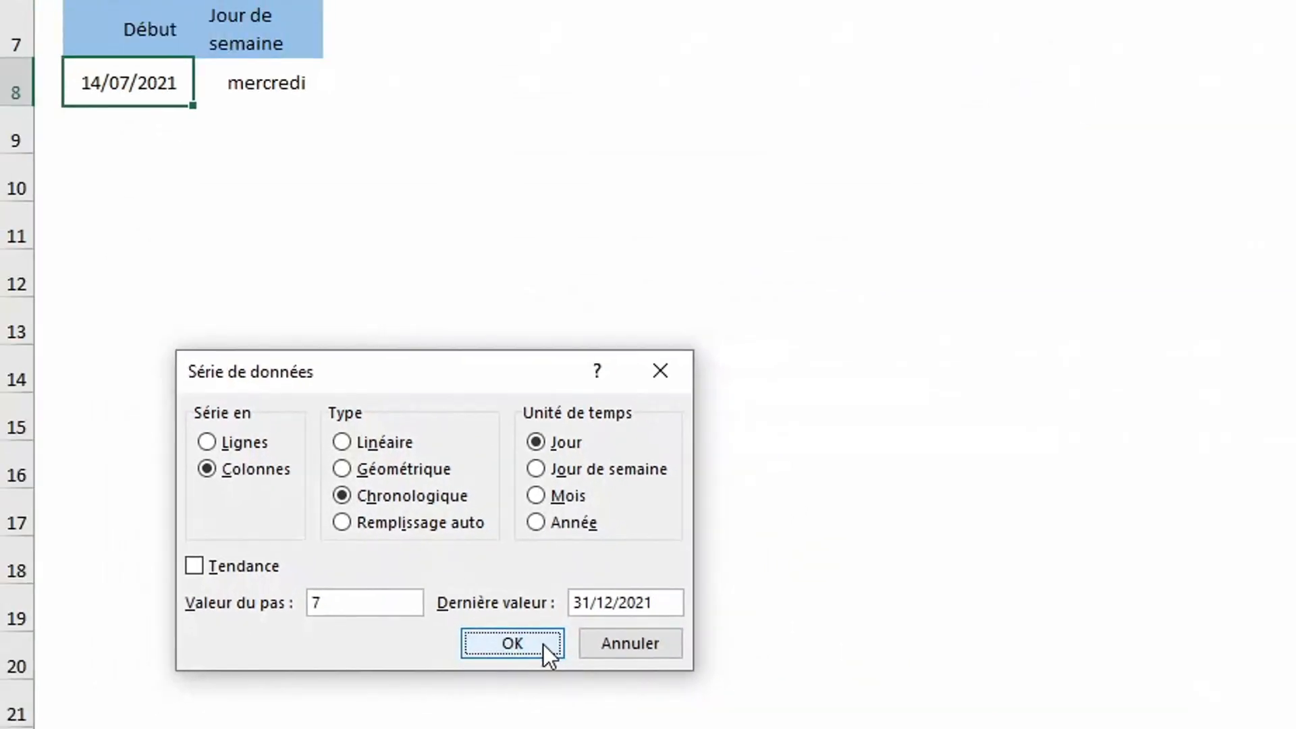
left_click(777, 615)
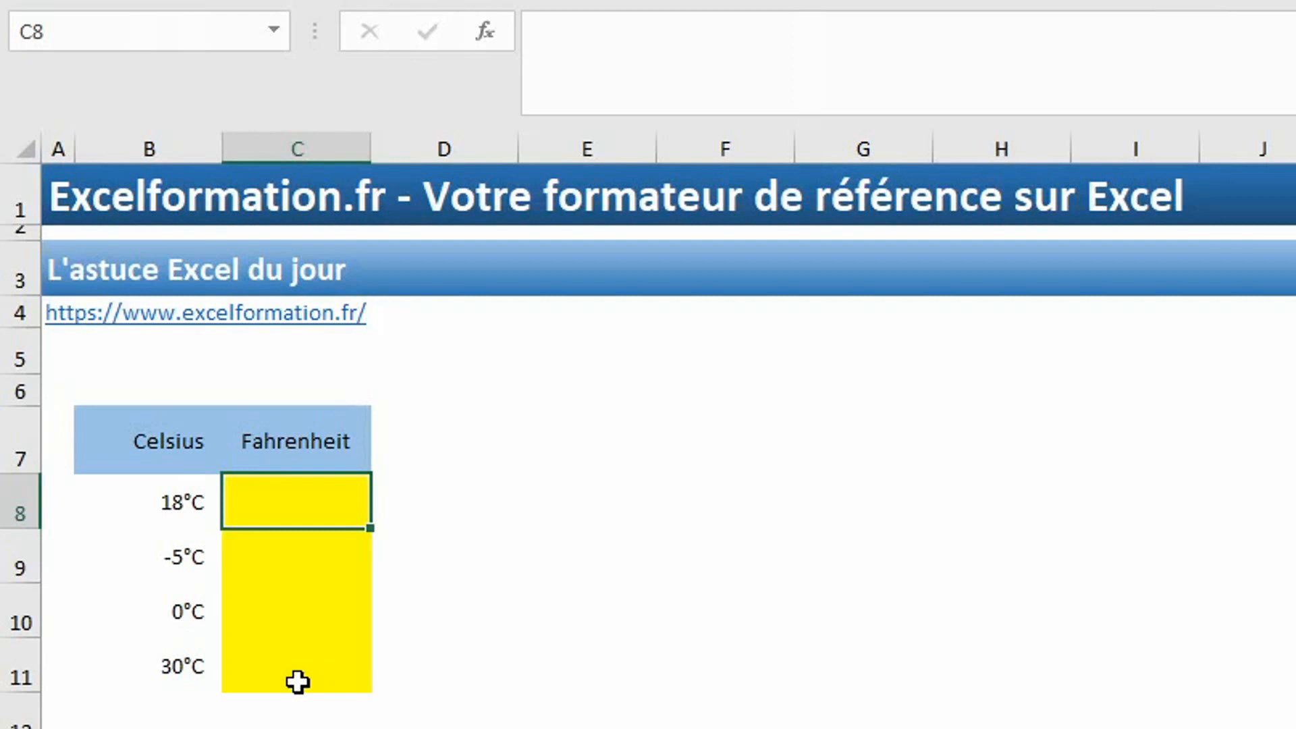
- Enter =CONVERT(B8;"C";"F") in C8 to convert Celsius to Fahrenheit and copy the formula down to C11
type("=conver")
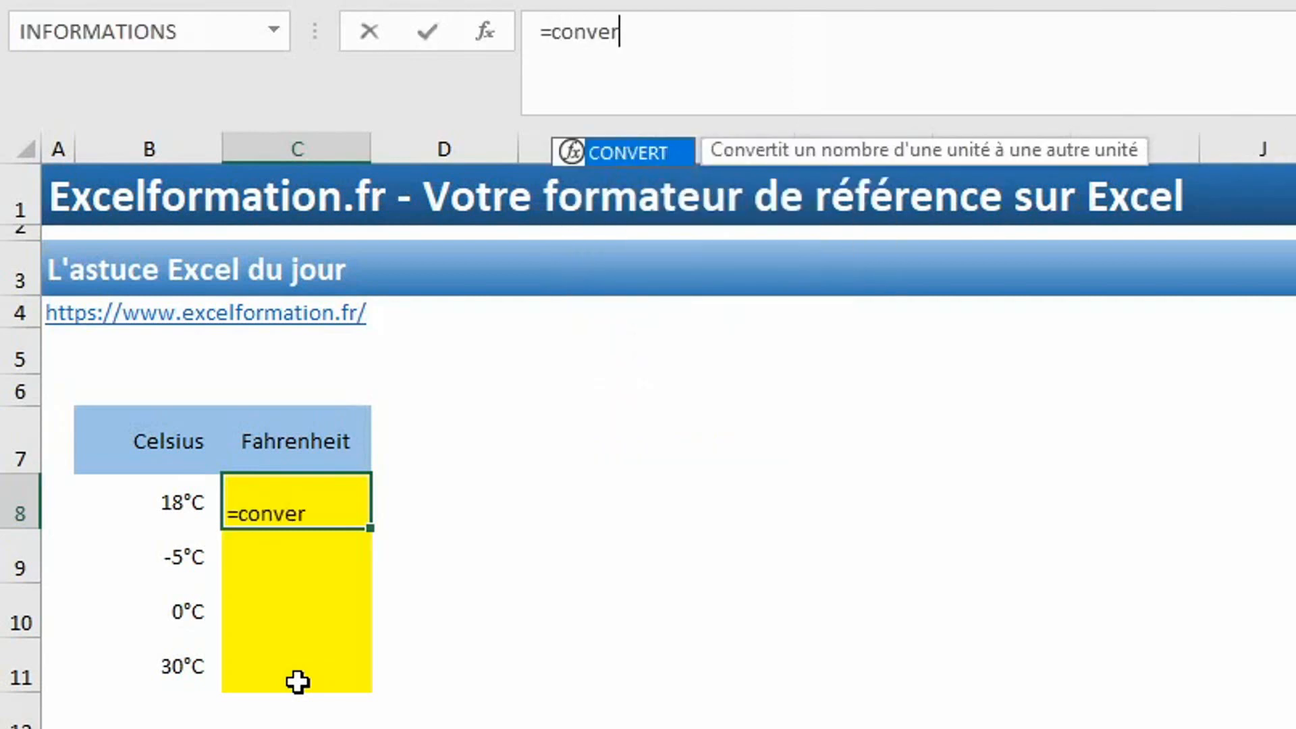
type("t(")
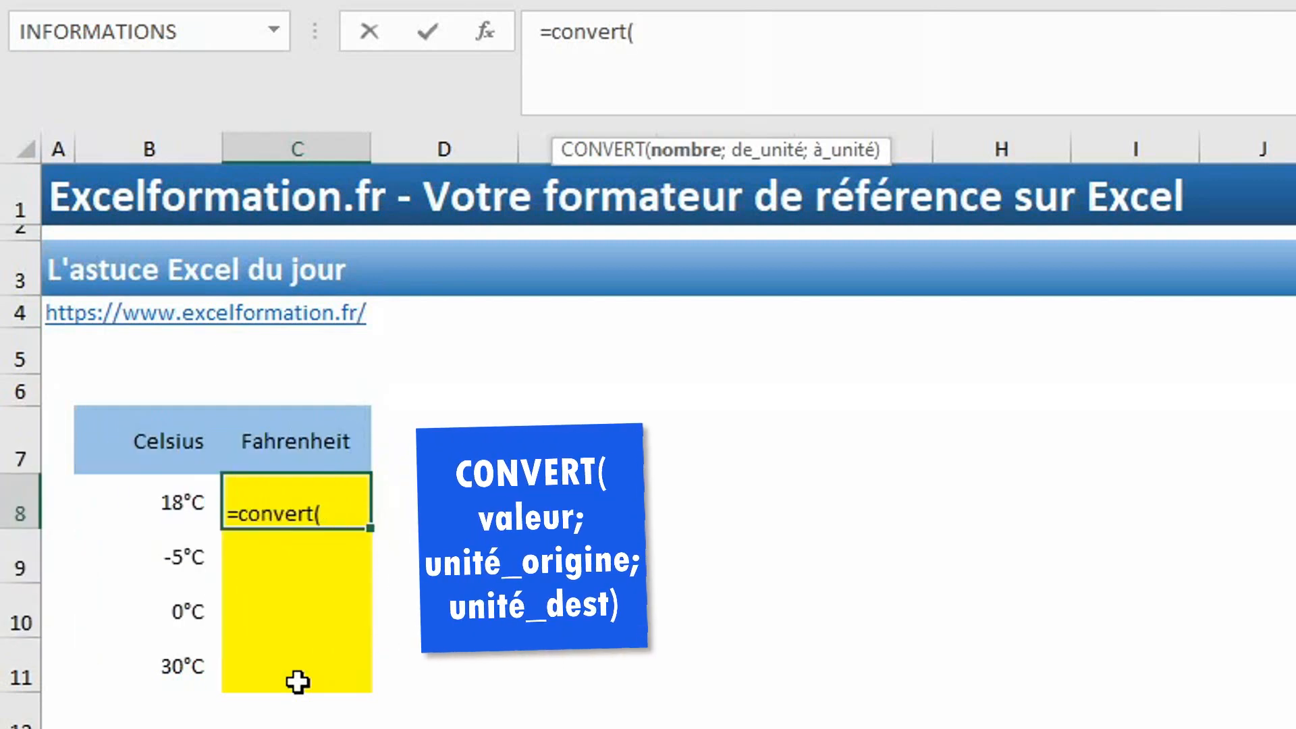
left_click(184, 498)
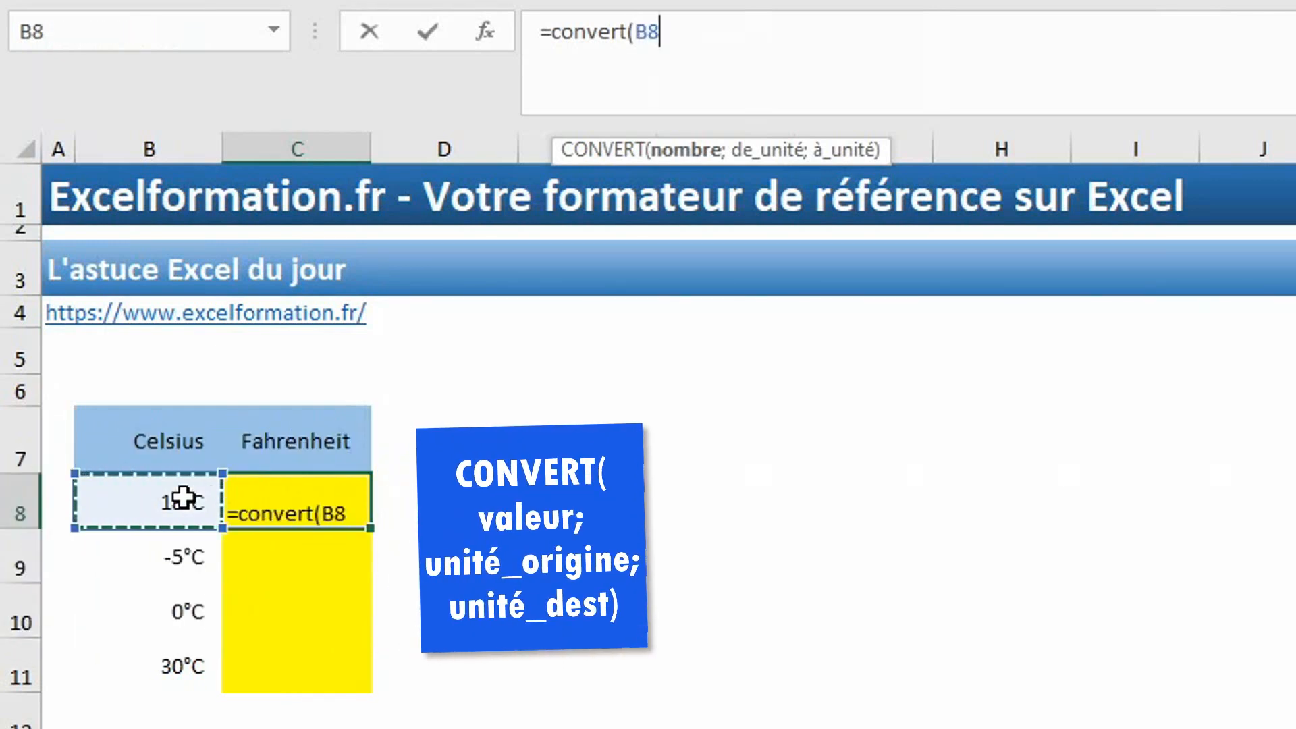
type(";\"")
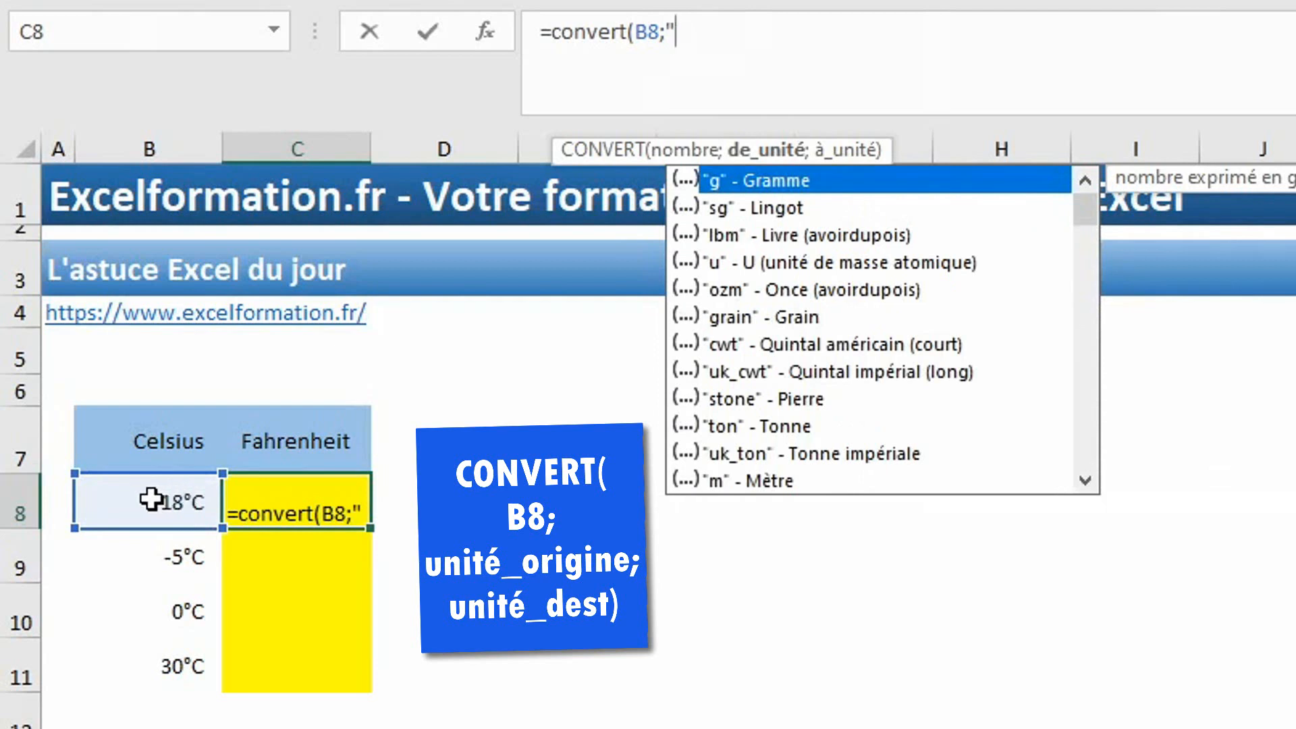
type("C")
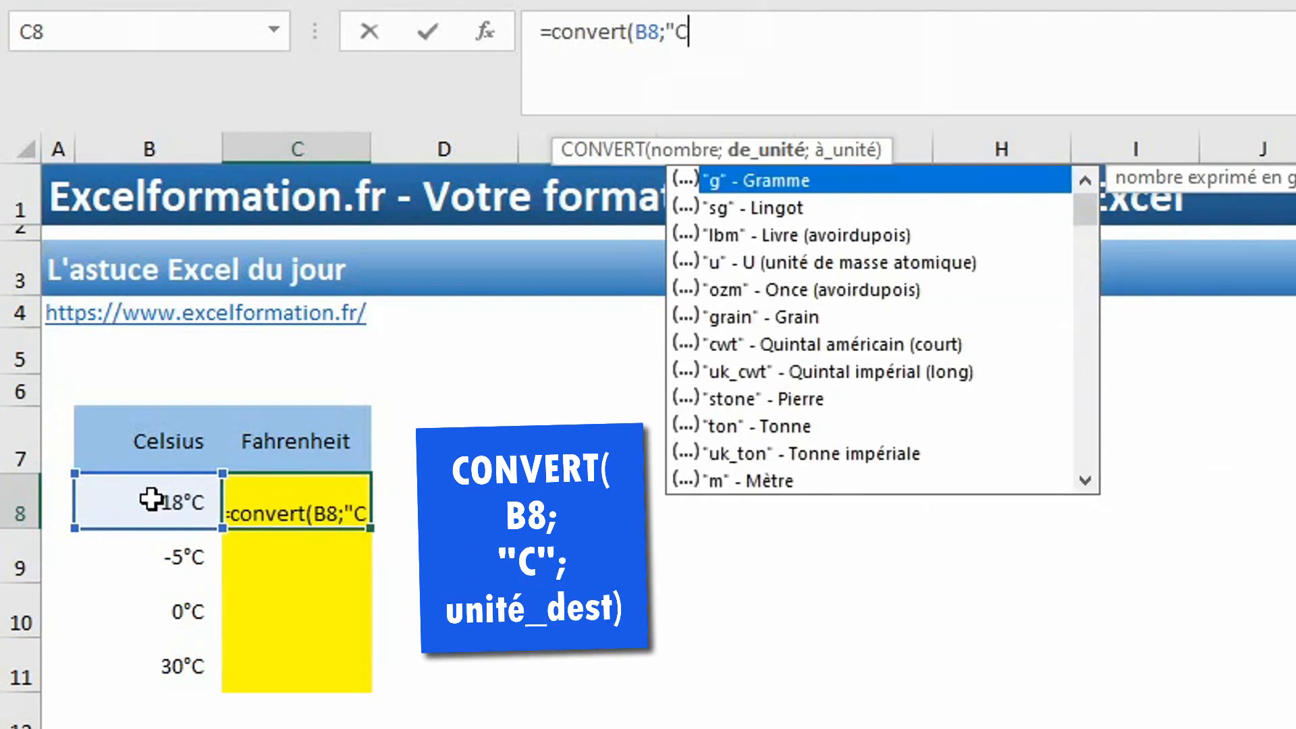
type("\";")
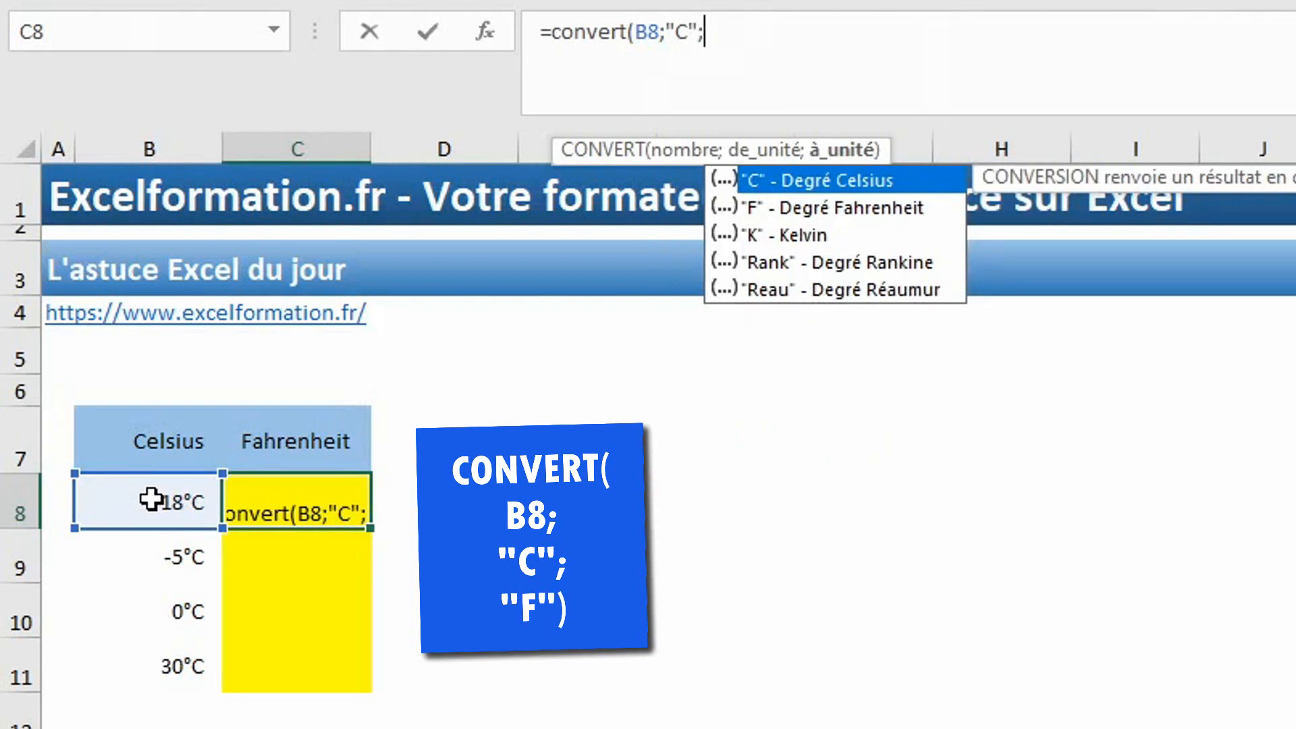
key("Down")
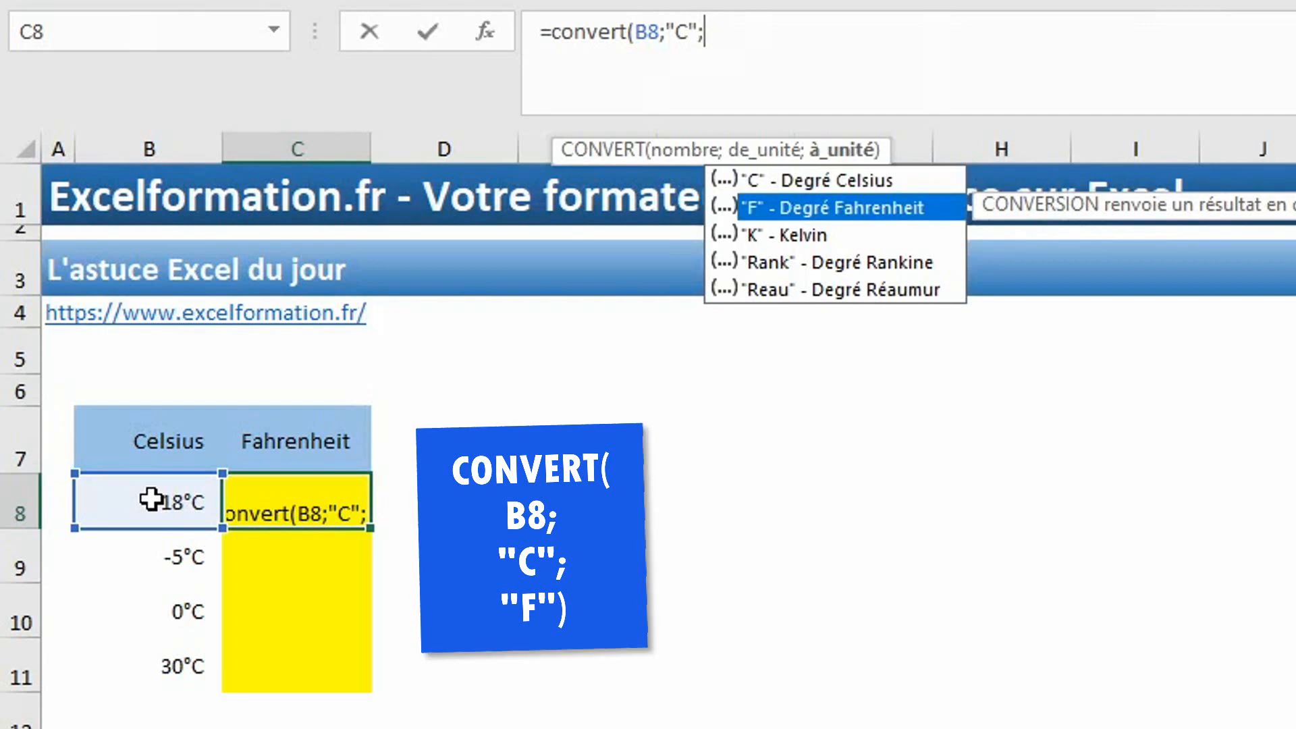
key("Tab")
key("Return")
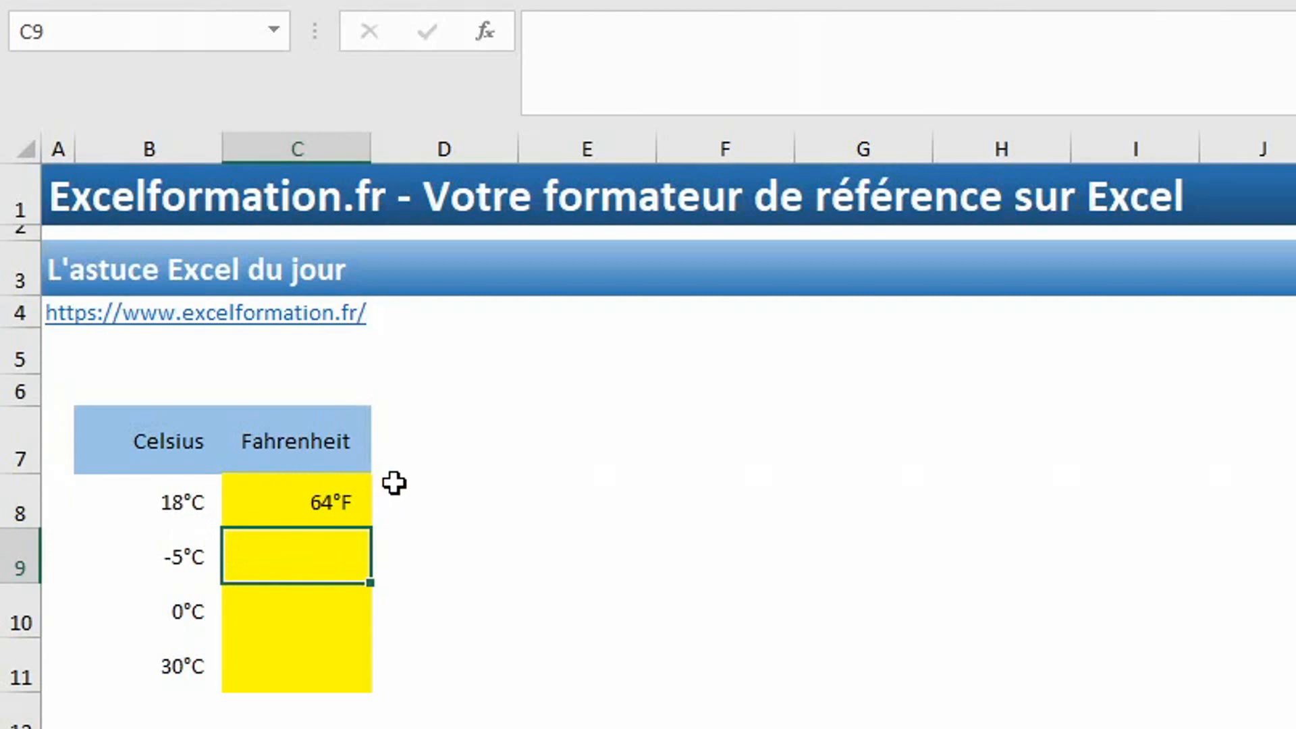
left_click(368, 509)
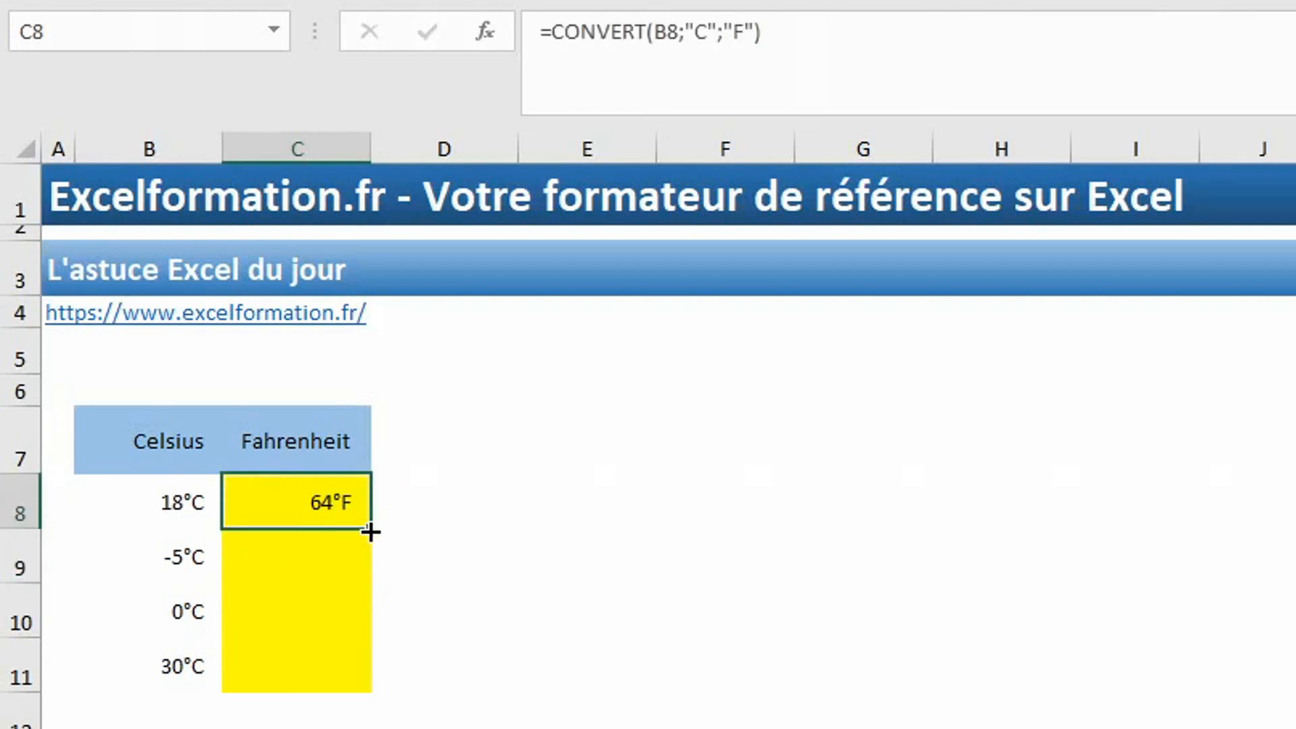
double_click(370, 531)
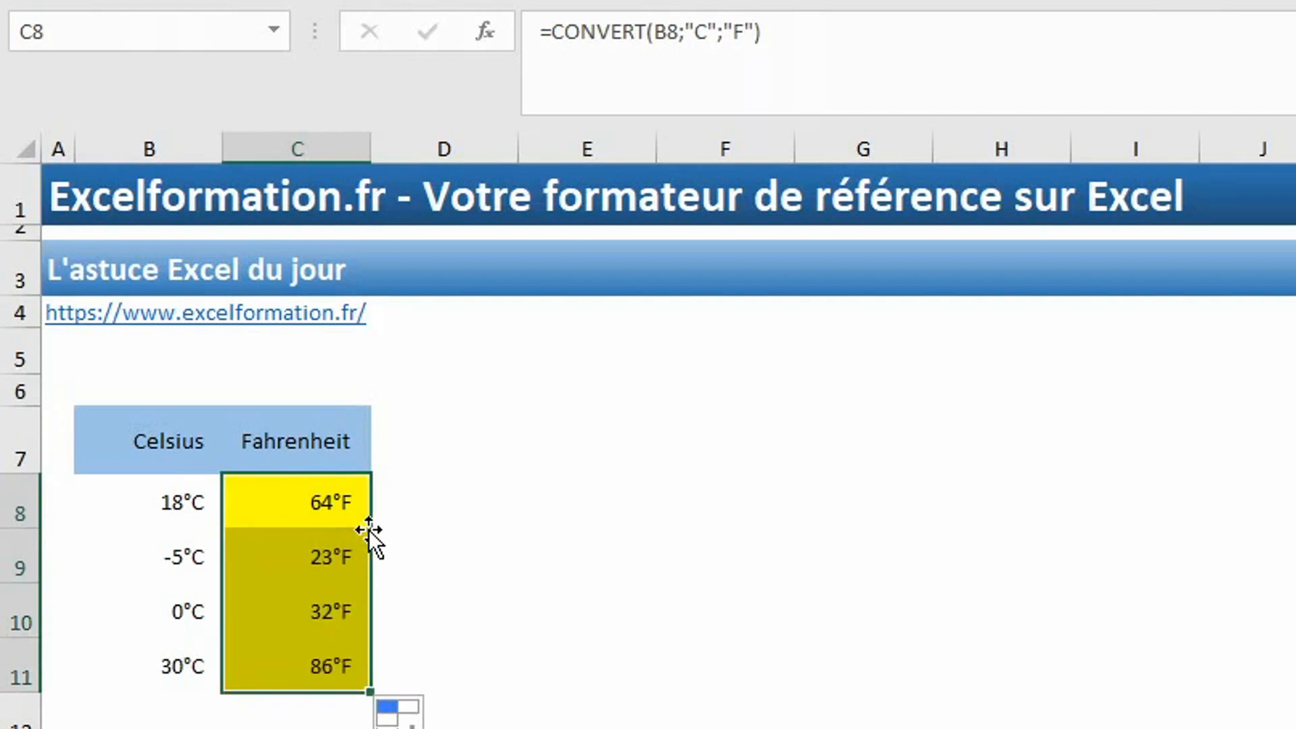